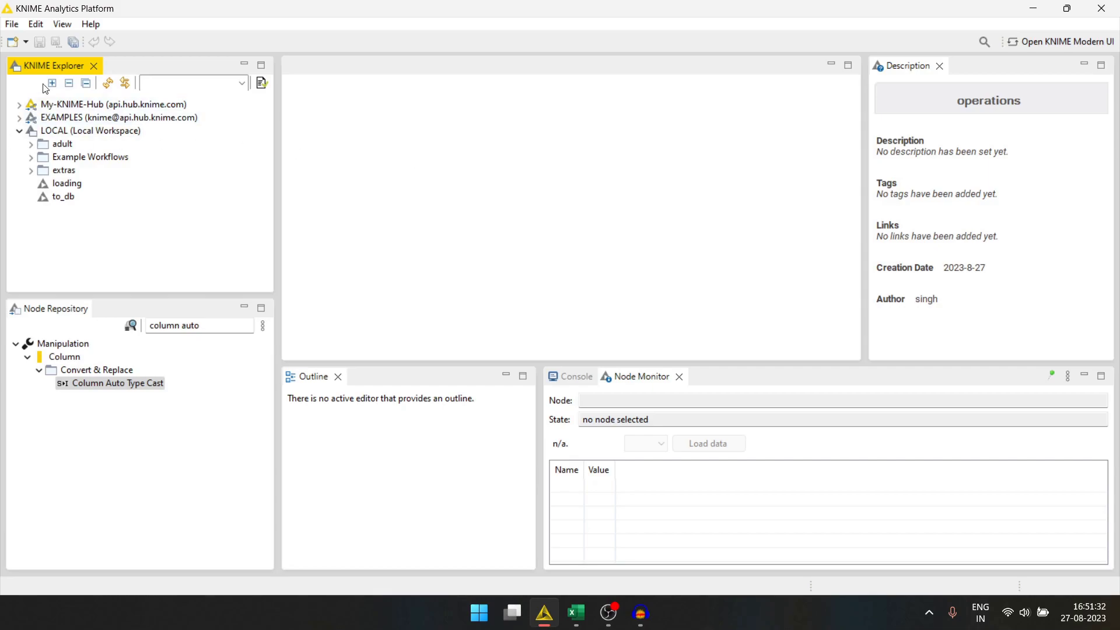
# Create a new KNIME workflow named 'operations'.
pyautogui.click(16, 42)
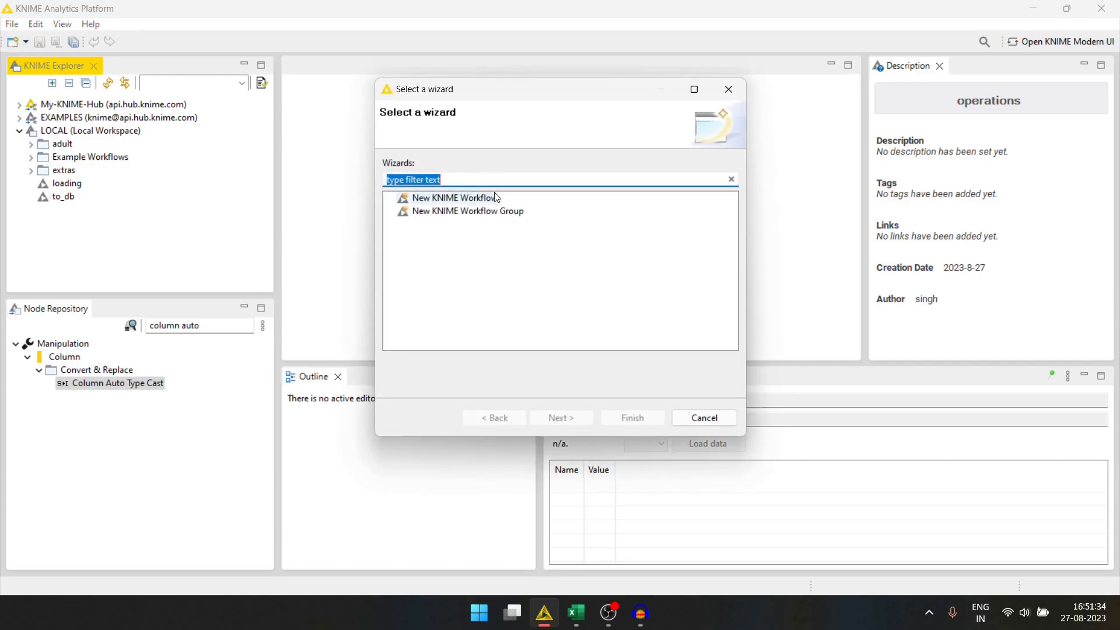
pyautogui.click(496, 199)
pyautogui.doubleClick(495, 200)
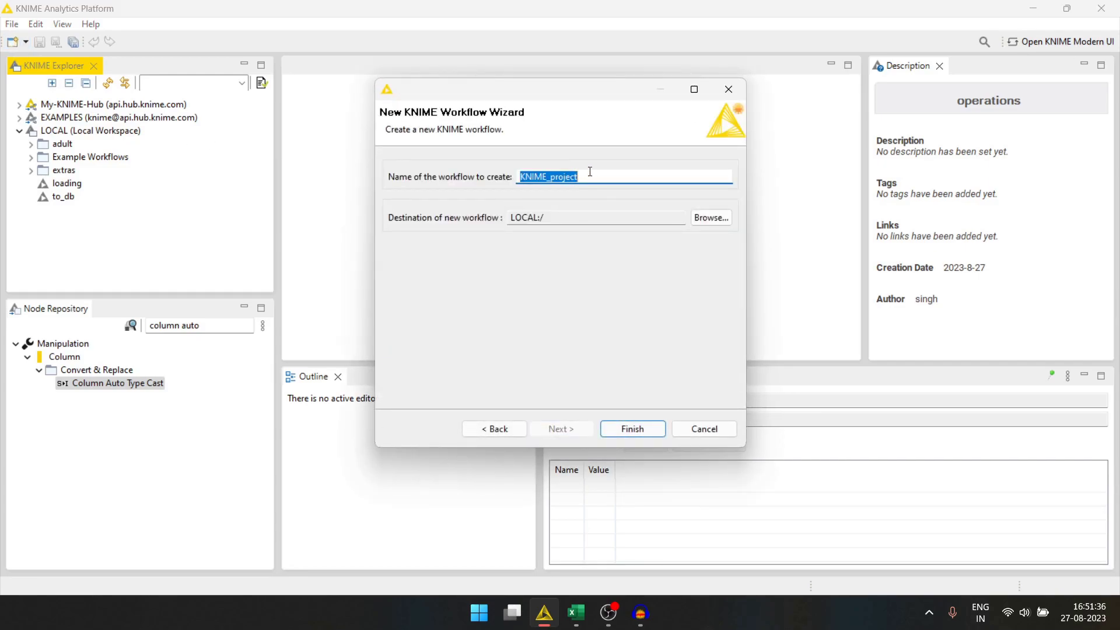
pyautogui.write('operations')
pyautogui.press('Return')
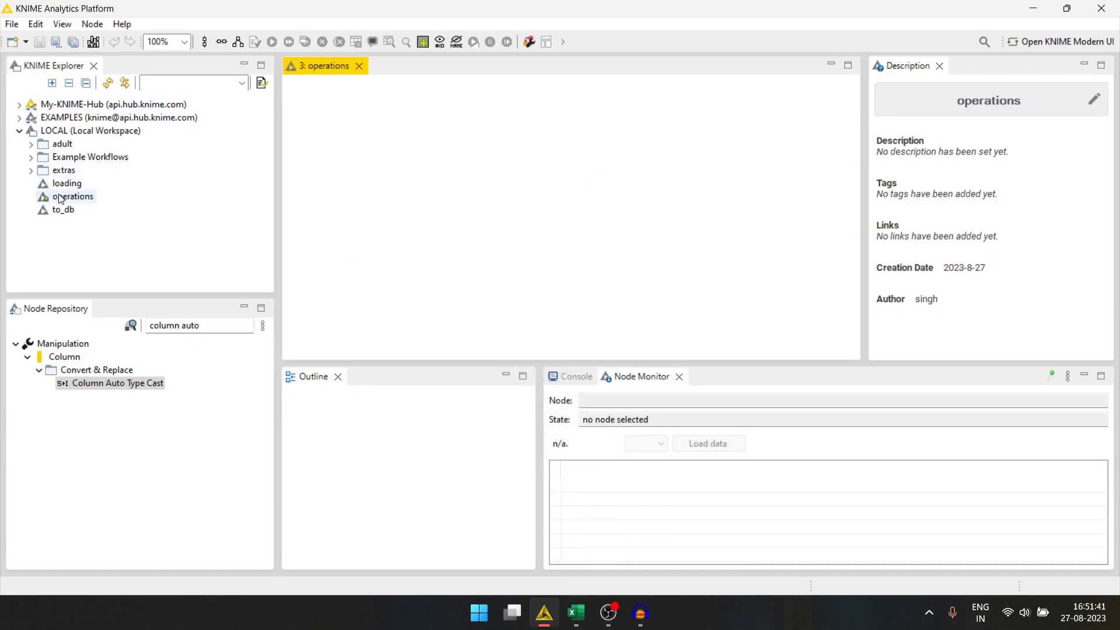
# Add a CSV Reader for adult.csv with default settings and execute it.
pyautogui.click(32, 144)
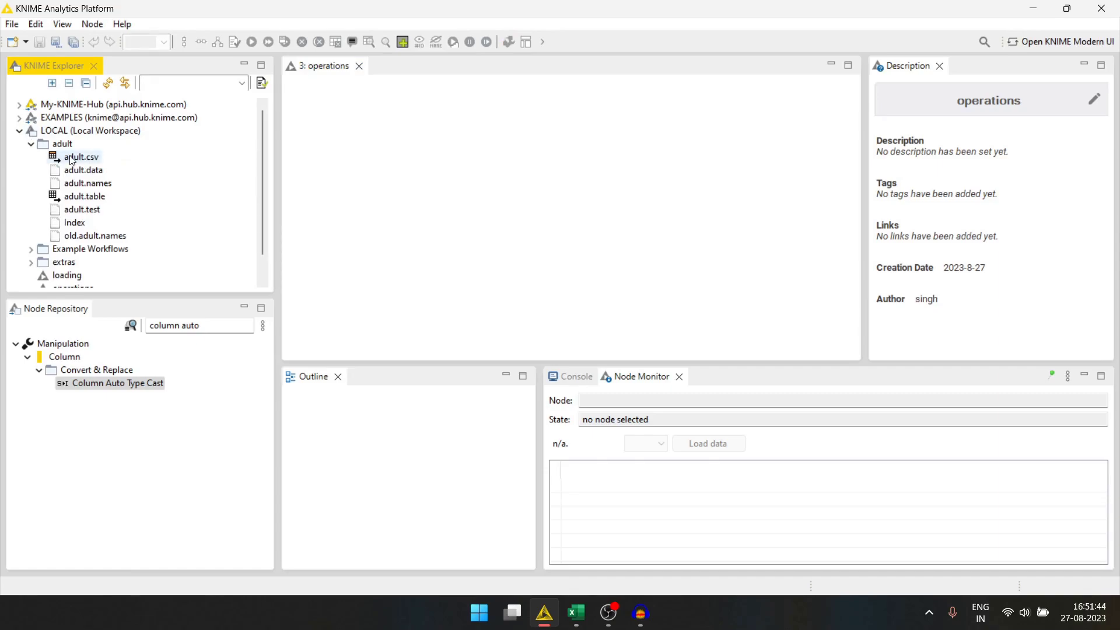
pyautogui.moveTo(72, 160); pyautogui.dragTo(395, 148)
pyautogui.doubleClick(395, 148)
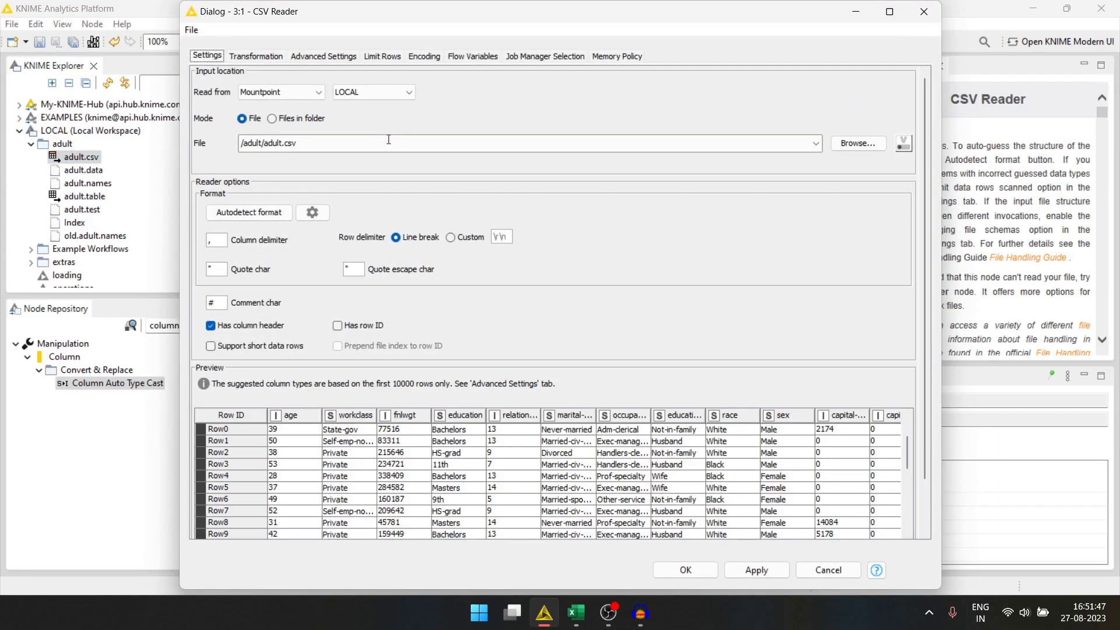
pyautogui.click(655, 563)
pyautogui.moveTo(389, 144); pyautogui.dragTo(356, 155)
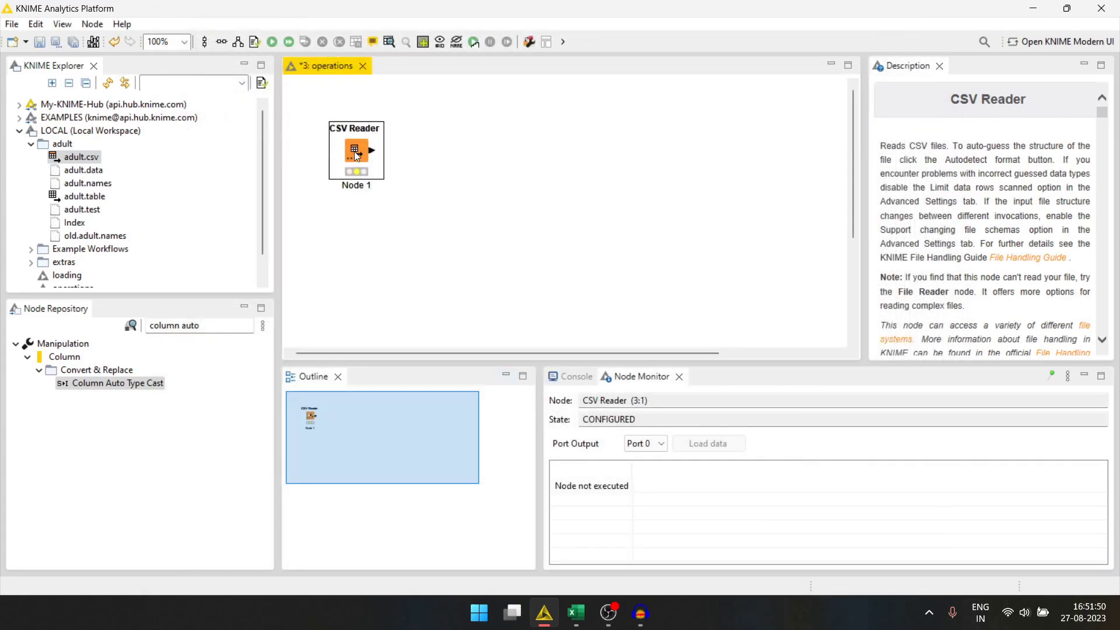
pyautogui.press('F7')
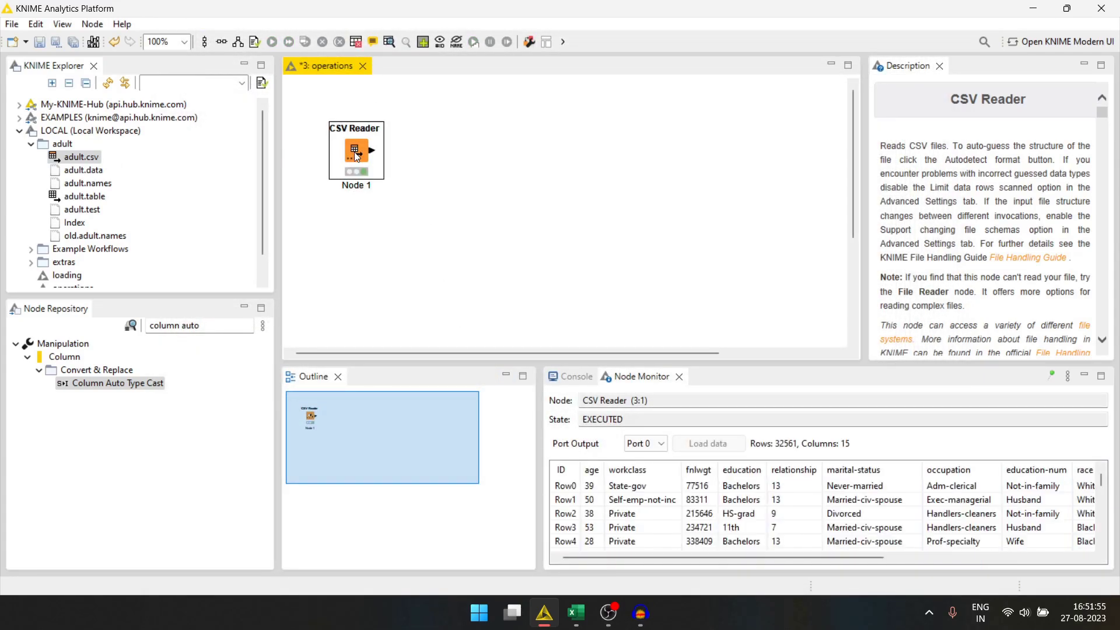
# Open the CSV Reader's File Table full-screen and autofit the occupation column.
pyautogui.rightClick(354, 152)
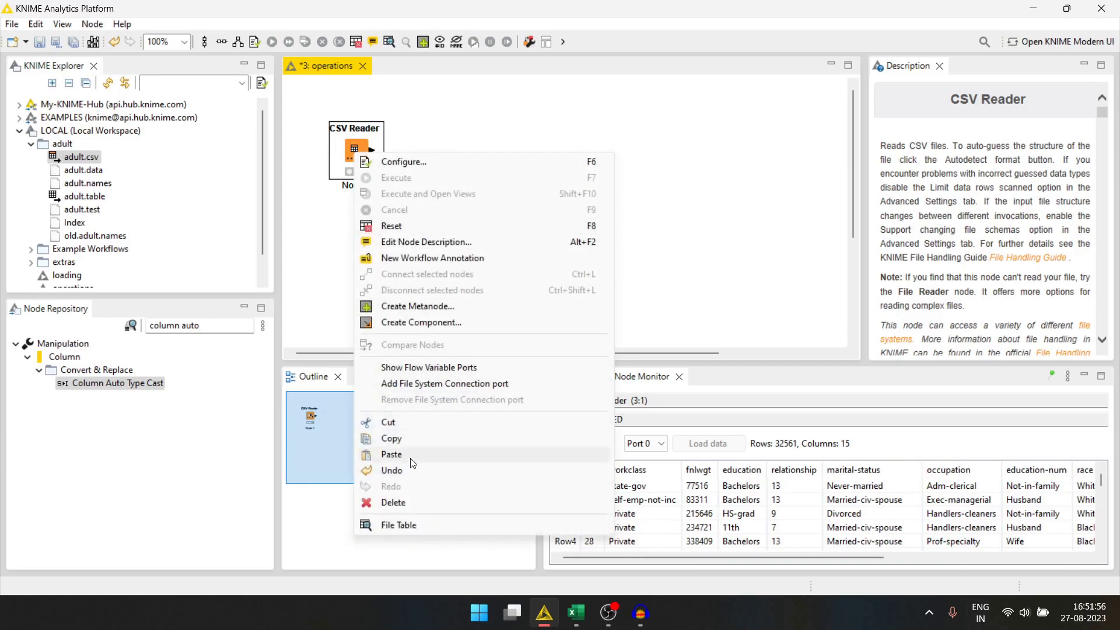
pyautogui.click(408, 528)
pyautogui.click(969, 61)
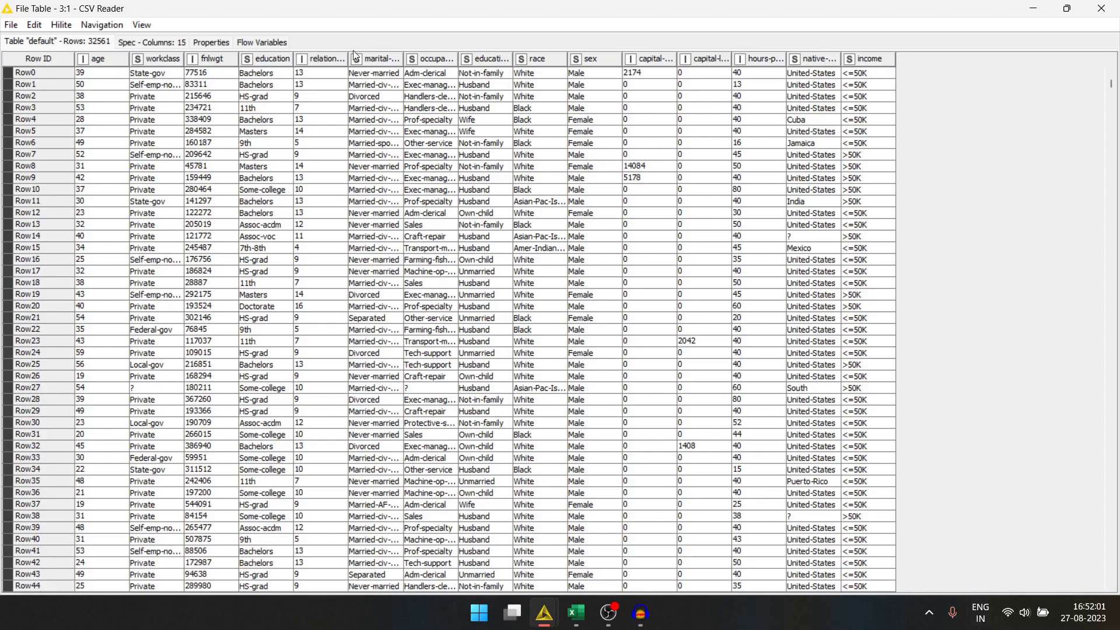
pyautogui.doubleClick(457, 58)
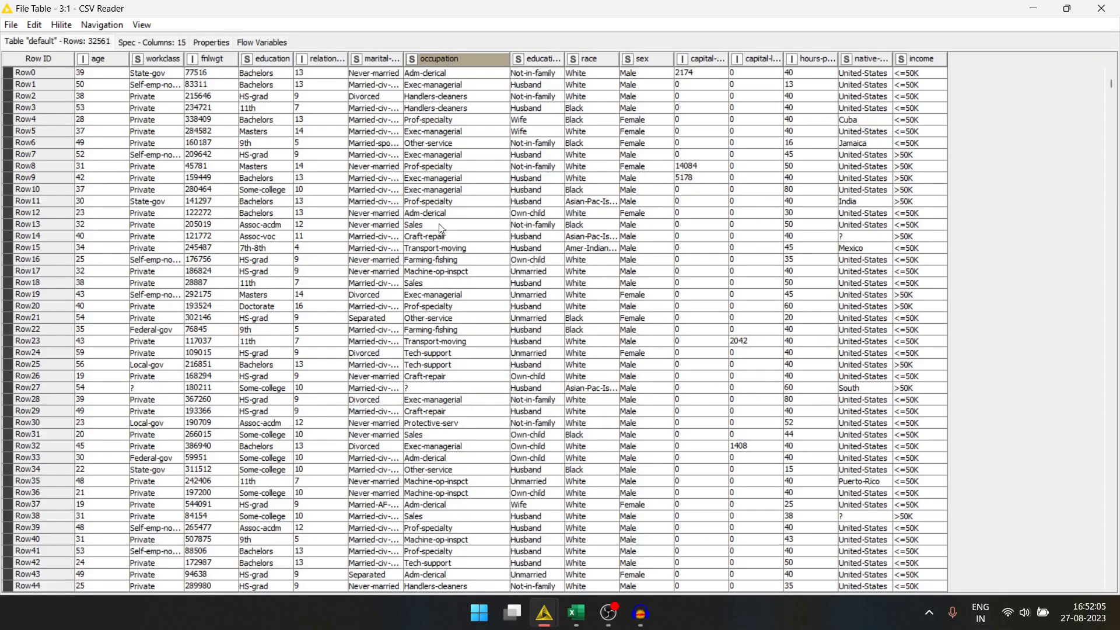
# Inspect the '?' occupation values in Row27 and Row61.
pyautogui.click(428, 386)
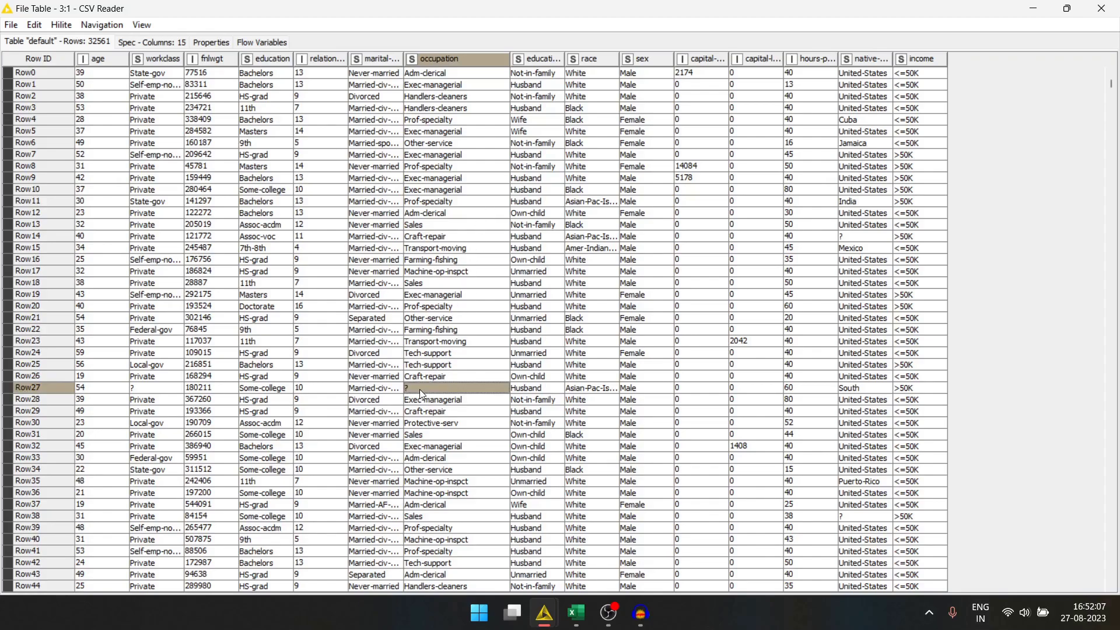
pyautogui.scroll(-5, 429, 388)
pyautogui.scroll(-3, 432, 444)
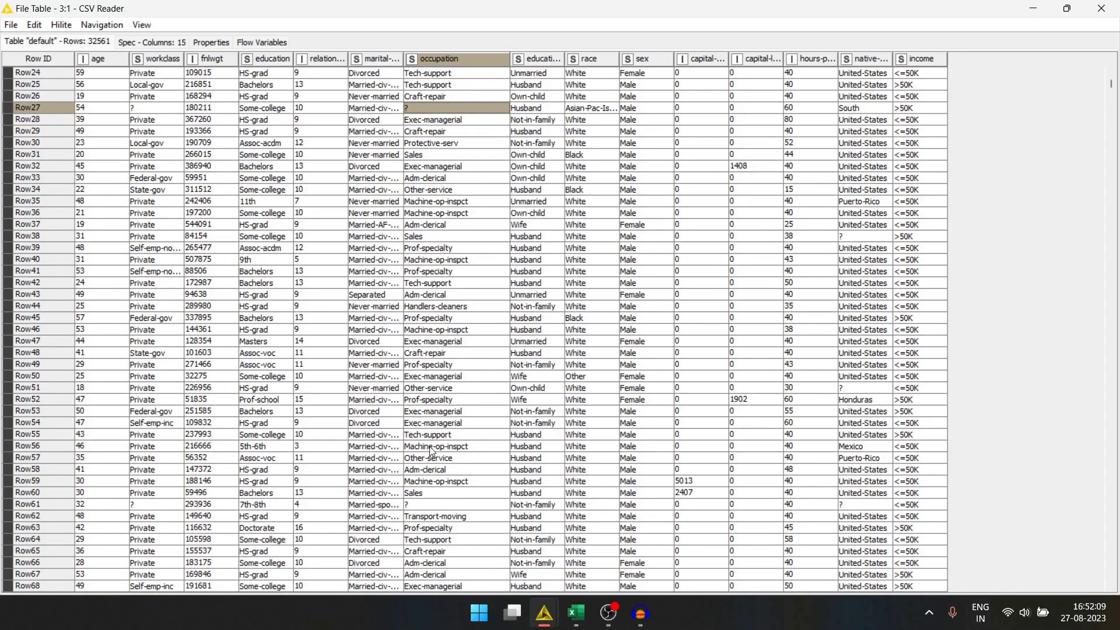
pyautogui.click(424, 504)
pyautogui.scroll(8, 434, 420)
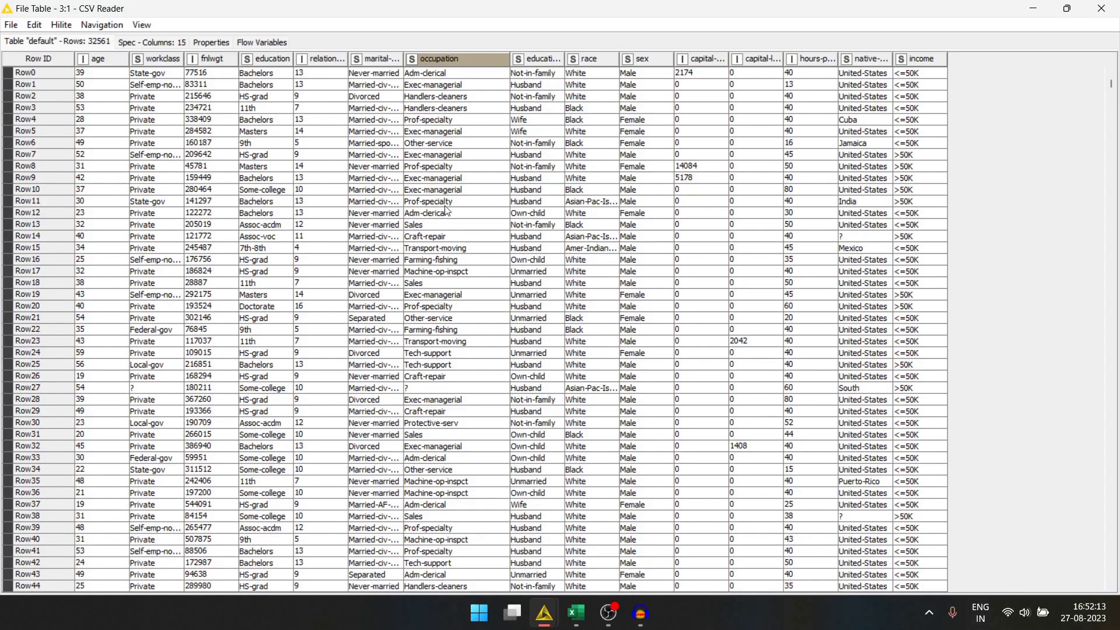
# Look through the adult Excel workbook, then switch to the sample workbook.
pyautogui.click(575, 612)
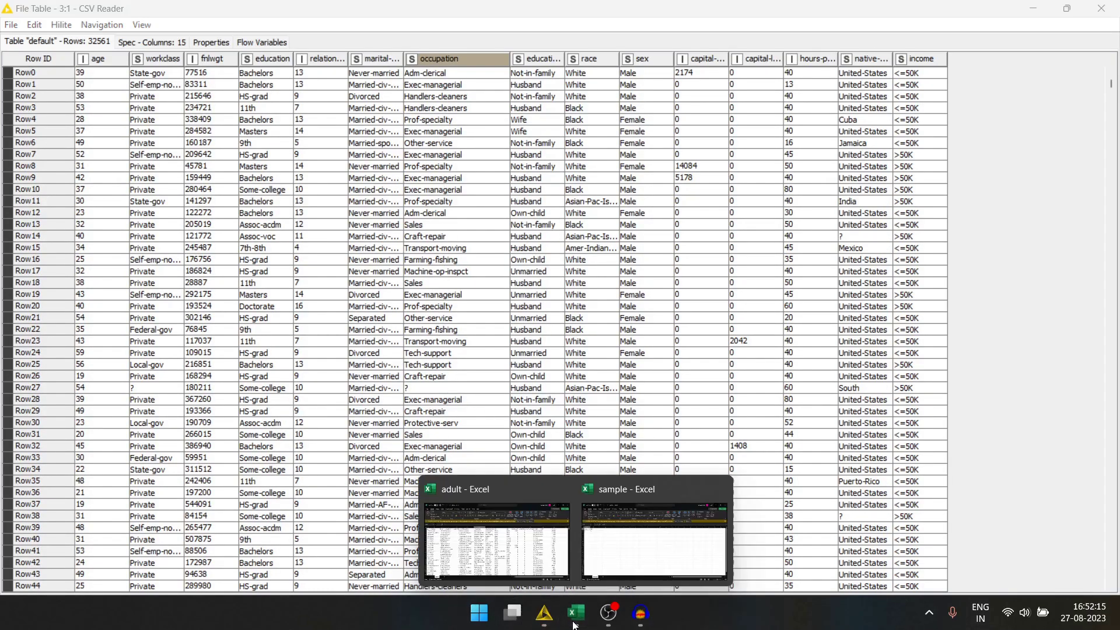
pyautogui.click(489, 552)
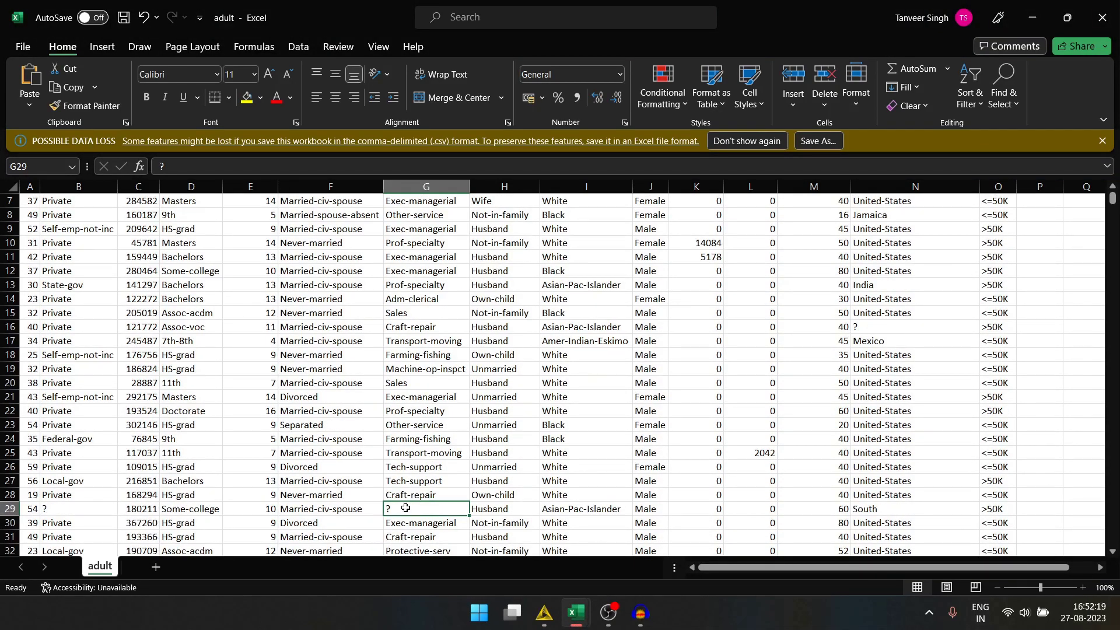
pyautogui.scroll(-1, 405, 508)
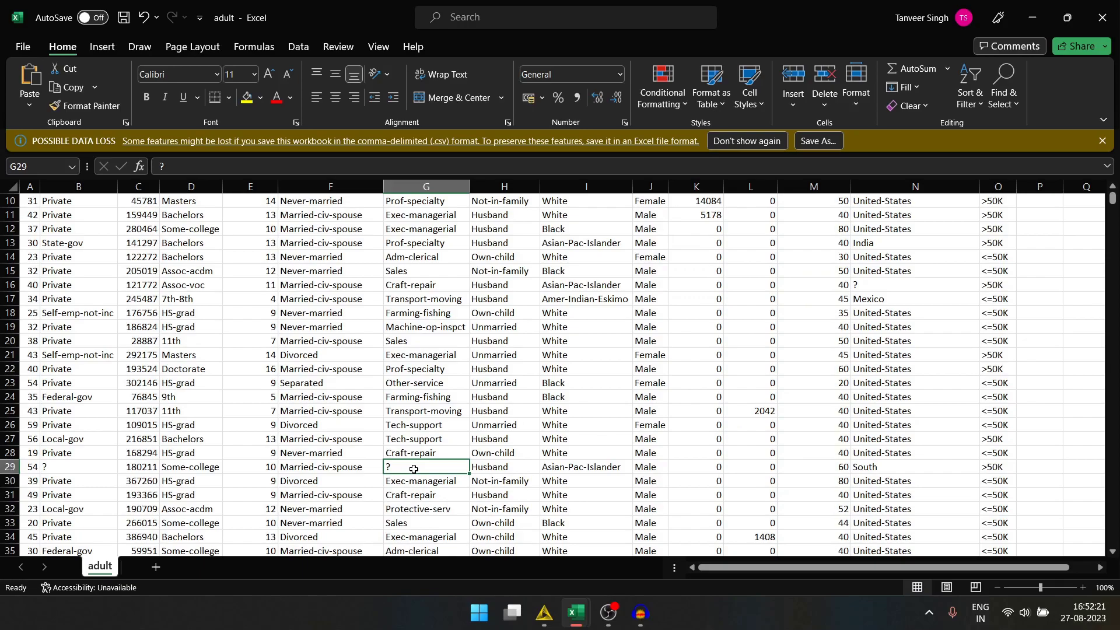
pyautogui.scroll(-2, 408, 468)
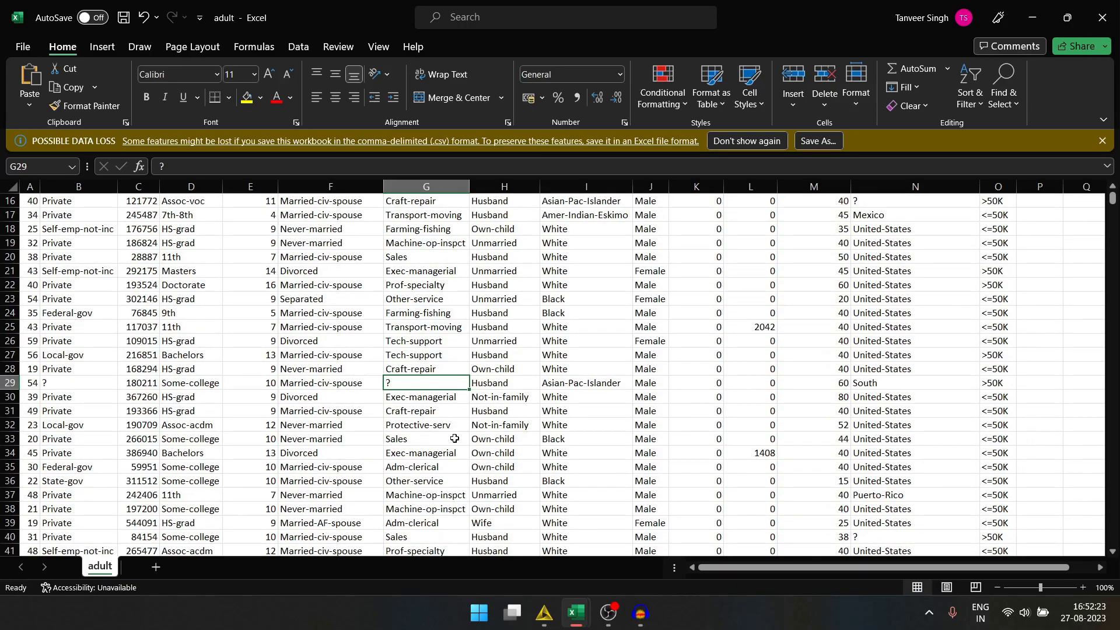
pyautogui.scroll(5, 455, 438)
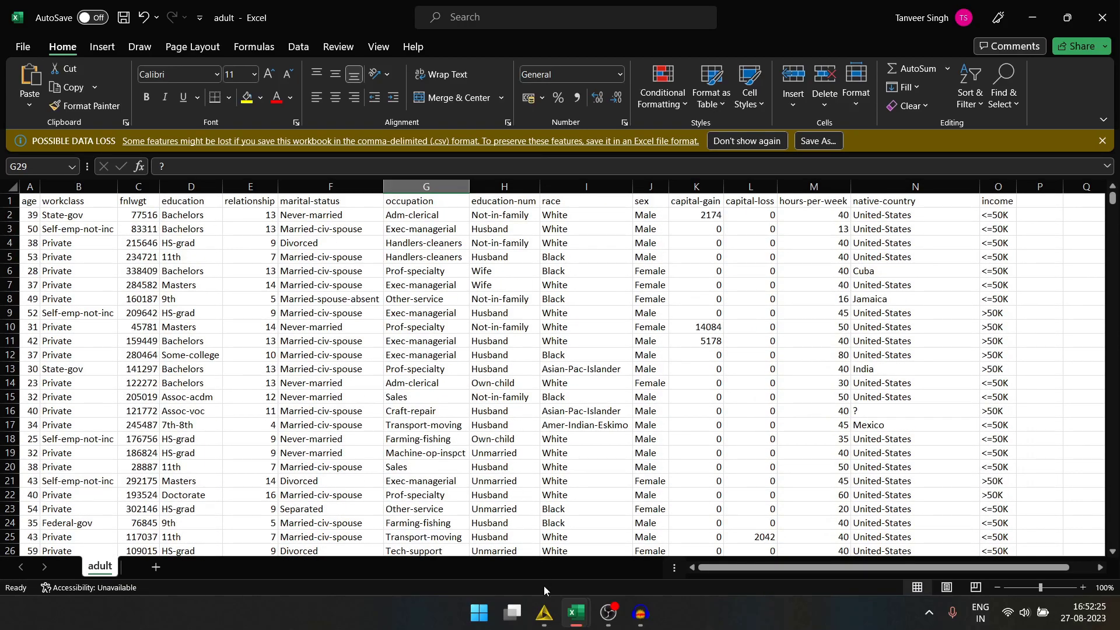
pyautogui.moveTo(575, 619)
pyautogui.click(653, 539)
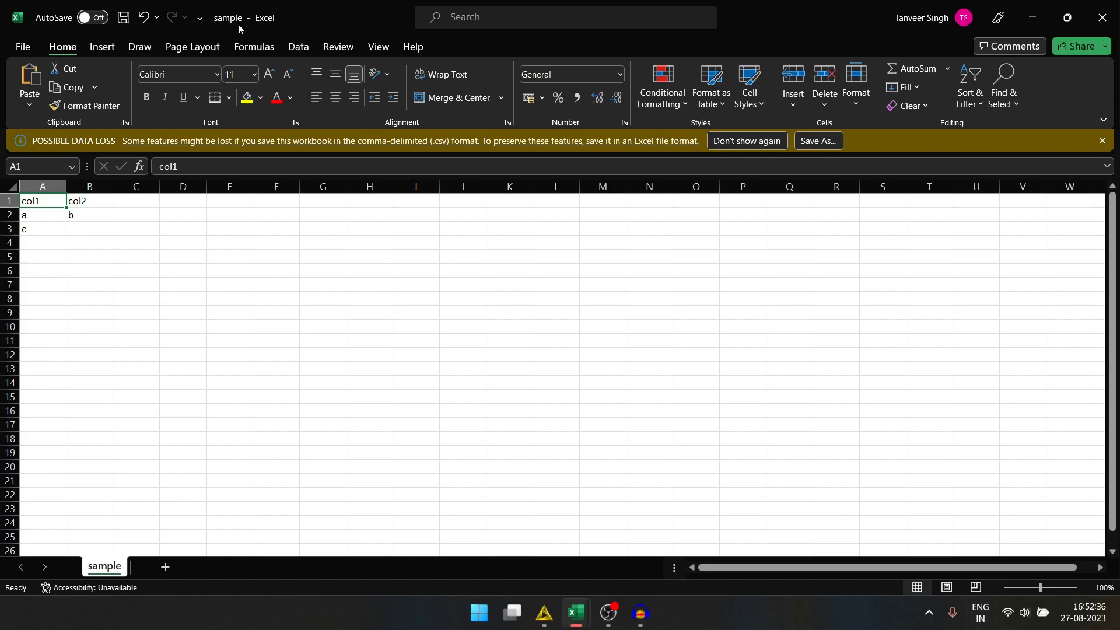
# From the desktop, add a second CSV Reader for sample.csv with default settings.
pyautogui.moveTo(608, 613)
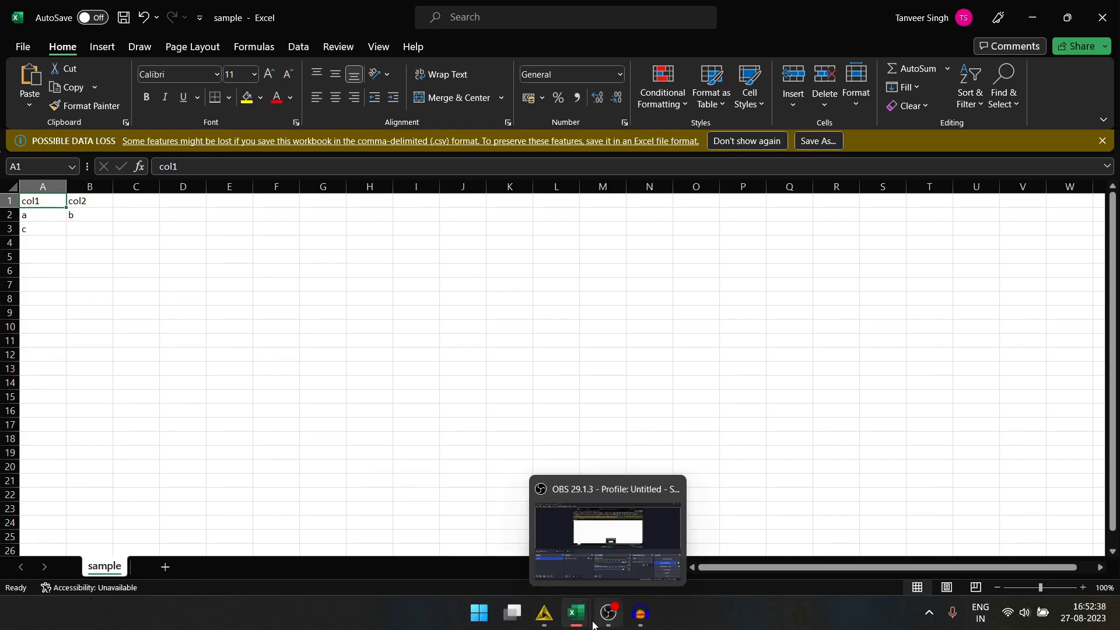
pyautogui.press('super+d')
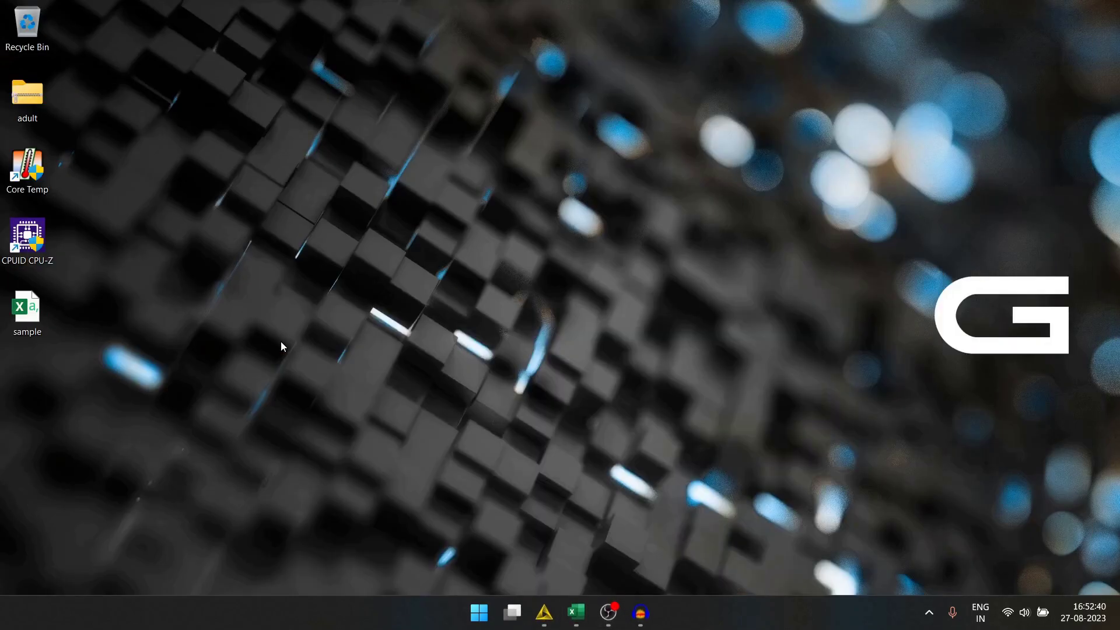
pyautogui.moveTo(7, 324); pyautogui.dragTo(358, 268)
pyautogui.doubleClick(359, 268)
pyautogui.click(691, 575)
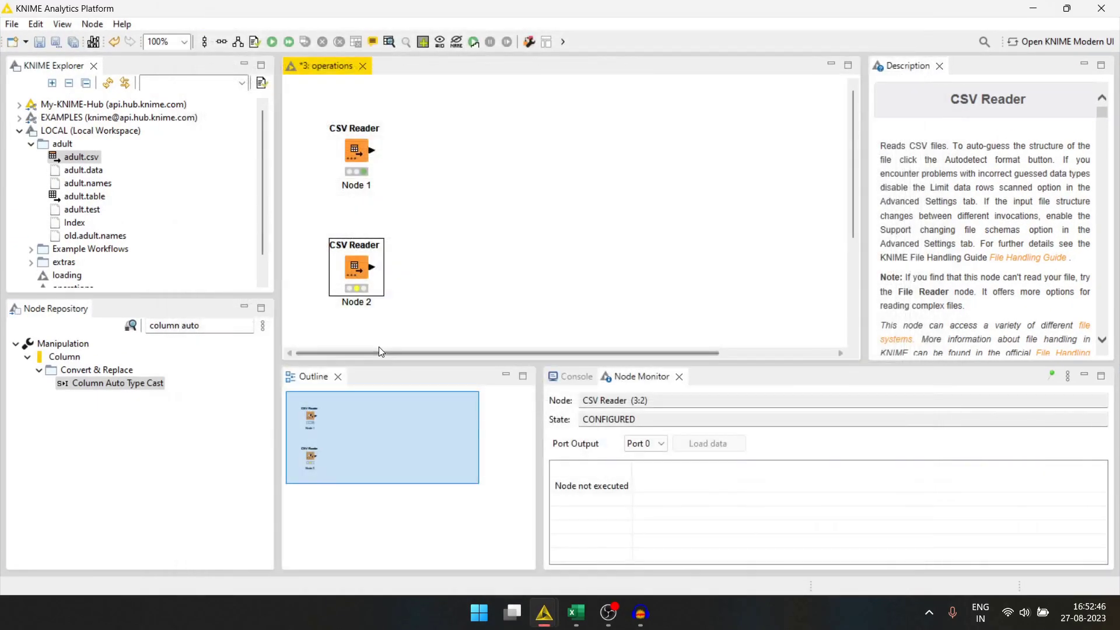
# View the sample reader's output table, check the missing col2 value, and close it.
pyautogui.rightClick(360, 276)
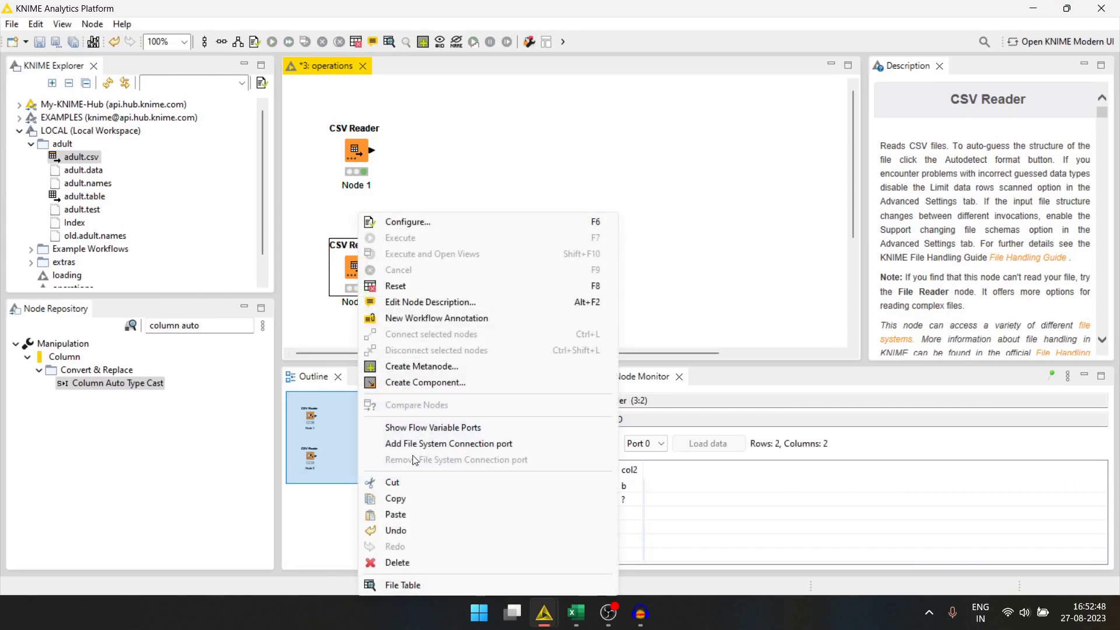
pyautogui.click(426, 585)
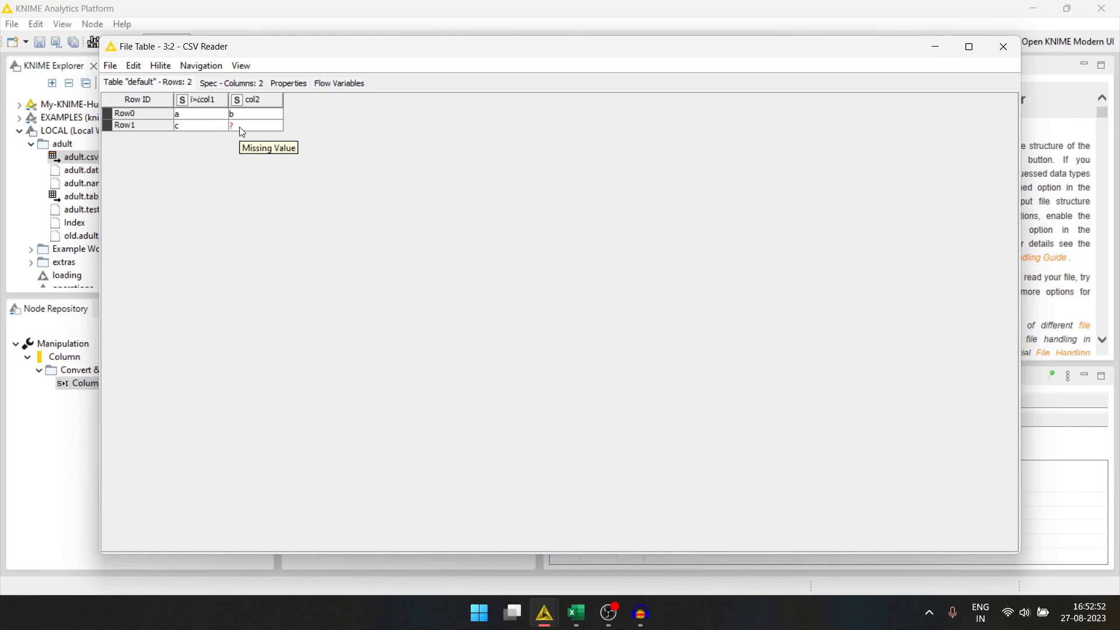
pyautogui.click(240, 127)
pyautogui.click(1003, 47)
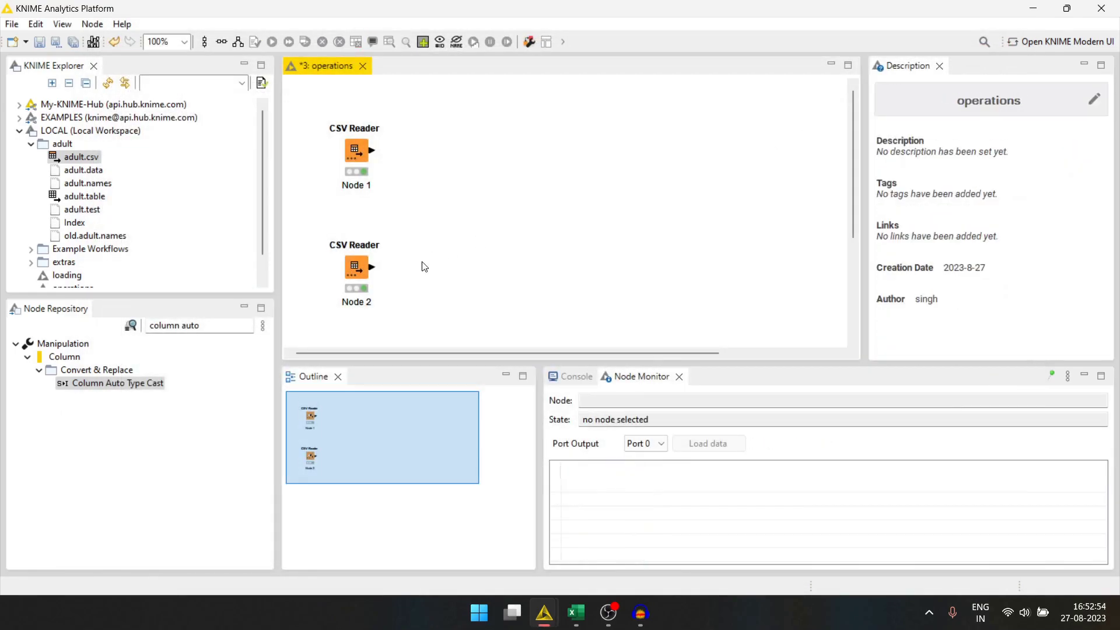
# Delete the sample CSV Reader node and bring back the adult File Table 3:1 window.
pyautogui.click(365, 269)
pyautogui.press('Delete')
pyautogui.click(355, 151)
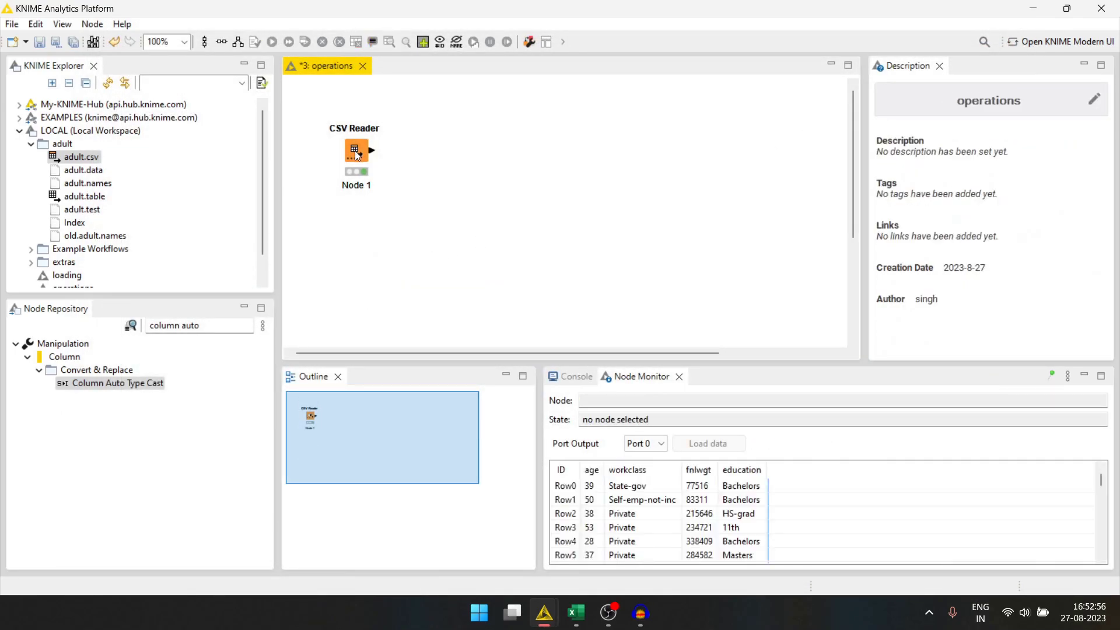
pyautogui.rightClick(354, 150)
pyautogui.click(583, 454)
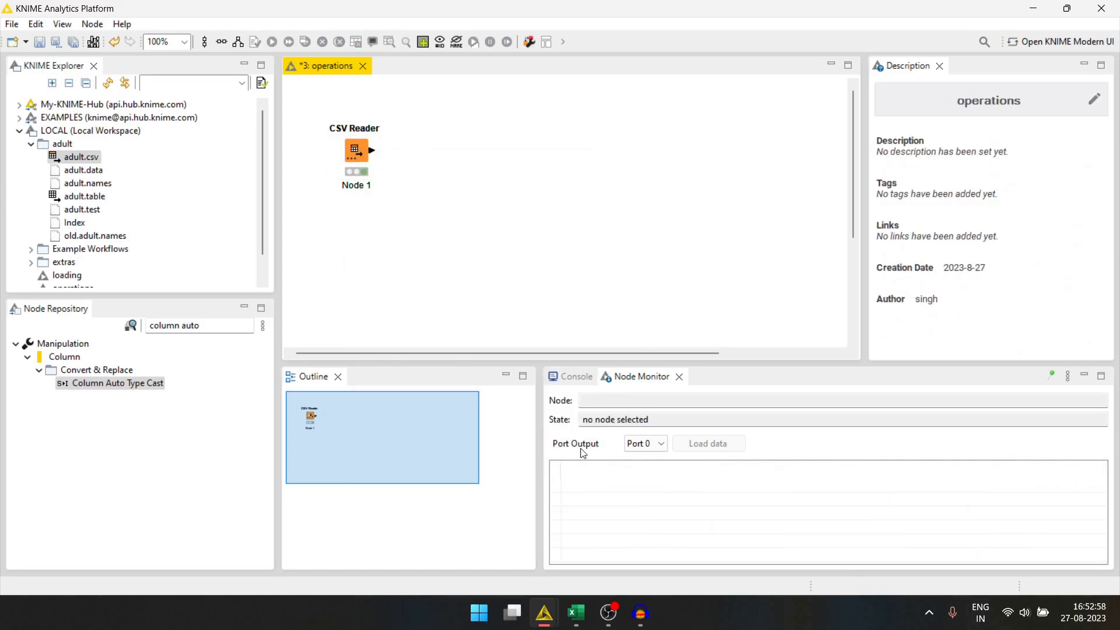
pyautogui.moveTo(544, 612)
pyautogui.click(589, 534)
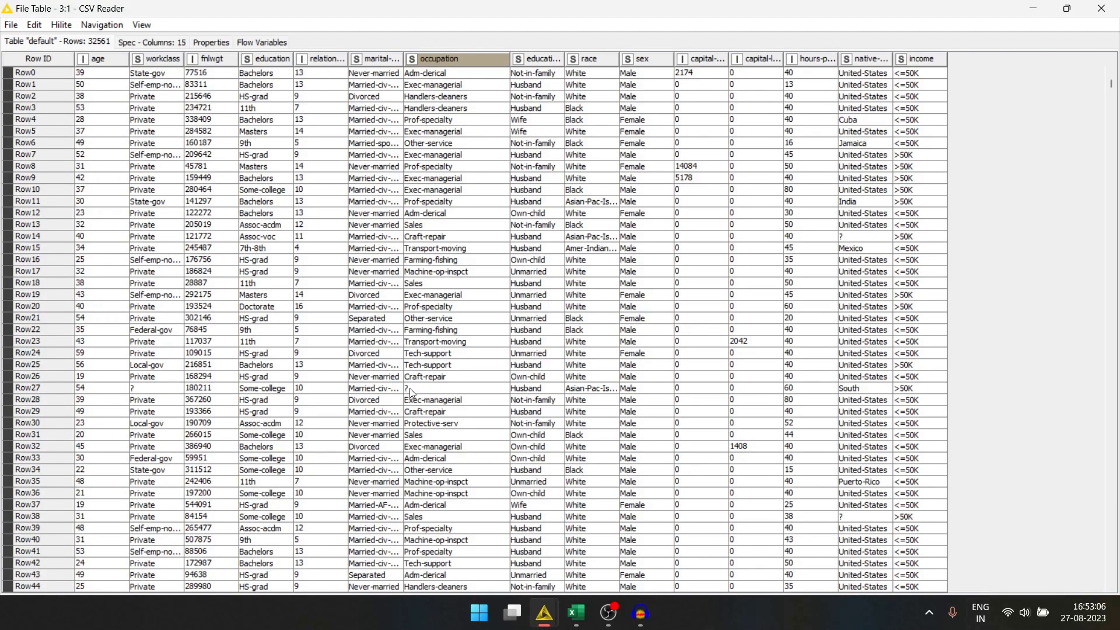
# Add a String Manipulation (Multi Column) node connected to the CSV Reader's output.
pyautogui.click(1101, 8)
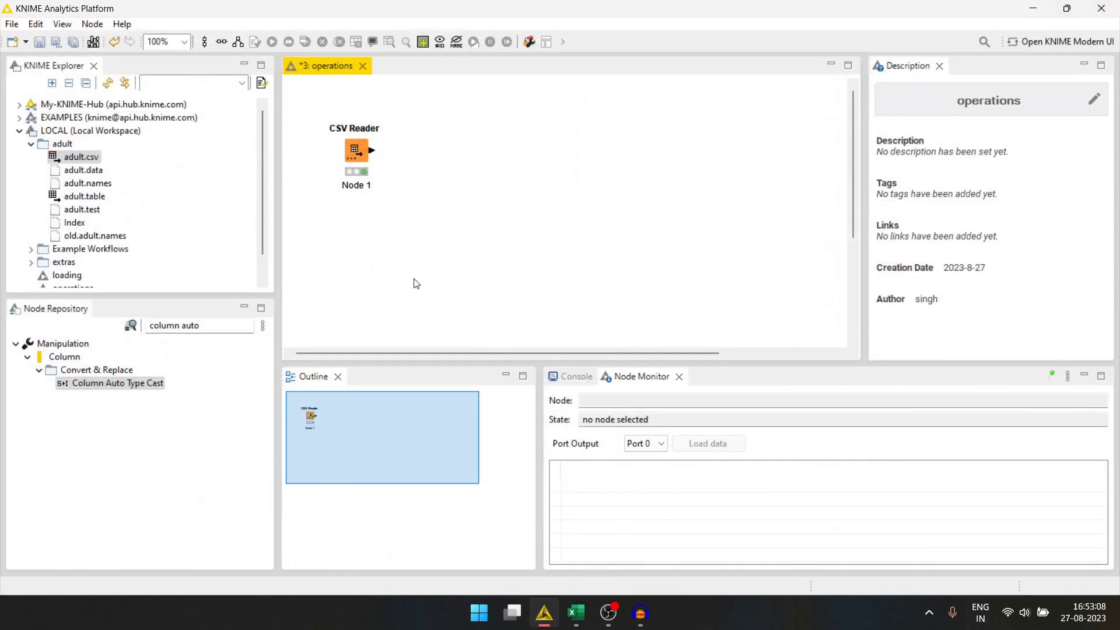
pyautogui.click(209, 330)
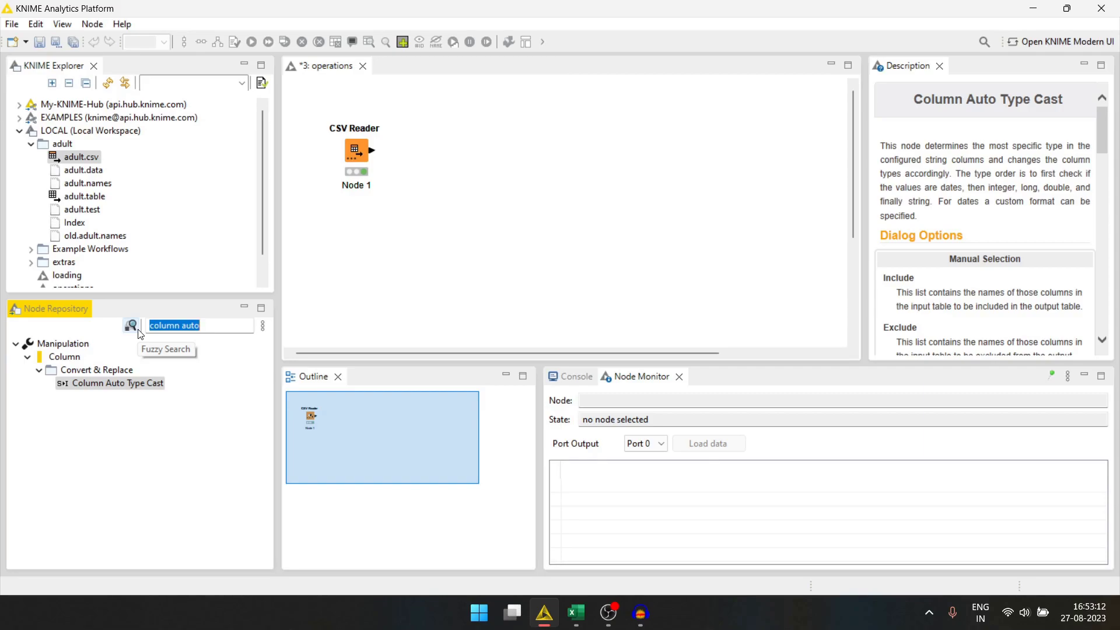
pyautogui.write('string ma')
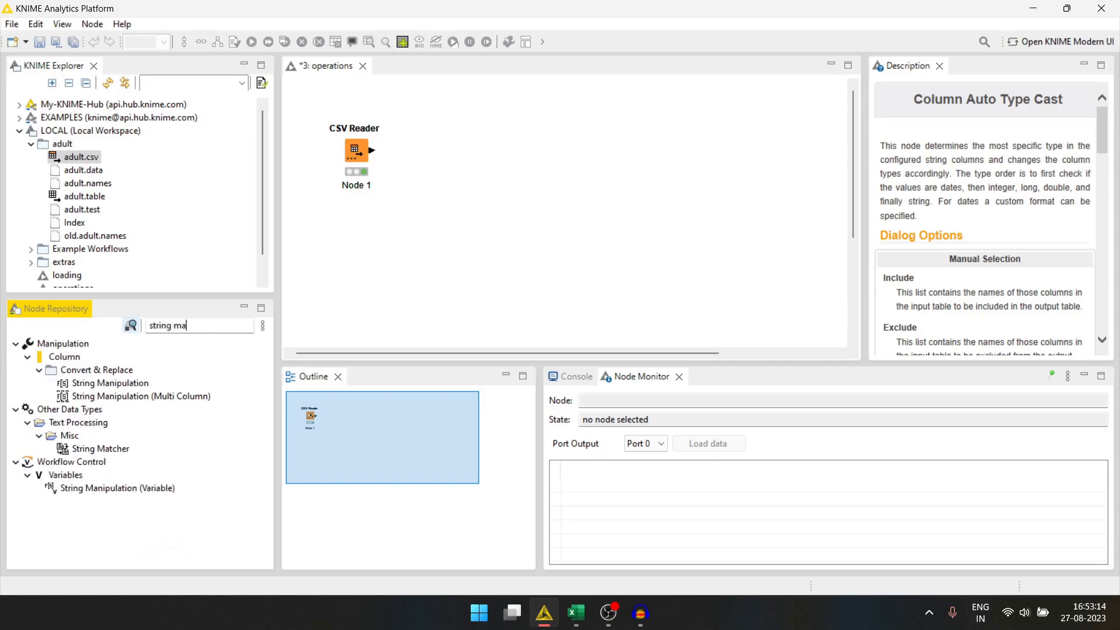
pyautogui.write('n')
pyautogui.moveTo(134, 396); pyautogui.dragTo(490, 141)
pyautogui.moveTo(371, 153)
pyautogui.mouseDown()
pyautogui.moveTo(475, 137)
pyautogui.moveTo(430, 169)
pyautogui.mouseUp()
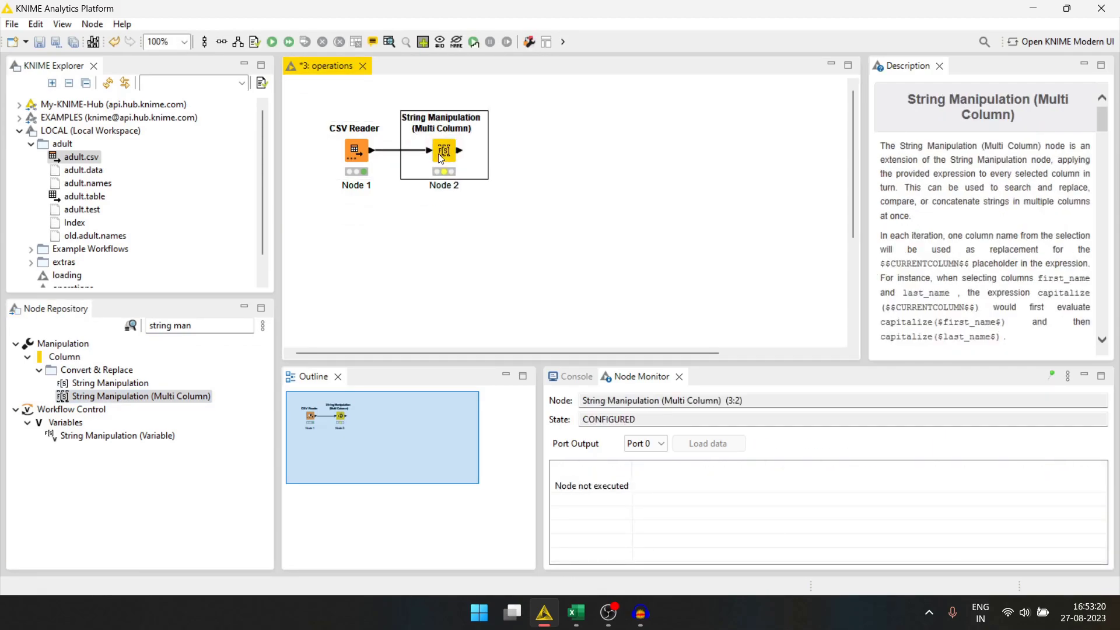
# Set the expression to string($$CURRENTCOLUMN$$).
pyautogui.doubleClick(429, 168)
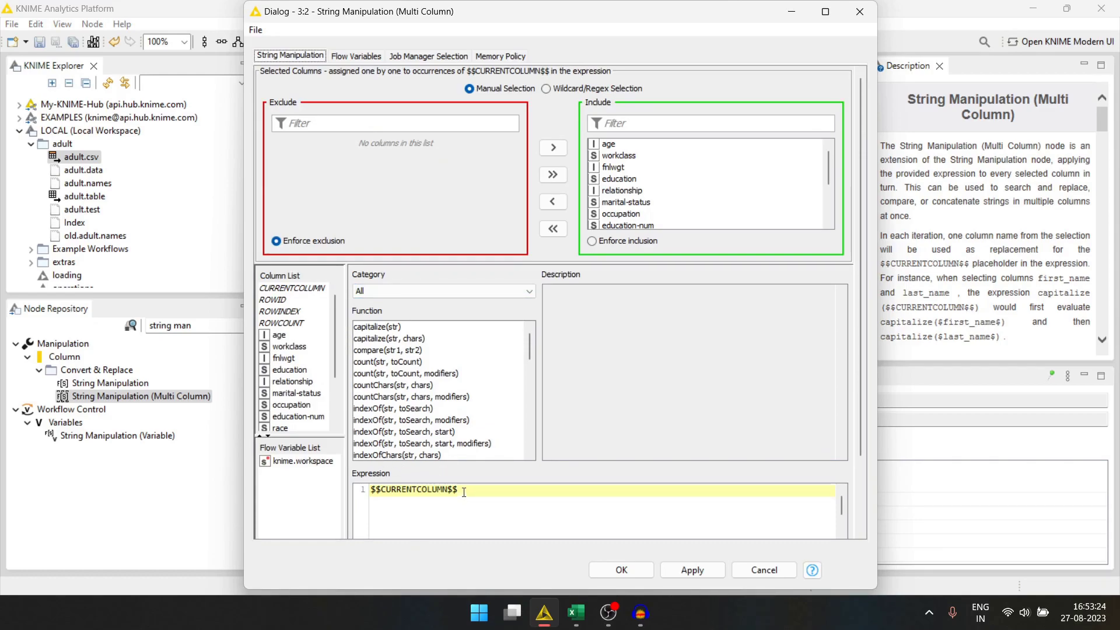
pyautogui.click(464, 492)
pyautogui.moveTo(482, 497); pyautogui.dragTo(367, 496)
pyautogui.click(463, 496)
pyautogui.moveTo(458, 492); pyautogui.dragTo(370, 493)
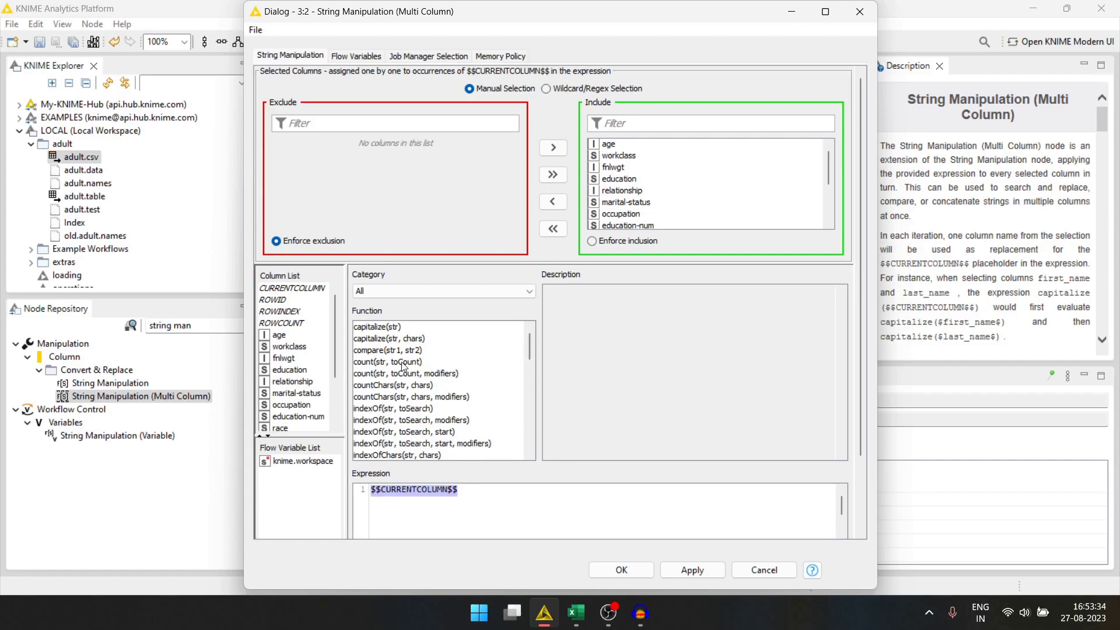
pyautogui.scroll(-10, 399, 408)
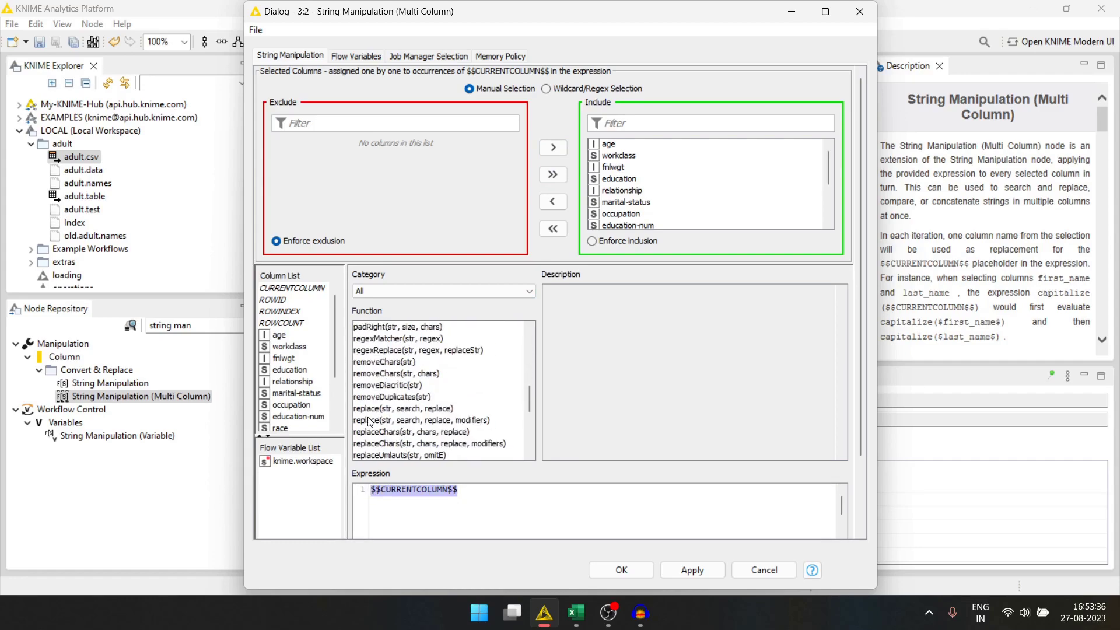
pyautogui.scroll(-1, 367, 449)
pyautogui.doubleClick(367, 443)
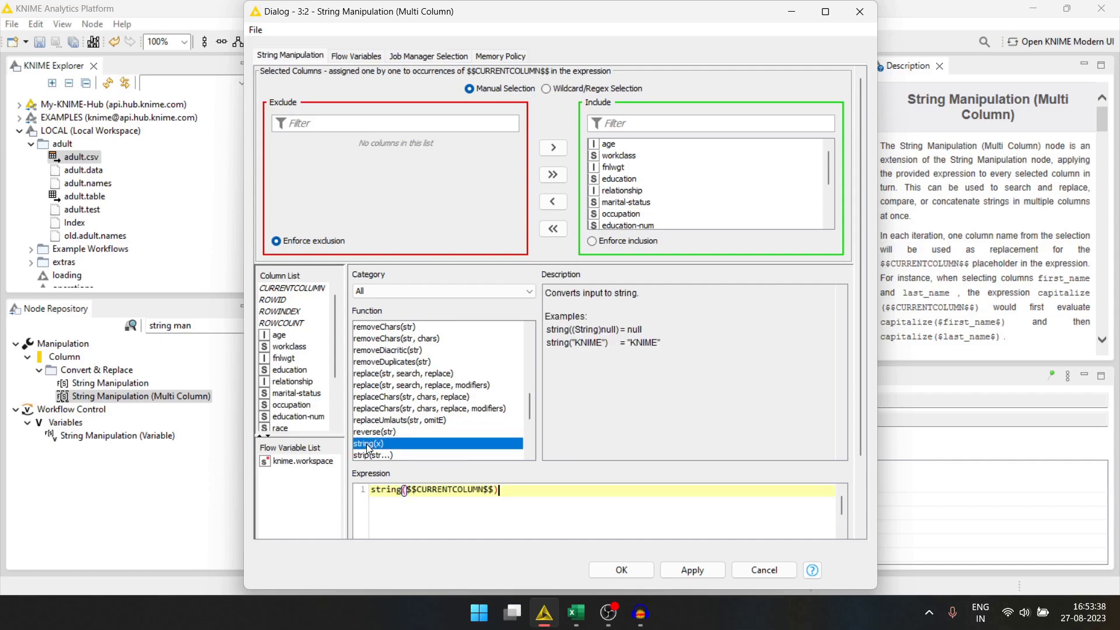
pyautogui.click(506, 495)
# Wrap the expression in replace(..., "?", "").
pyautogui.hotkey('ctrl', 'a')
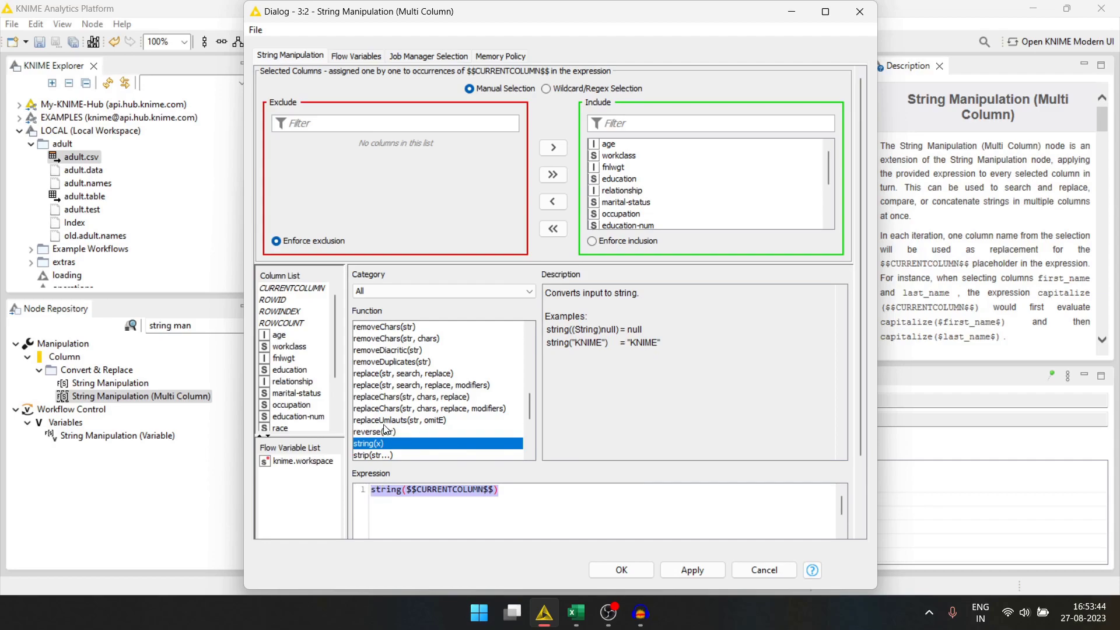
pyautogui.doubleClick(390, 375)
pyautogui.click(548, 491)
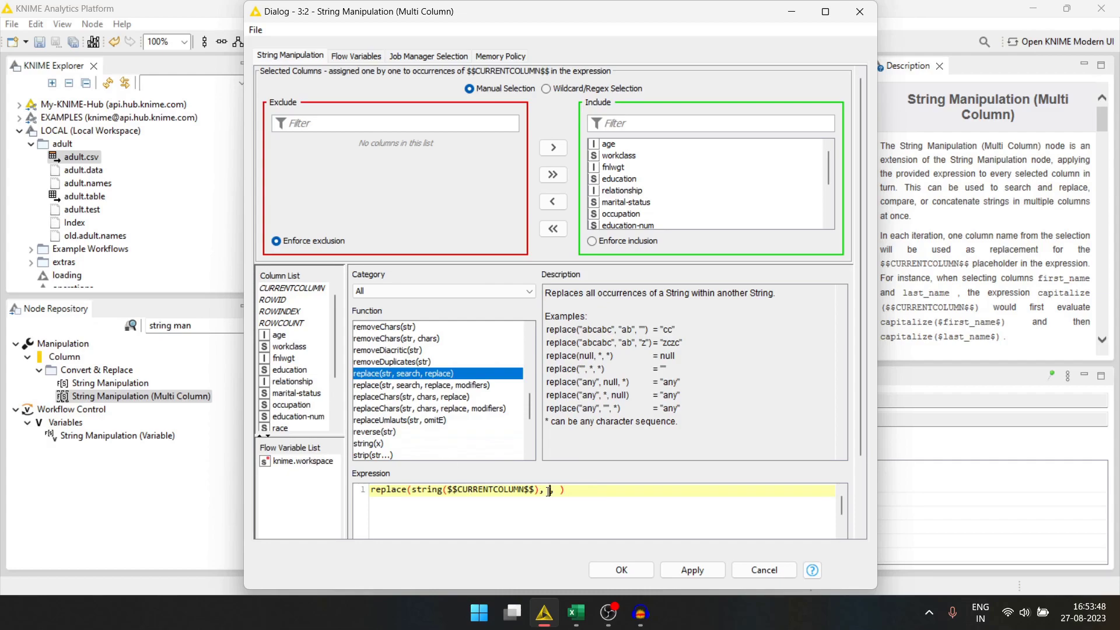
pyautogui.press('Left')
pyautogui.write('""')
# Wrap the whole expression in toNull() so blank values become missing.
pyautogui.moveTo(609, 487); pyautogui.dragTo(371, 490)
pyautogui.scroll(-4, 388, 387)
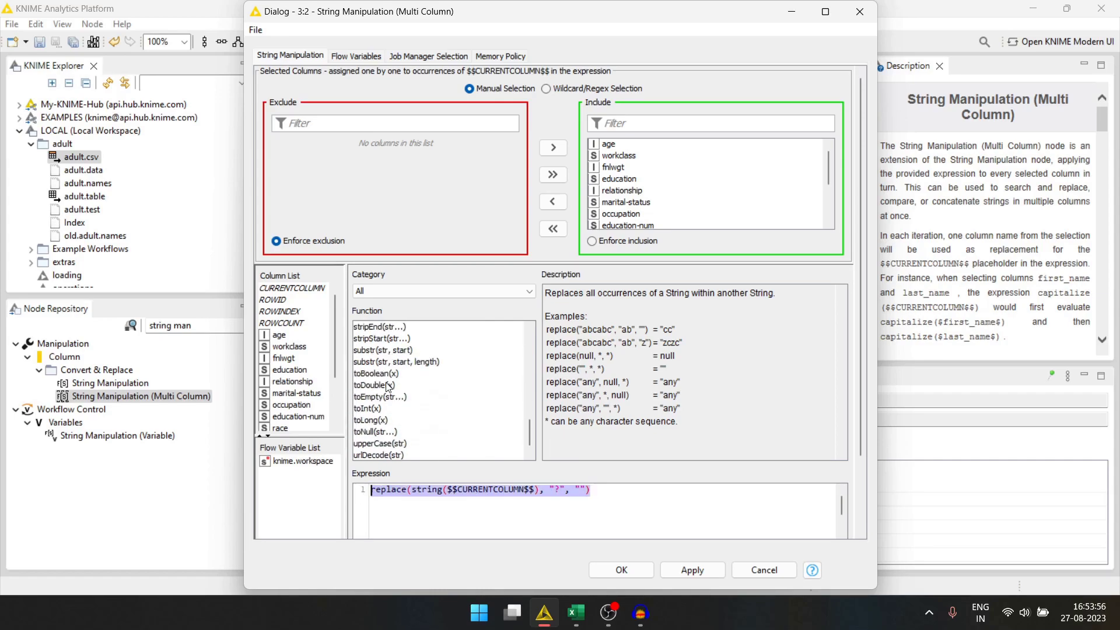
pyautogui.scroll(-1, 388, 387)
pyautogui.doubleClick(376, 419)
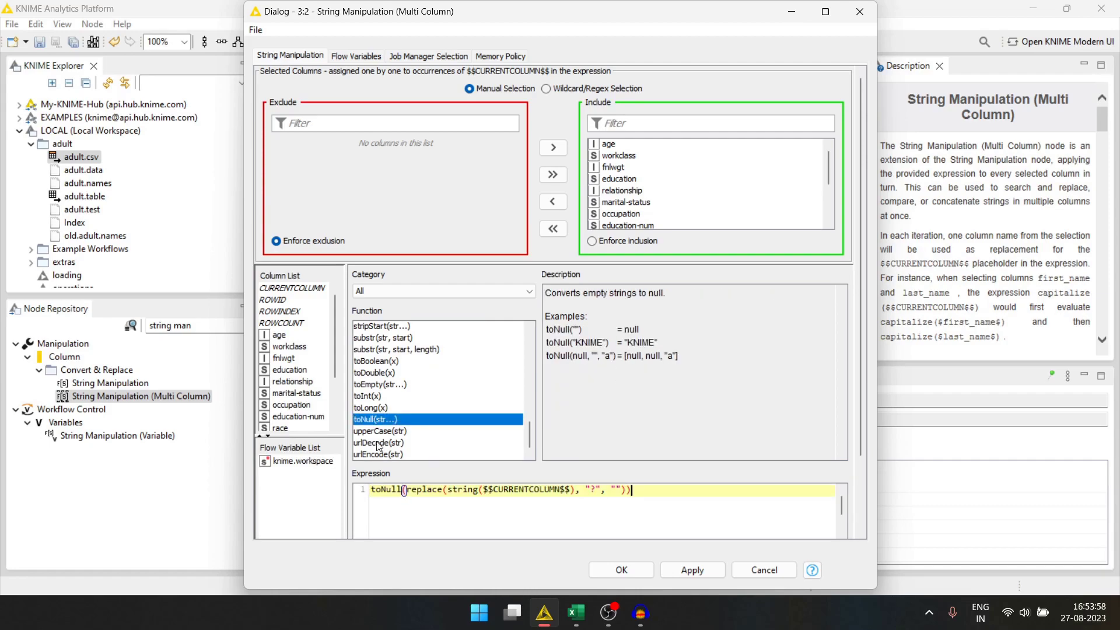
# Confirm the expression, execute Node 2, and open its output data.
pyautogui.click(621, 570)
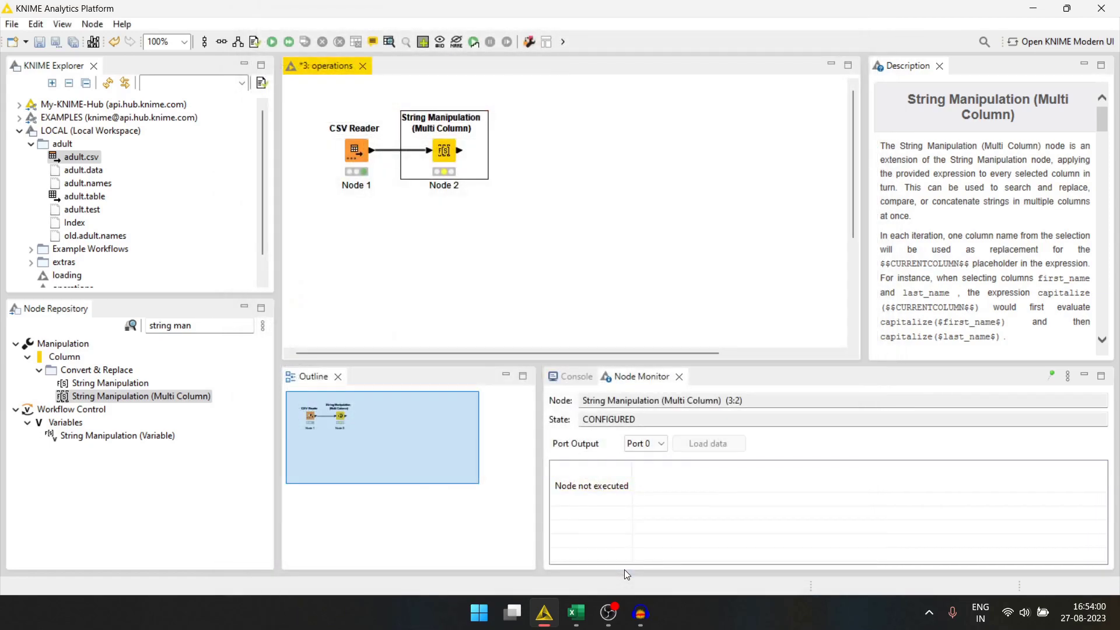
pyautogui.press('F7')
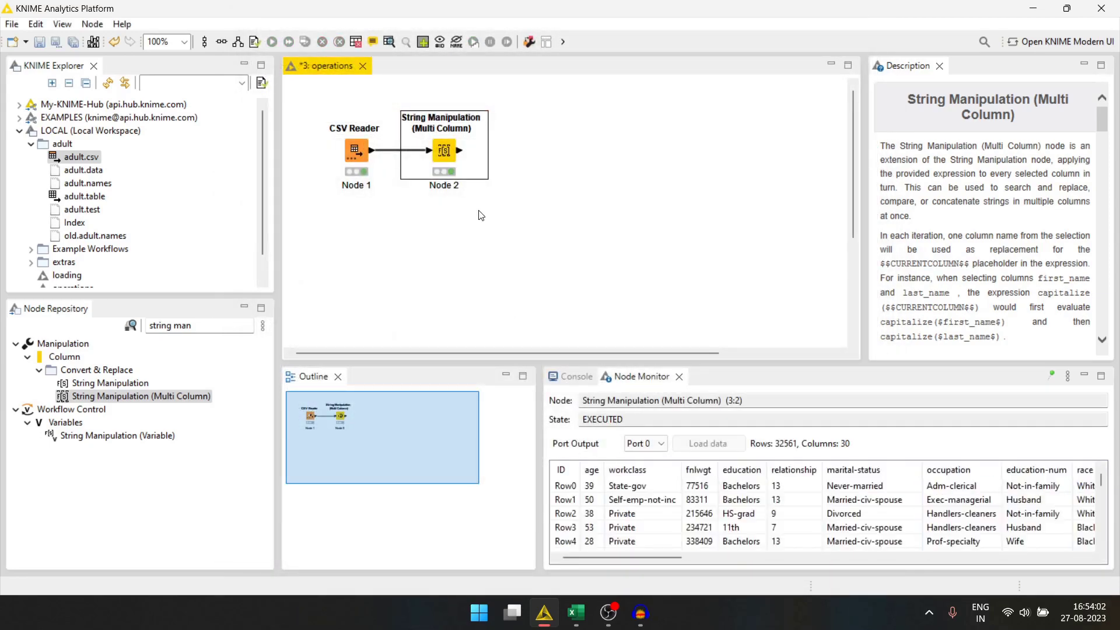
pyautogui.rightClick(445, 153)
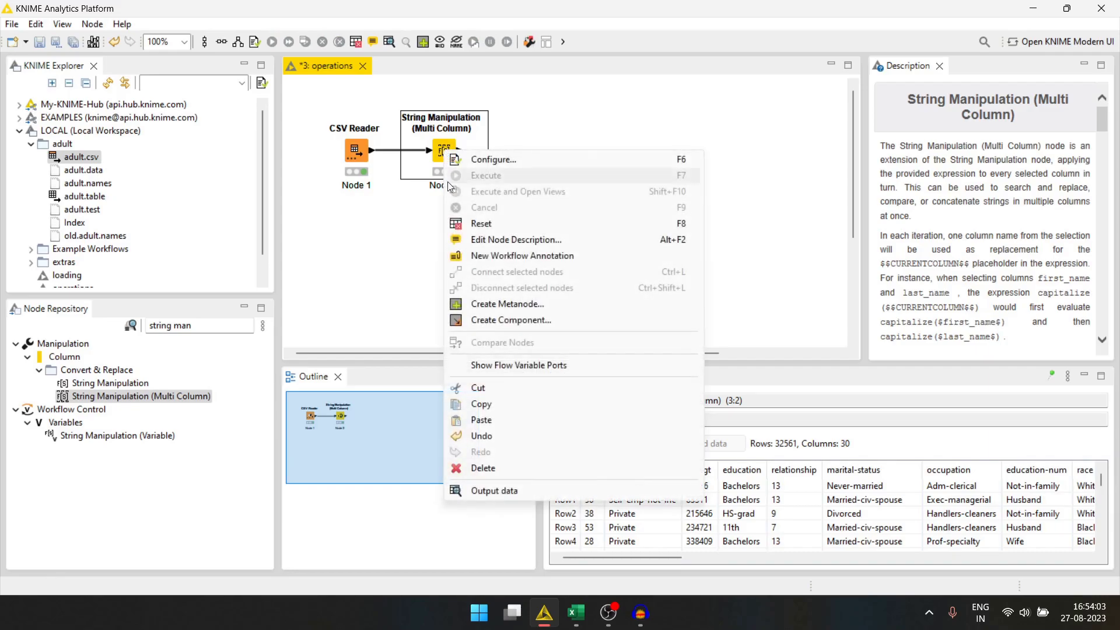
pyautogui.click(481, 488)
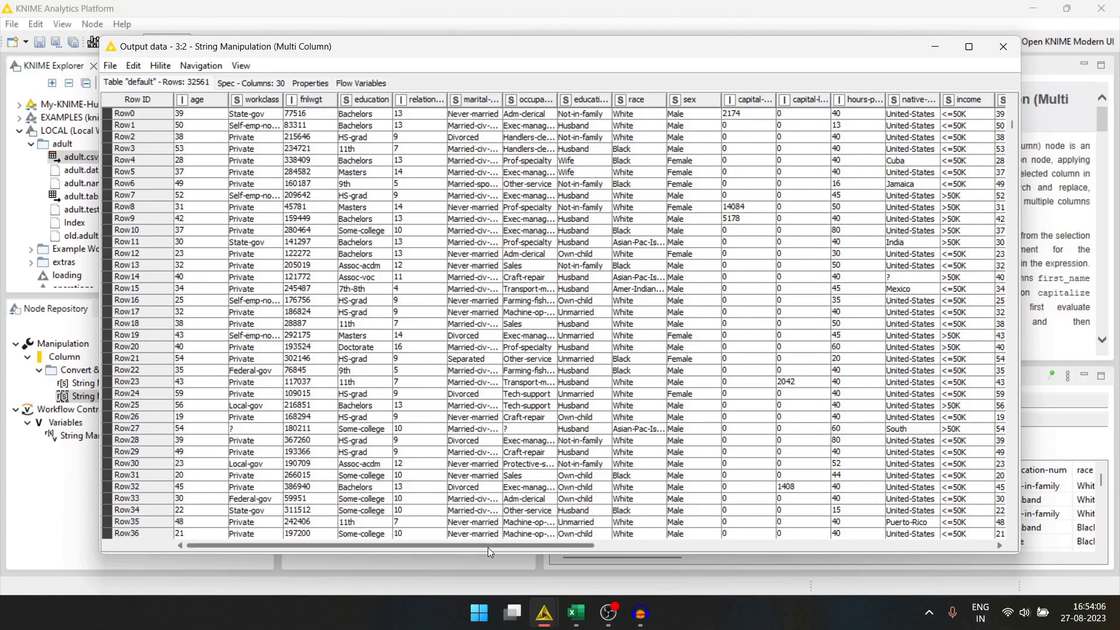
# Inspect the 30-column output full-screen, widening age_transformed to read the _transformed columns.
pyautogui.moveTo(487, 547); pyautogui.dragTo(888, 547)
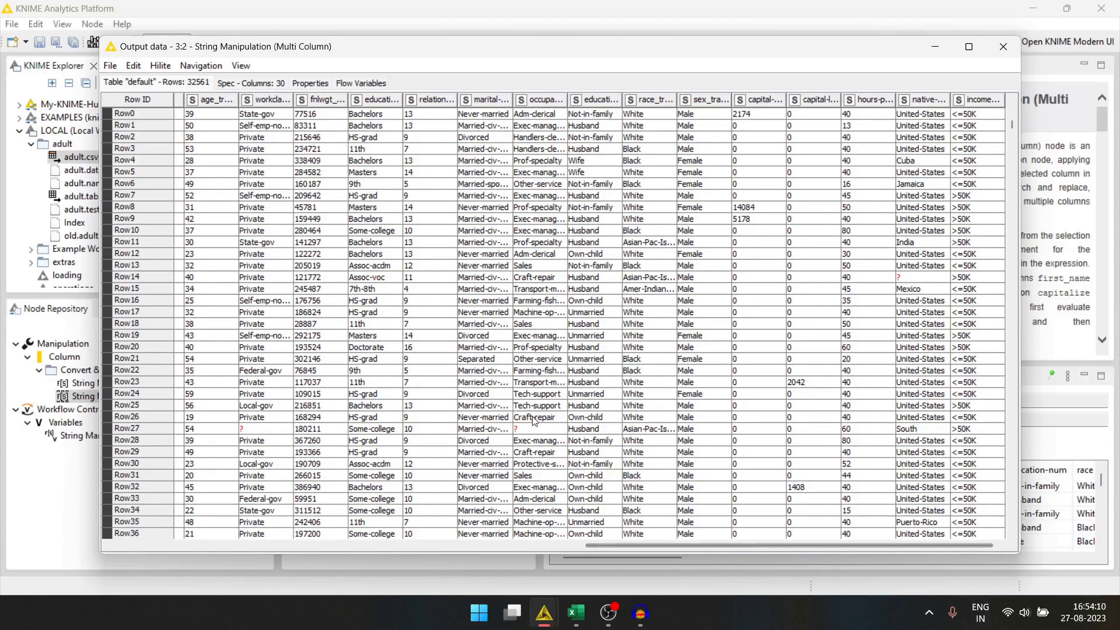
pyautogui.scroll(-2, 531, 430)
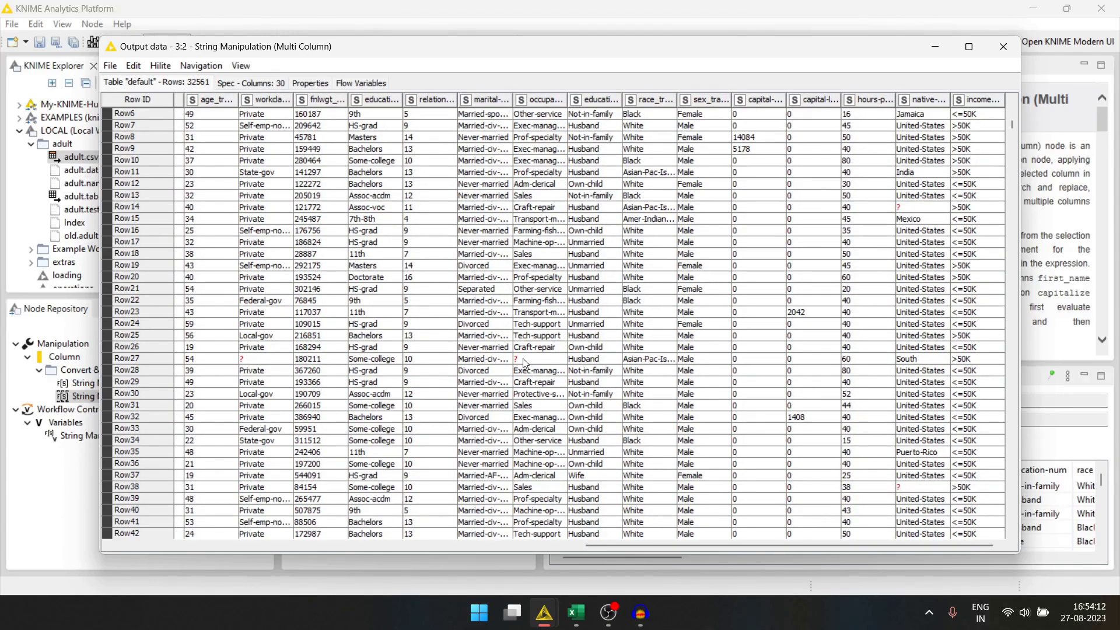
pyautogui.click(969, 46)
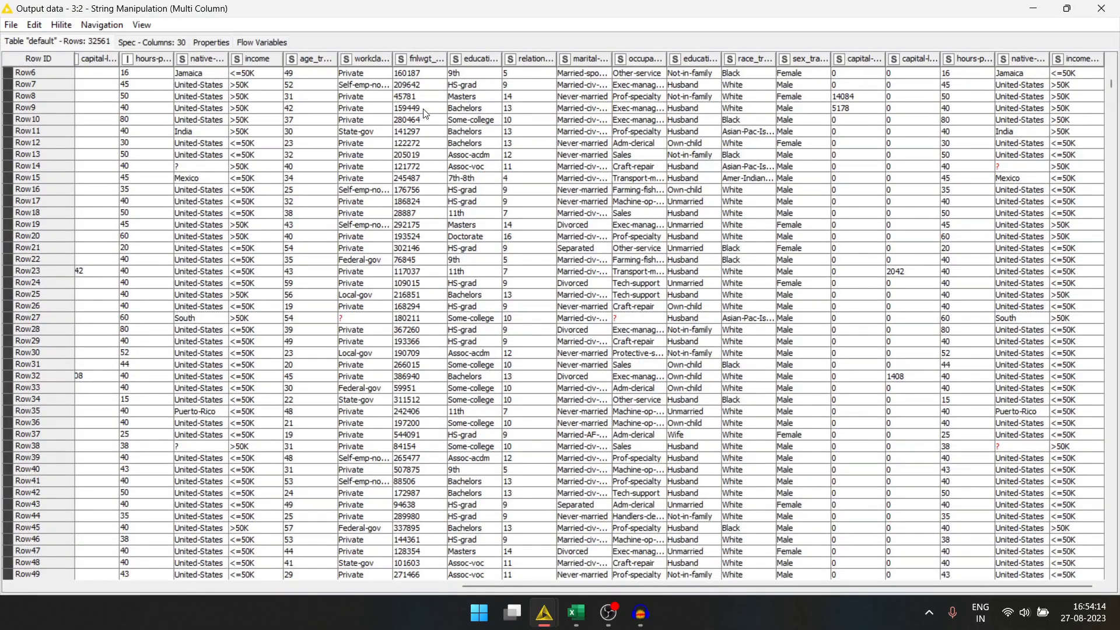
pyautogui.moveTo(336, 56); pyautogui.dragTo(377, 63)
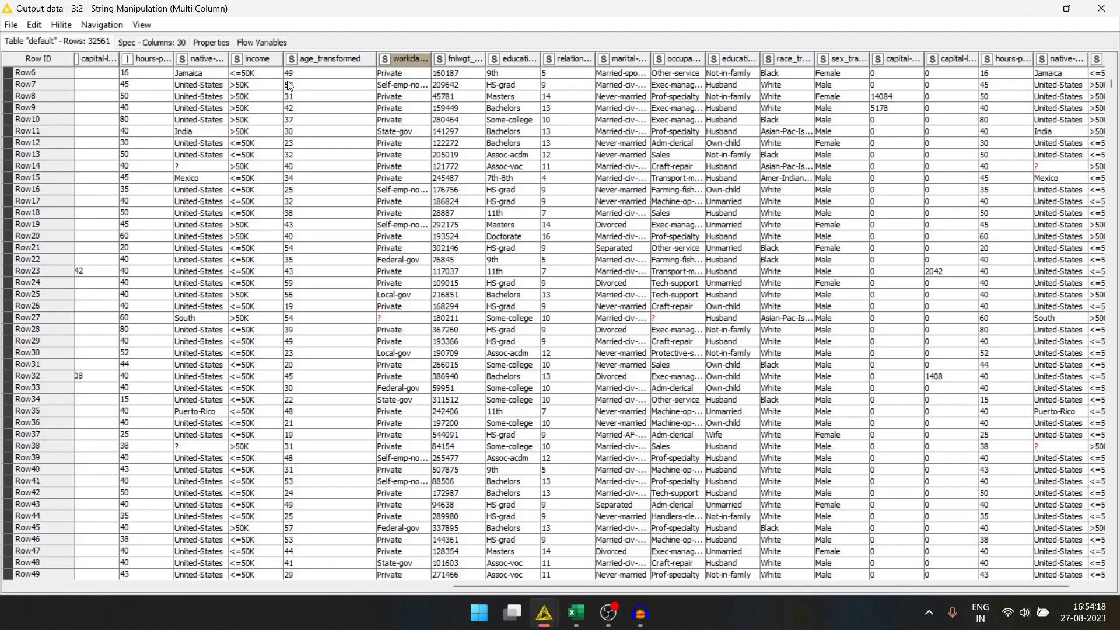
pyautogui.moveTo(679, 587); pyautogui.dragTo(260, 586)
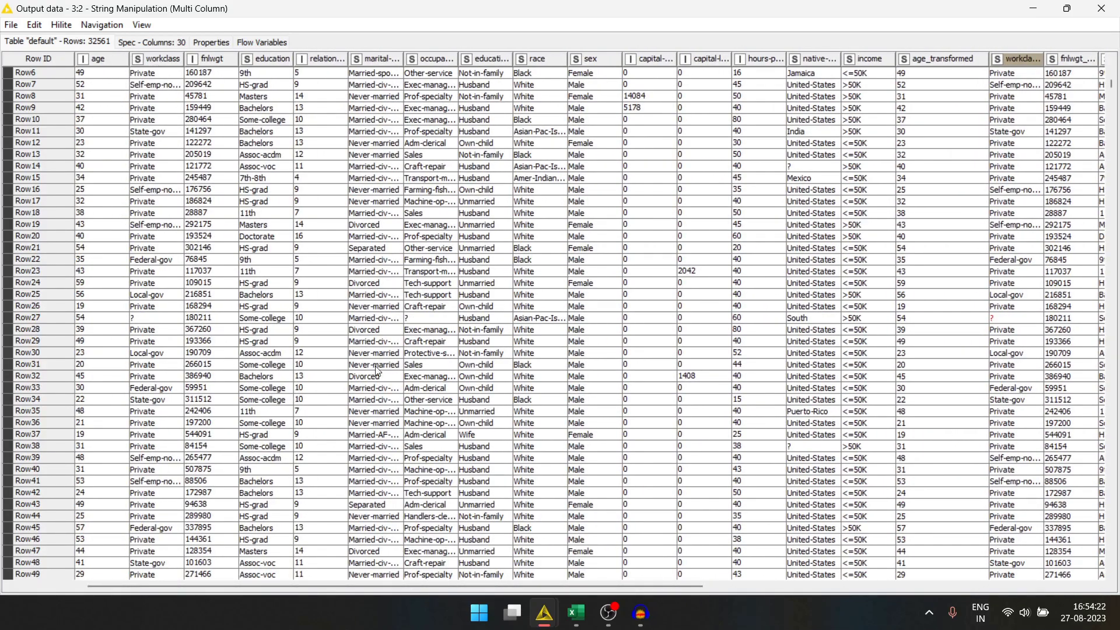
pyautogui.moveTo(411, 586); pyautogui.dragTo(940, 587)
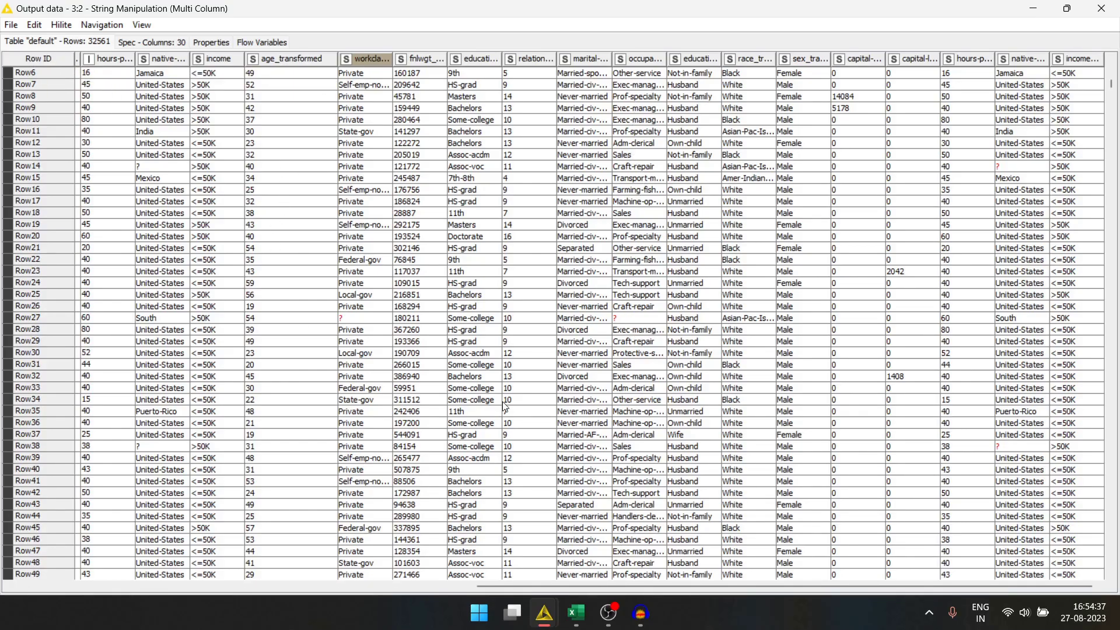
# Place a Column Filter node after the String Manipulation (Multi Column) node.
pyautogui.click(1100, 8)
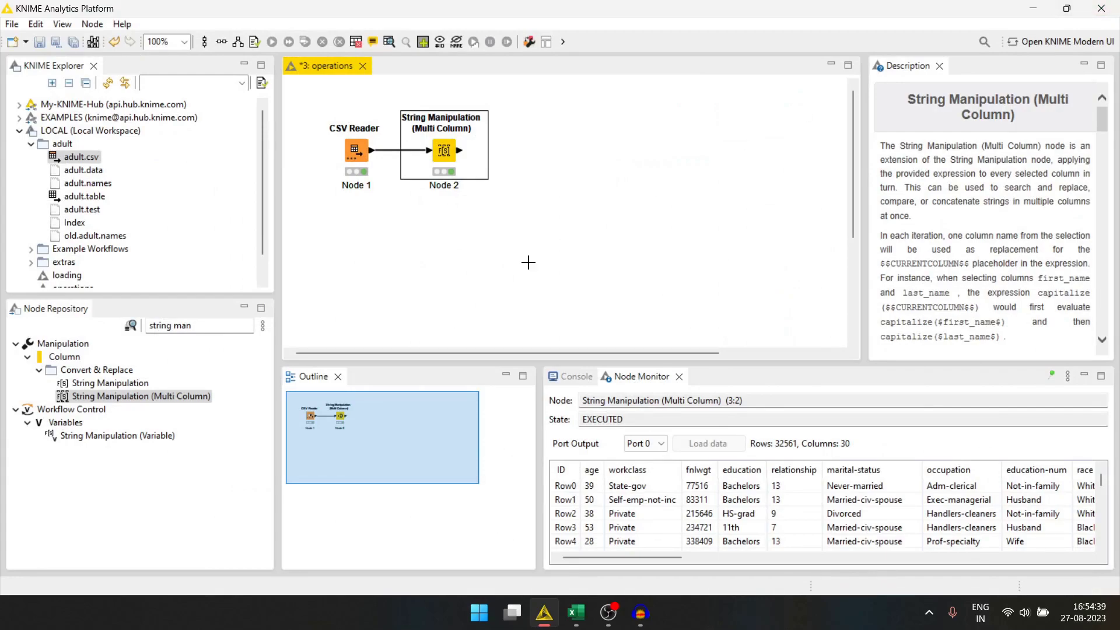
pyautogui.click(140, 328)
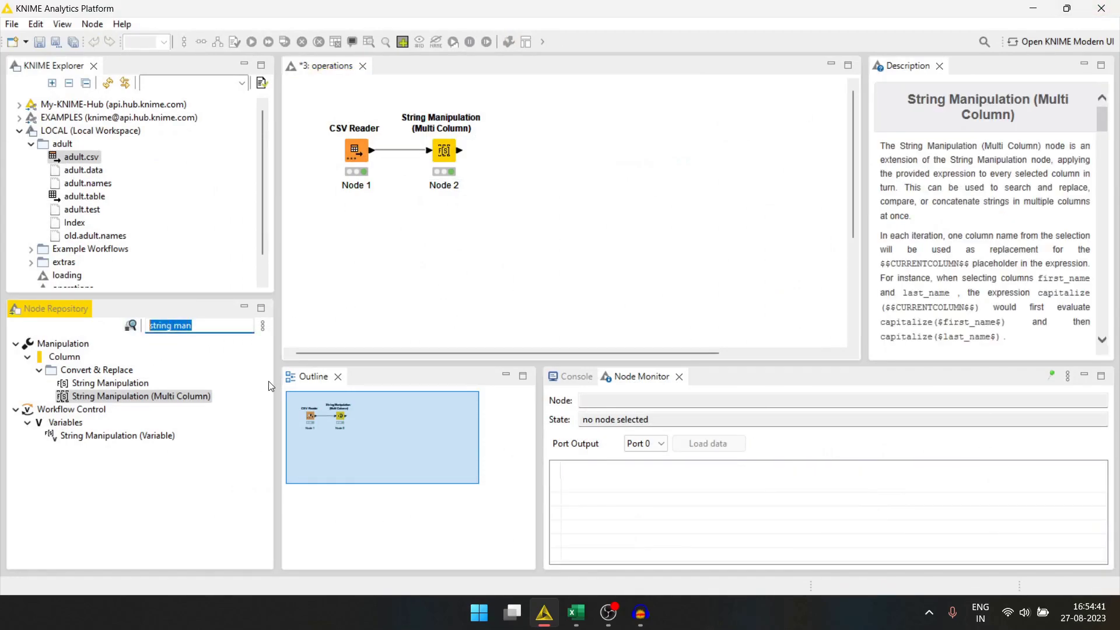
pyautogui.write('column')
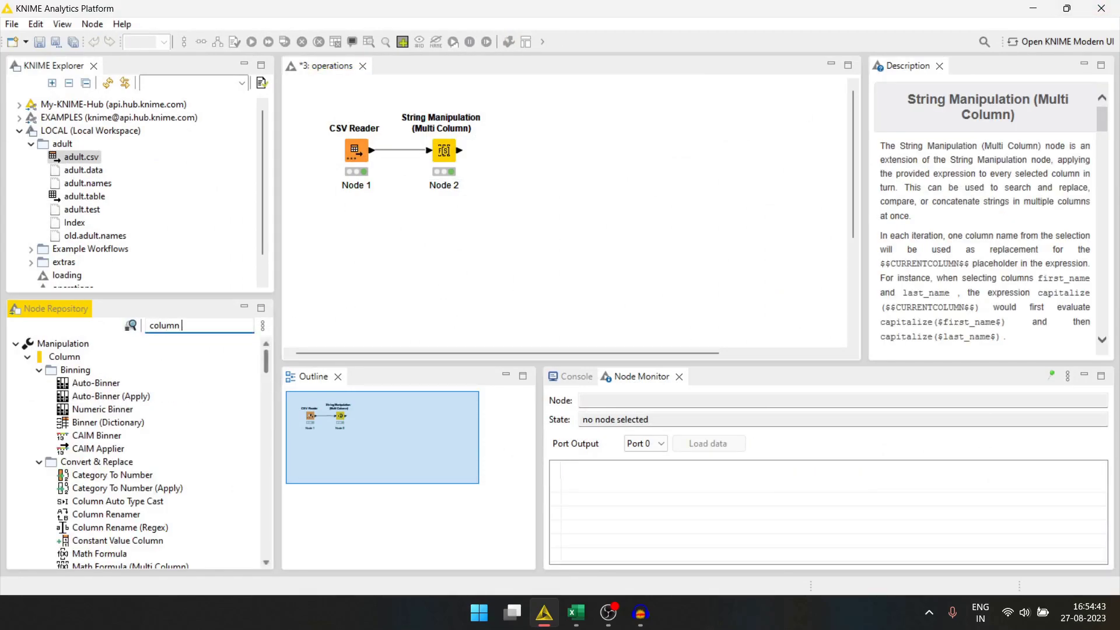
pyautogui.write(' fil')
pyautogui.moveTo(96, 383); pyautogui.dragTo(517, 150)
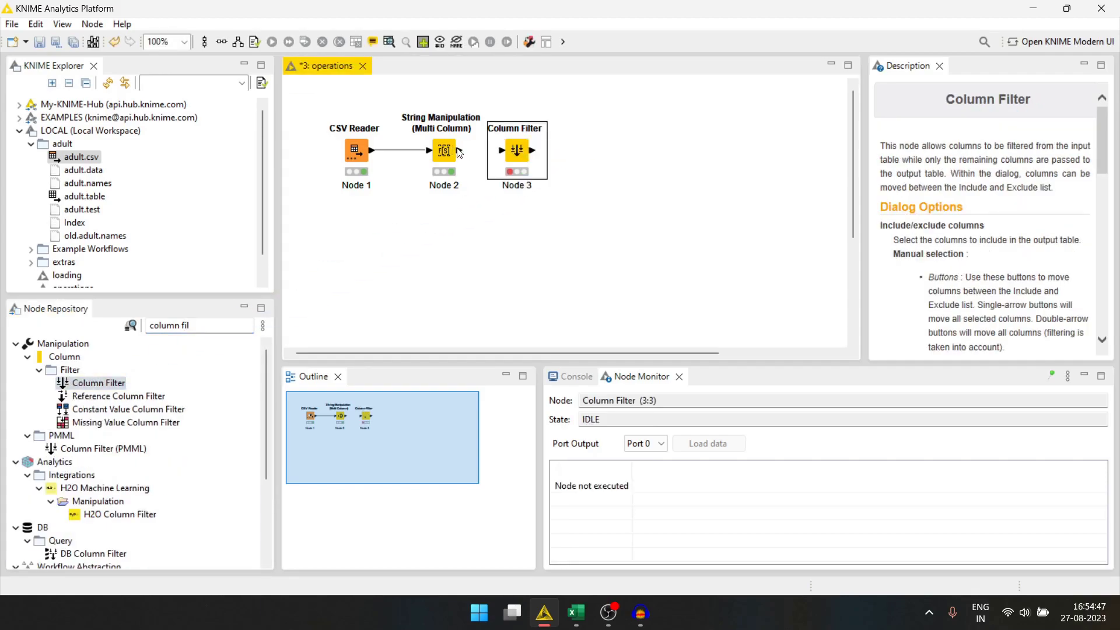
pyautogui.doubleClick(517, 150)
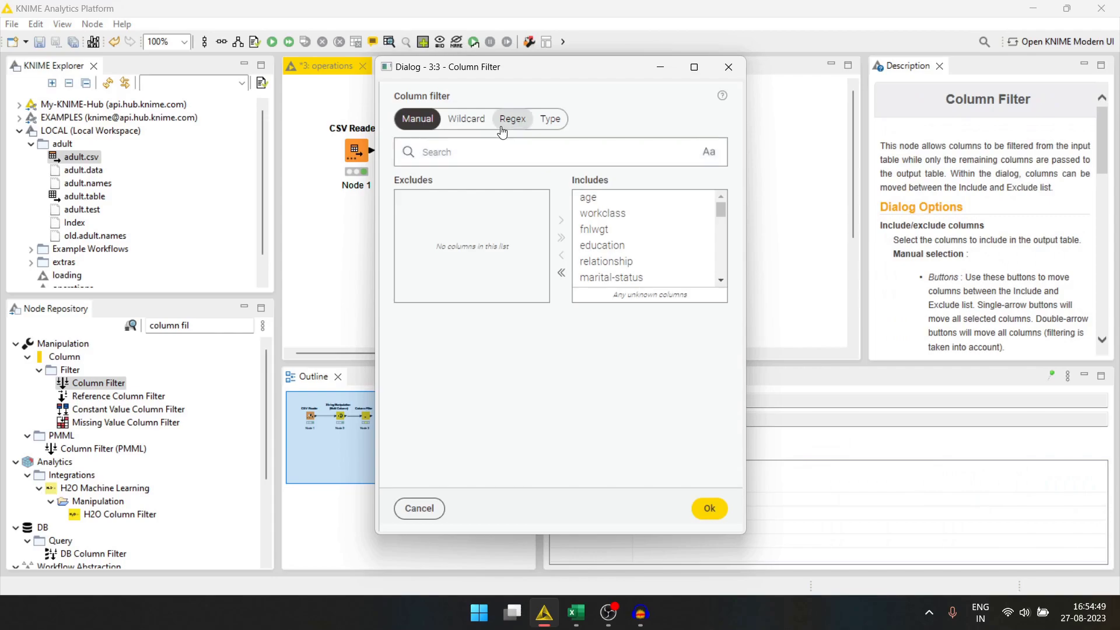
# Set the Column Filter to wildcard pattern *_transformed and save it.
pyautogui.click(466, 118)
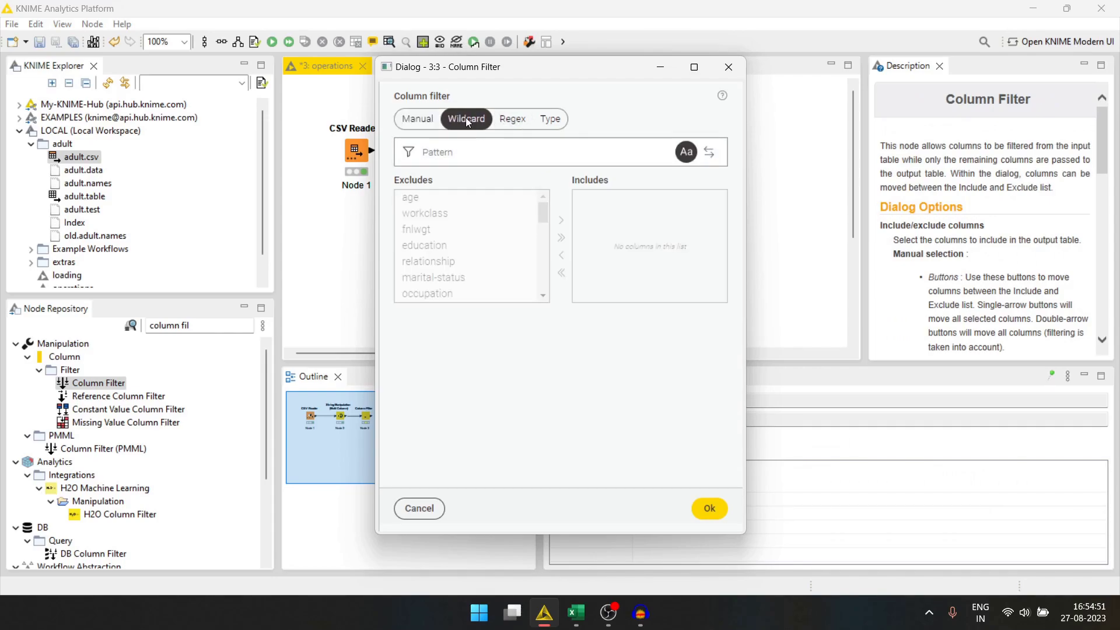
pyautogui.click(460, 152)
pyautogui.write('*')
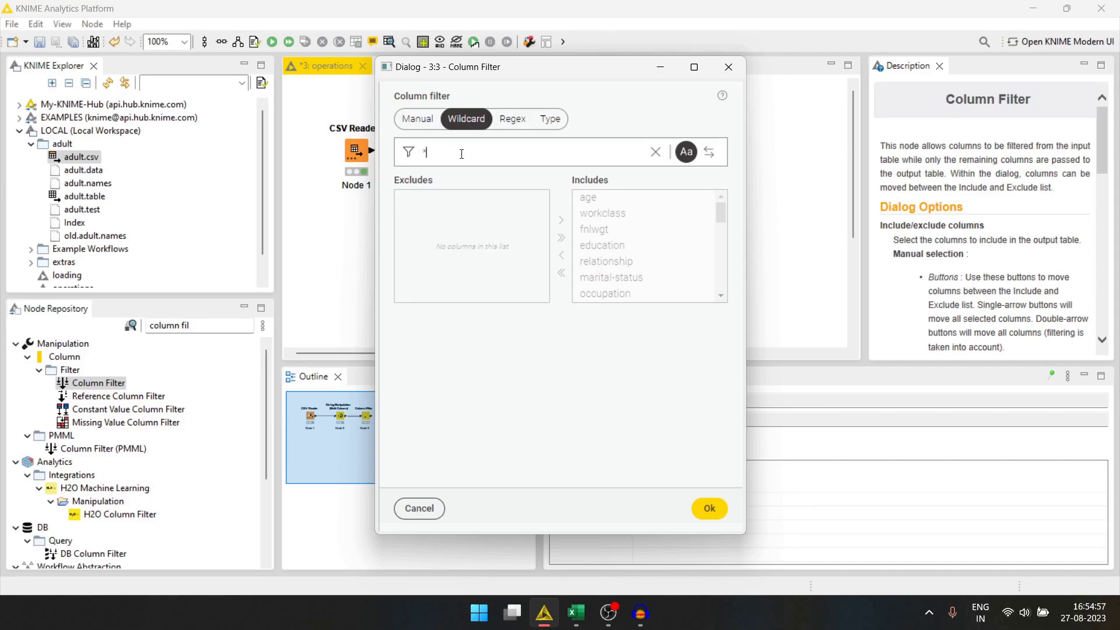
pyautogui.write('-')
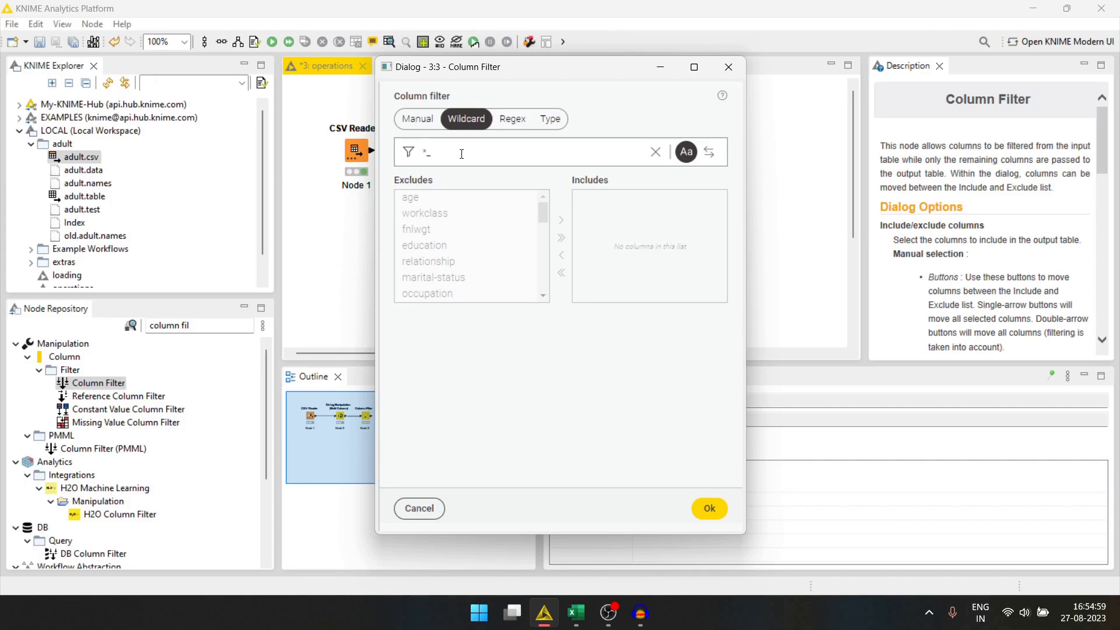
pyautogui.write('tansformed')
pyautogui.click(528, 332)
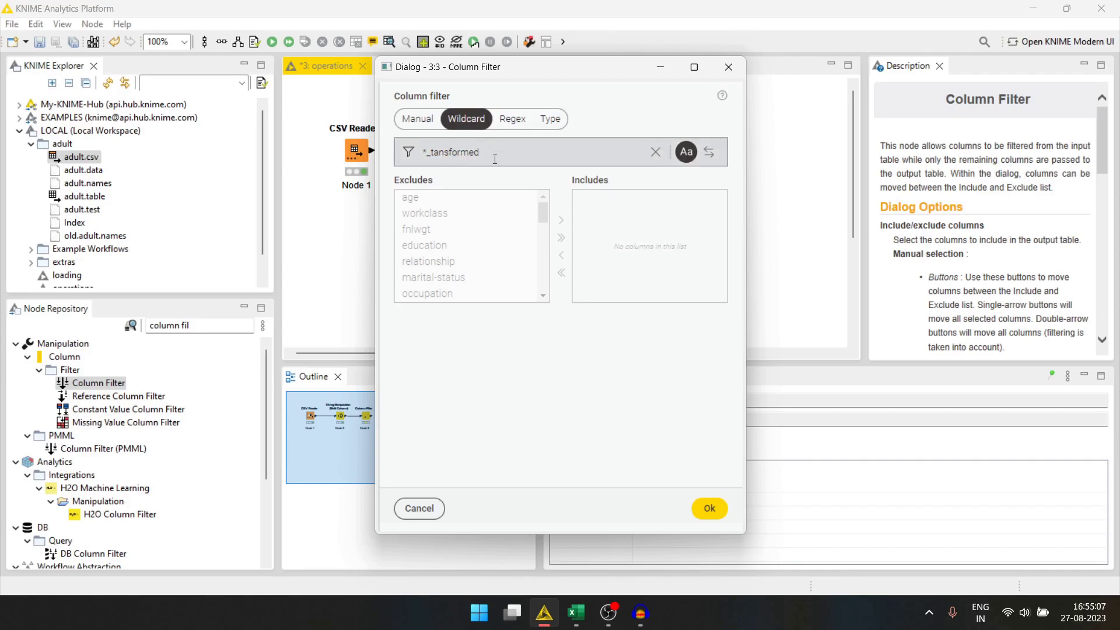
pyautogui.click(434, 152)
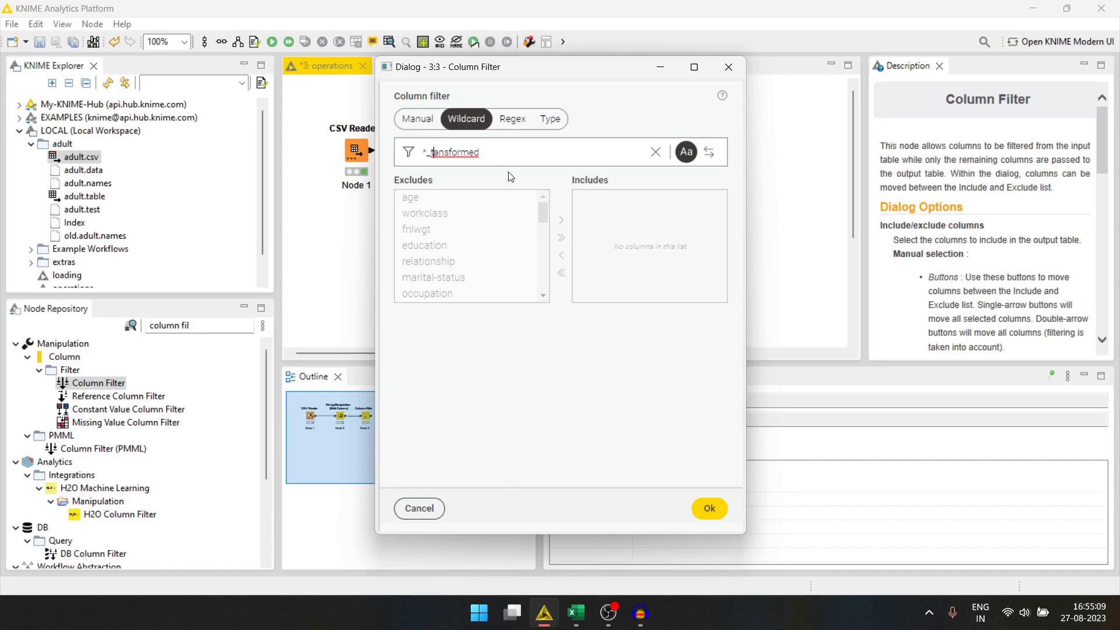
pyautogui.write('r')
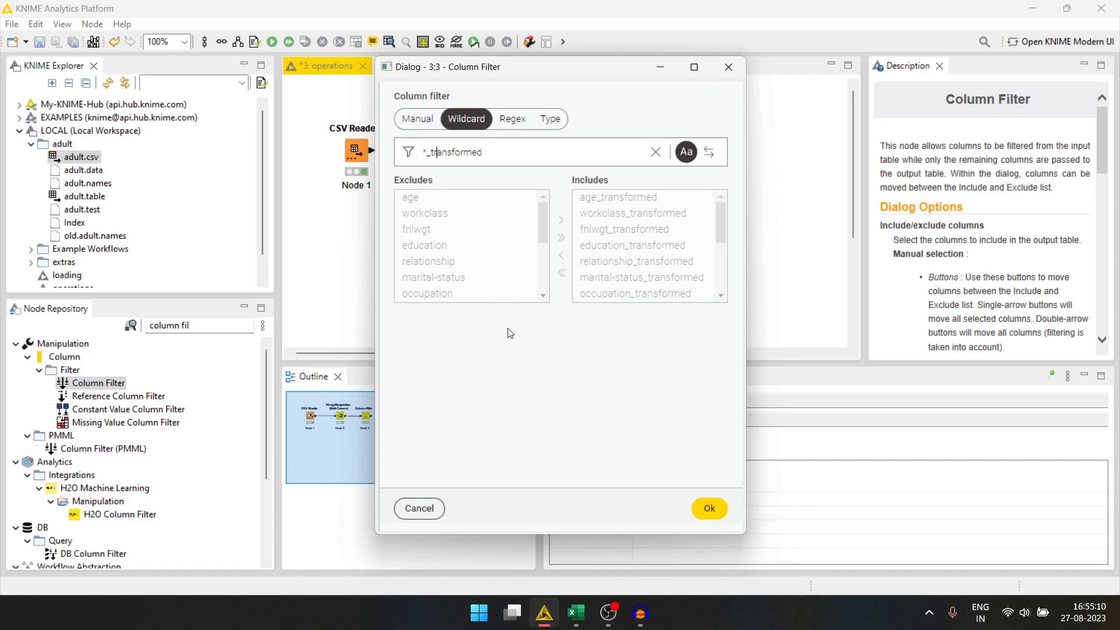
pyautogui.click(709, 510)
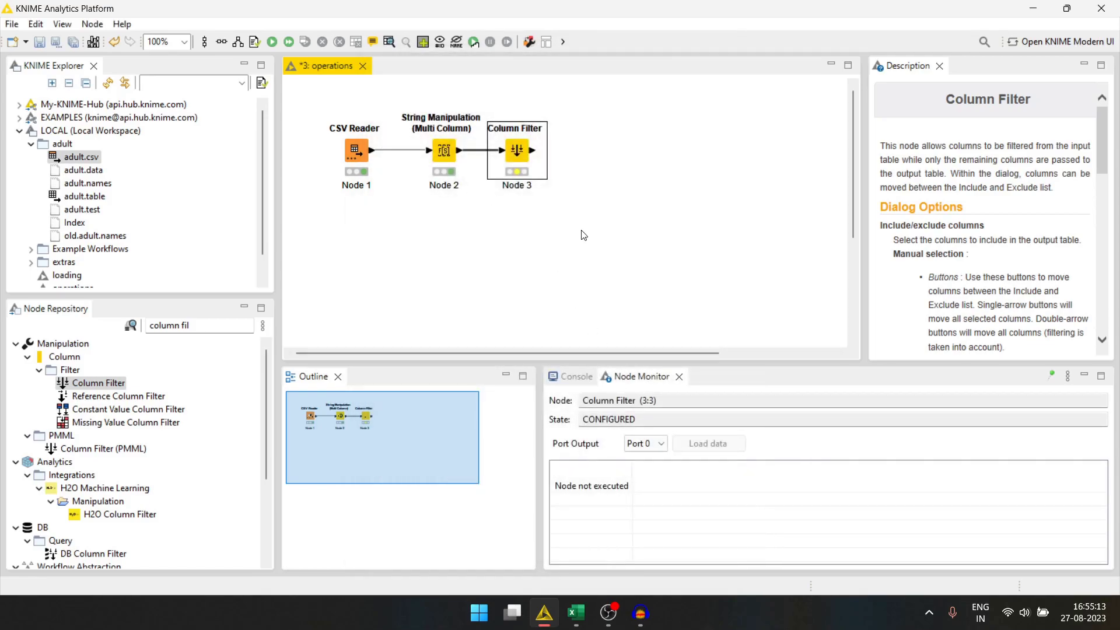
# Execute the Column Filter and check its 15-column filtered table, widening age_transformed.
pyautogui.press('F7')
pyautogui.rightClick(519, 157)
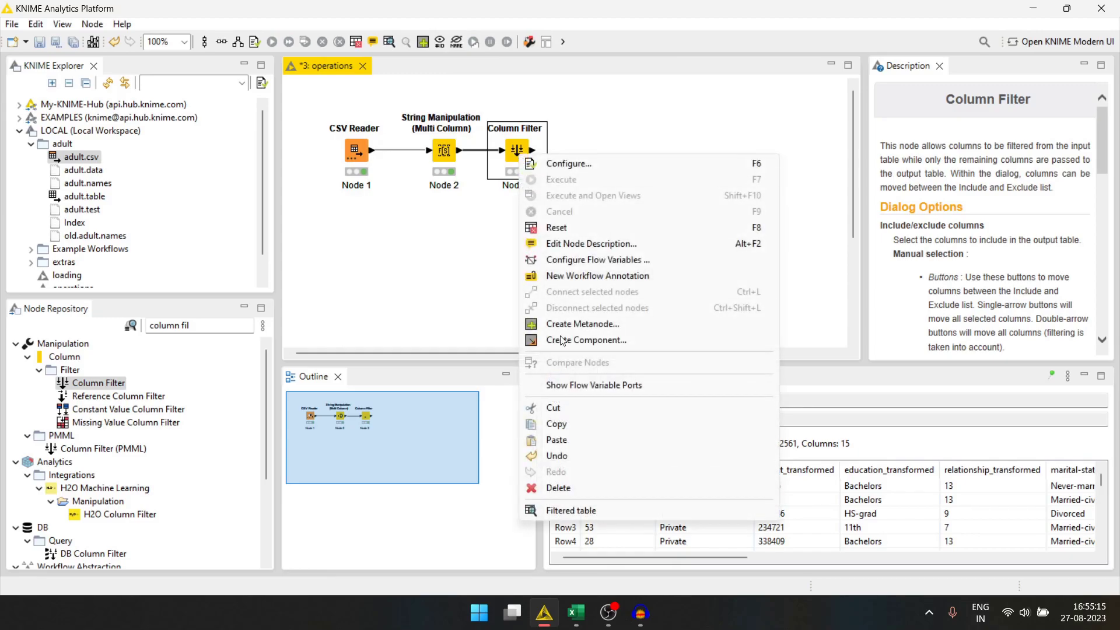
pyautogui.click(562, 579)
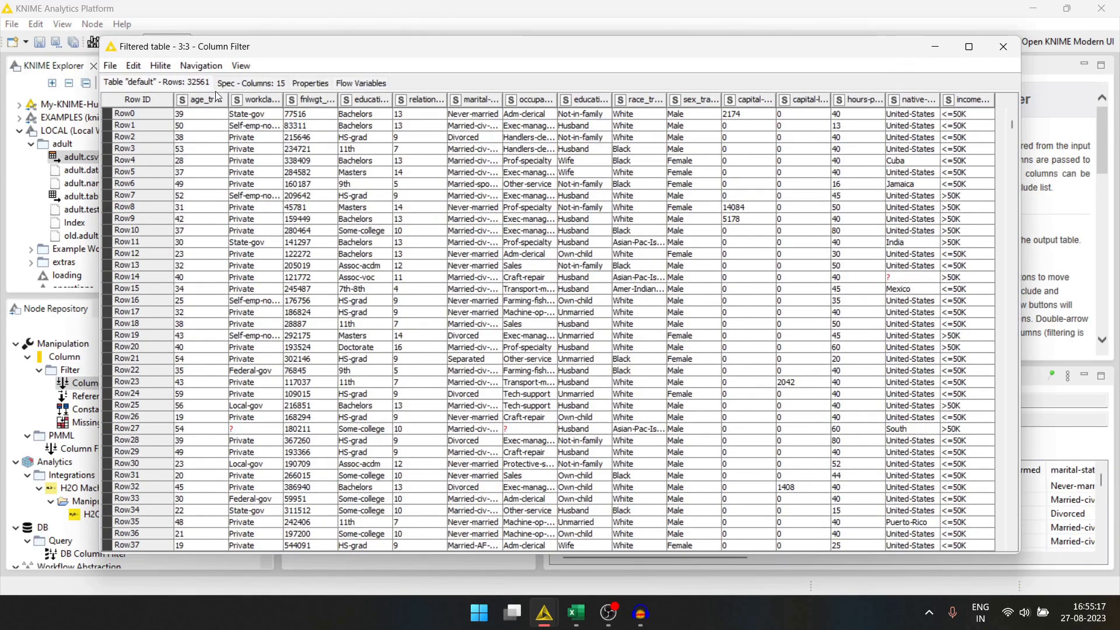
pyautogui.moveTo(227, 99); pyautogui.dragTo(259, 101)
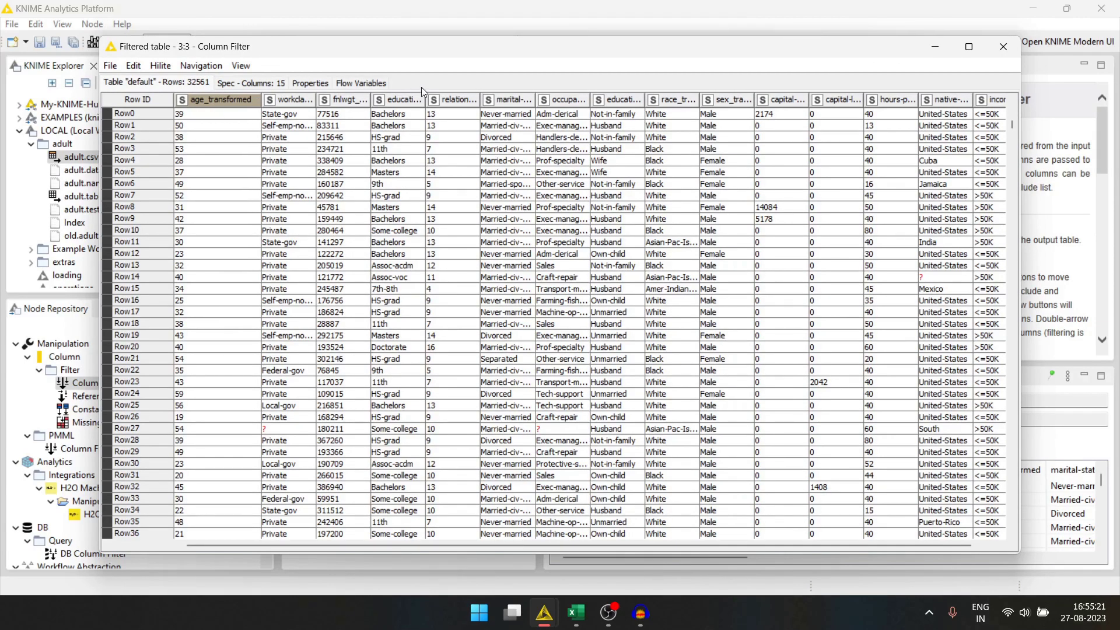
pyautogui.click(1003, 46)
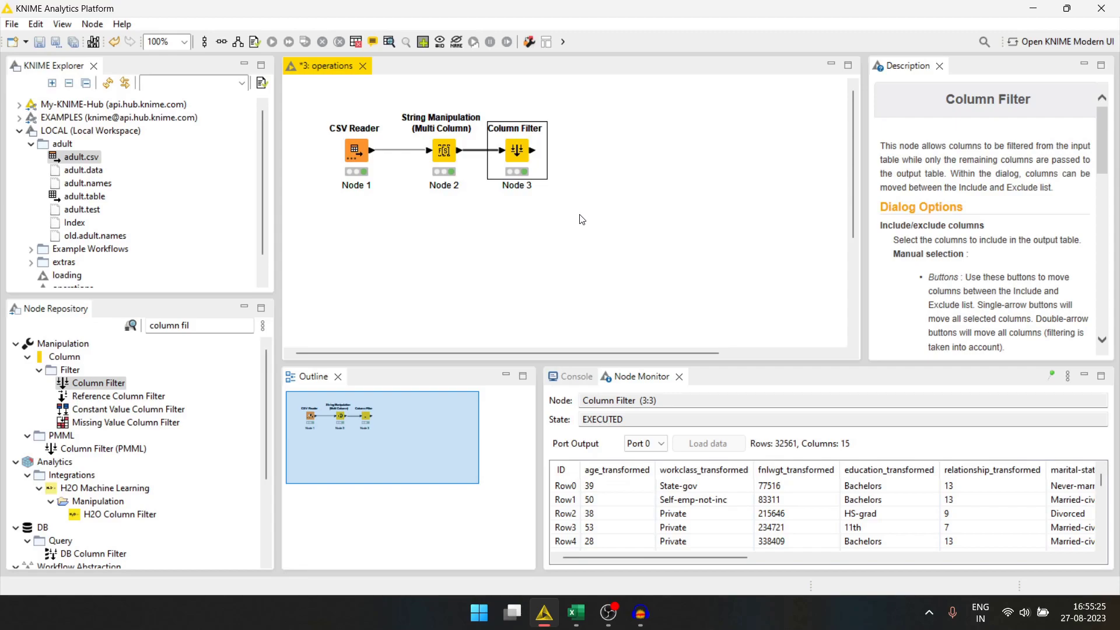
# Add a Column Rename (Regex) node connected after the Column Filter.
pyautogui.click(557, 236)
pyautogui.click(213, 333)
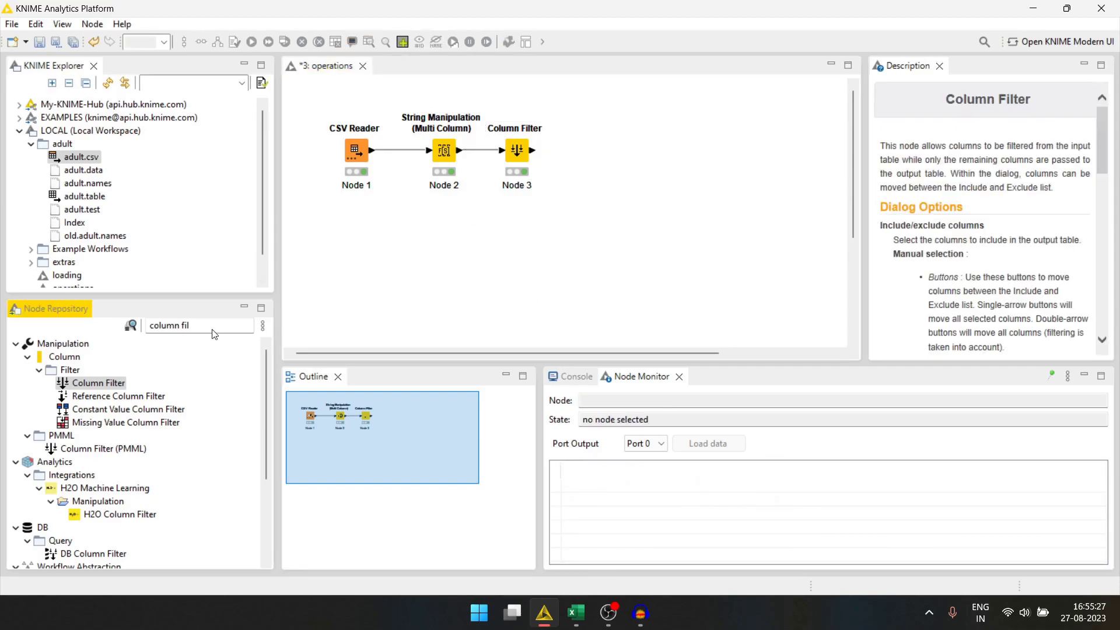
pyautogui.click(213, 330)
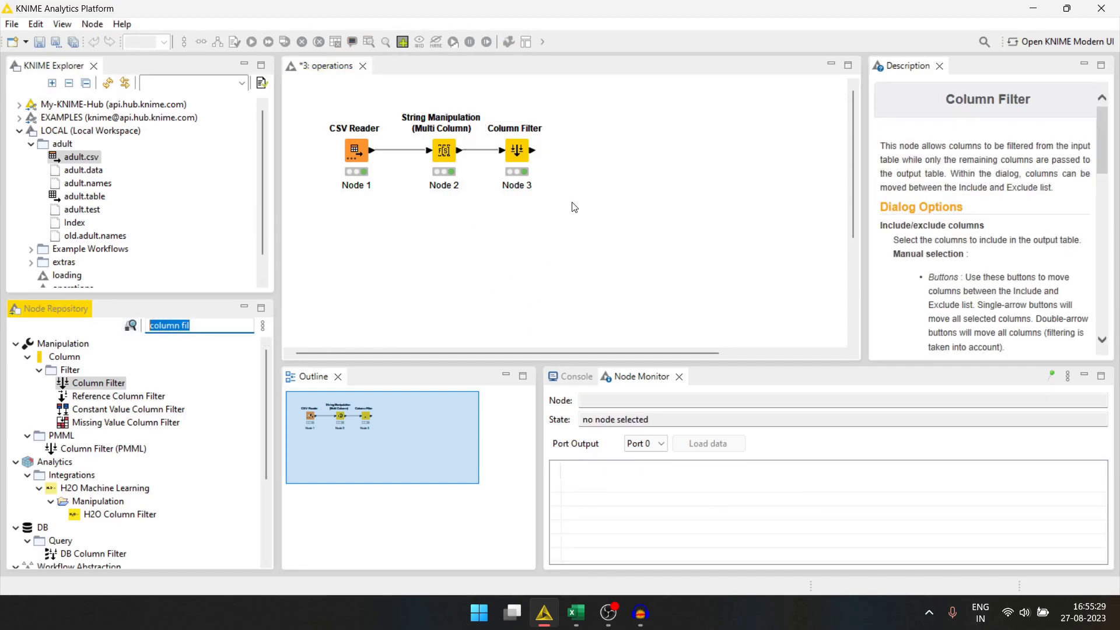
pyautogui.write('column rena')
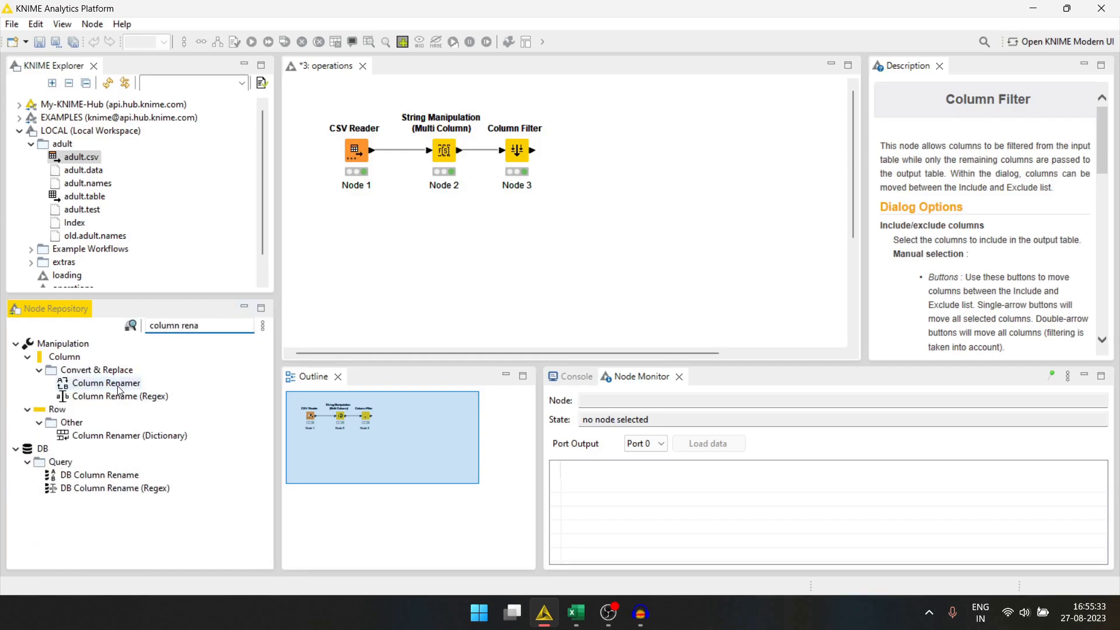
pyautogui.moveTo(116, 395); pyautogui.dragTo(617, 153)
pyautogui.click(535, 157)
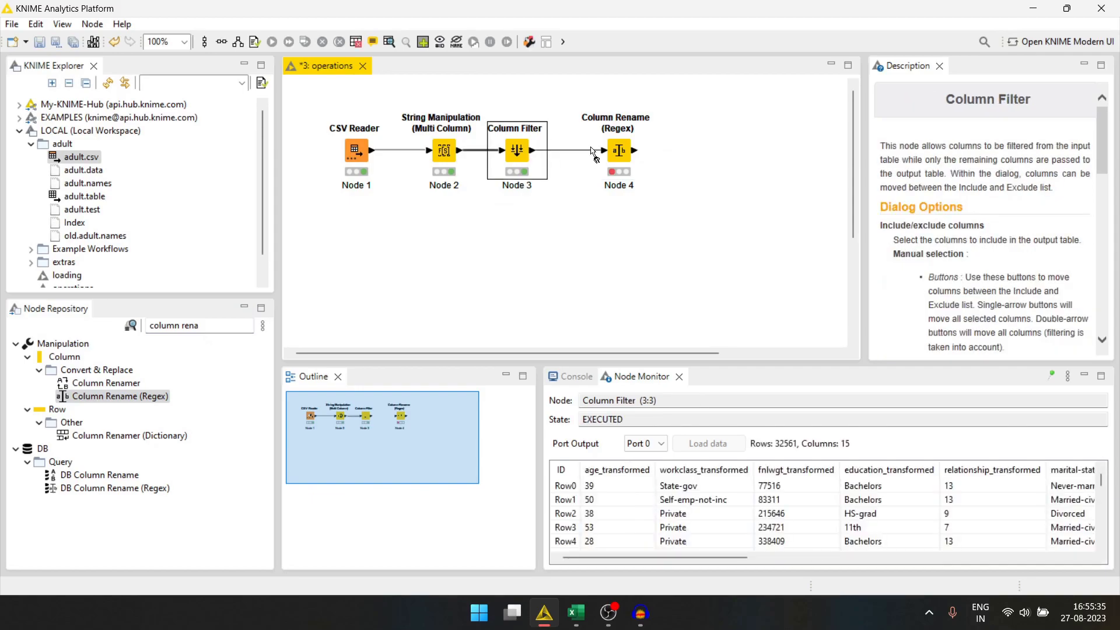
pyautogui.moveTo(535, 153); pyautogui.dragTo(609, 155)
# Set search string _transformed as literal with empty replacement, then execute.
pyautogui.doubleClick(611, 155)
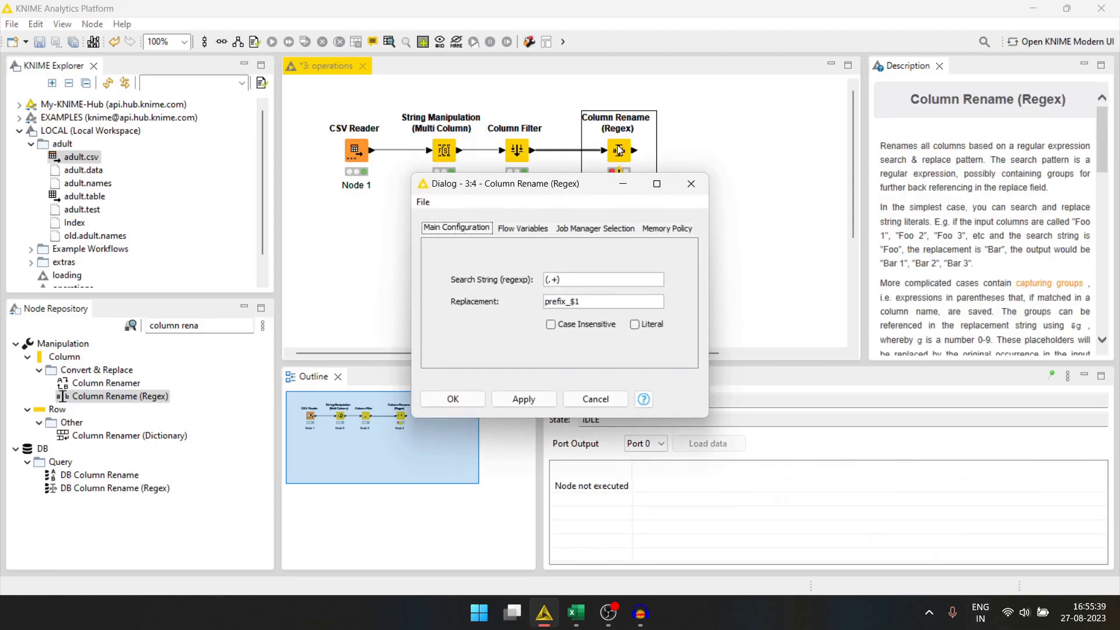
pyautogui.moveTo(587, 279); pyautogui.dragTo(520, 282)
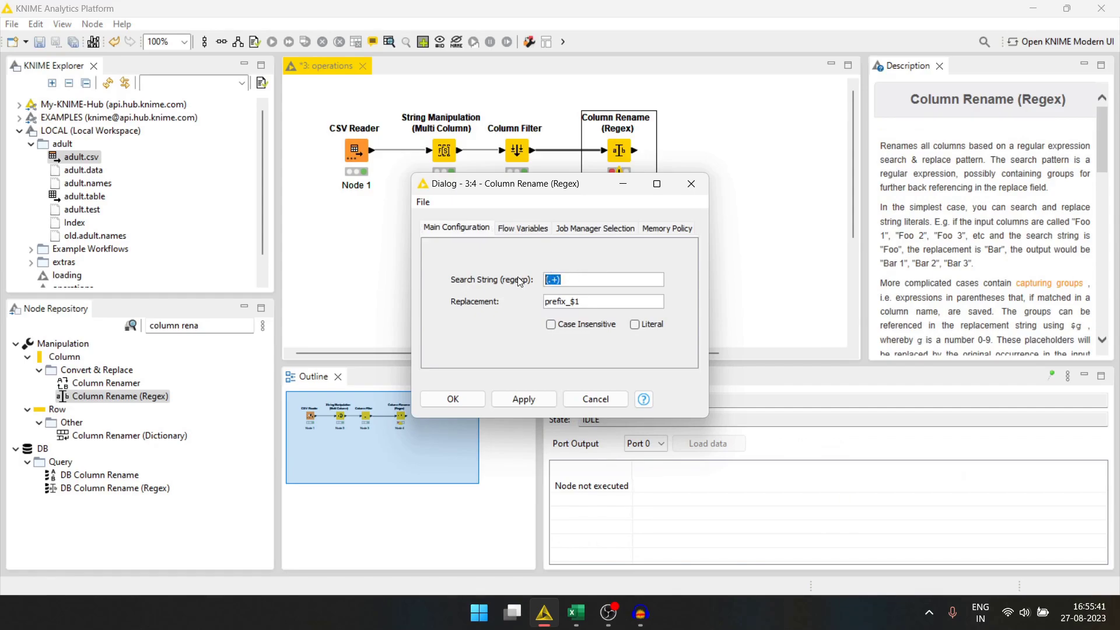
pyautogui.press('BackSpace')
pyautogui.write('_transfore')
pyautogui.click(635, 324)
pyautogui.moveTo(591, 302); pyautogui.dragTo(529, 309)
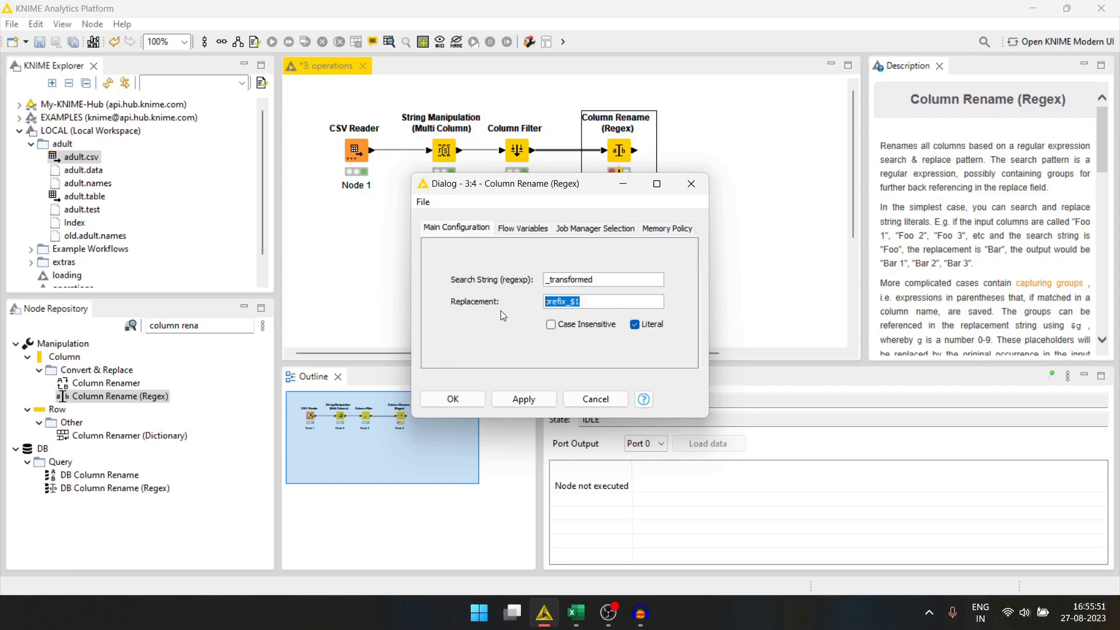
pyautogui.press('BackSpace')
pyautogui.click(457, 398)
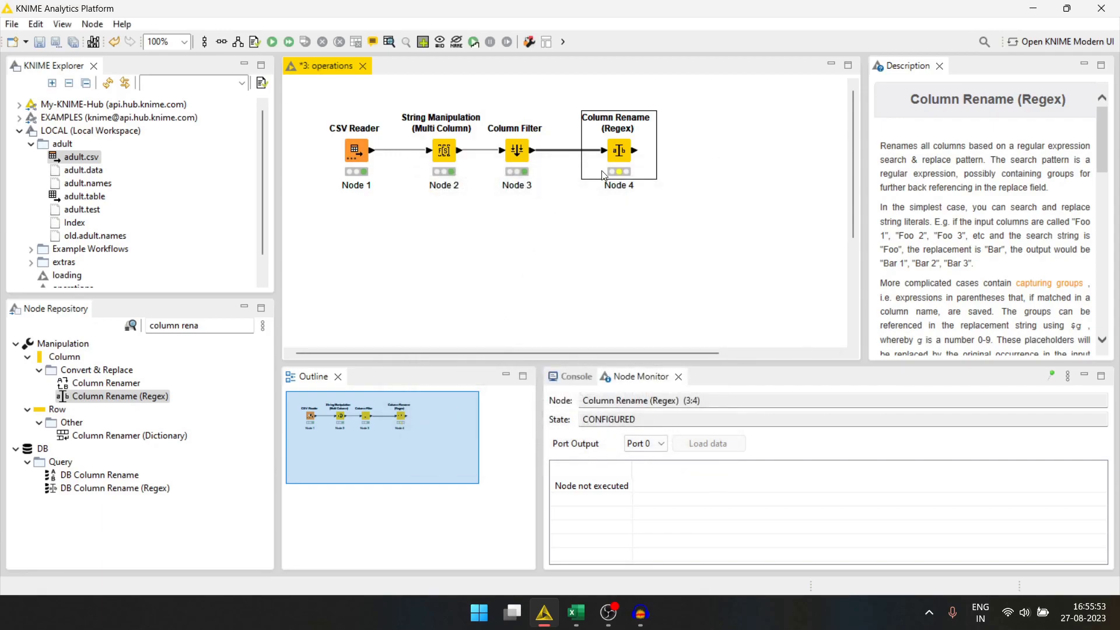
pyautogui.press('F7')
pyautogui.rightClick(619, 150)
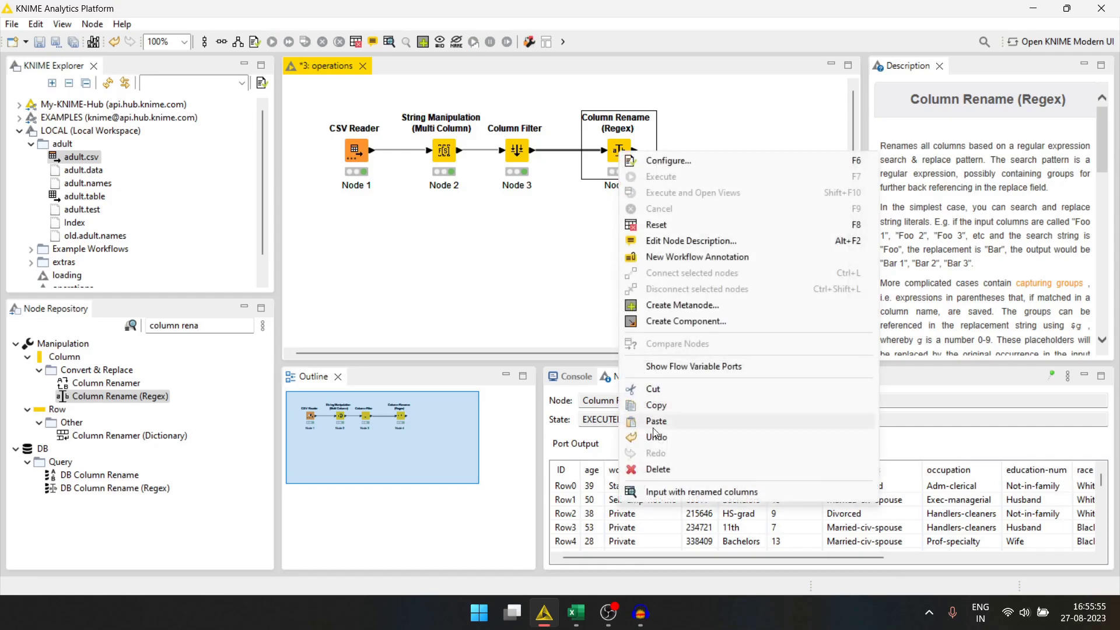
pyautogui.click(664, 493)
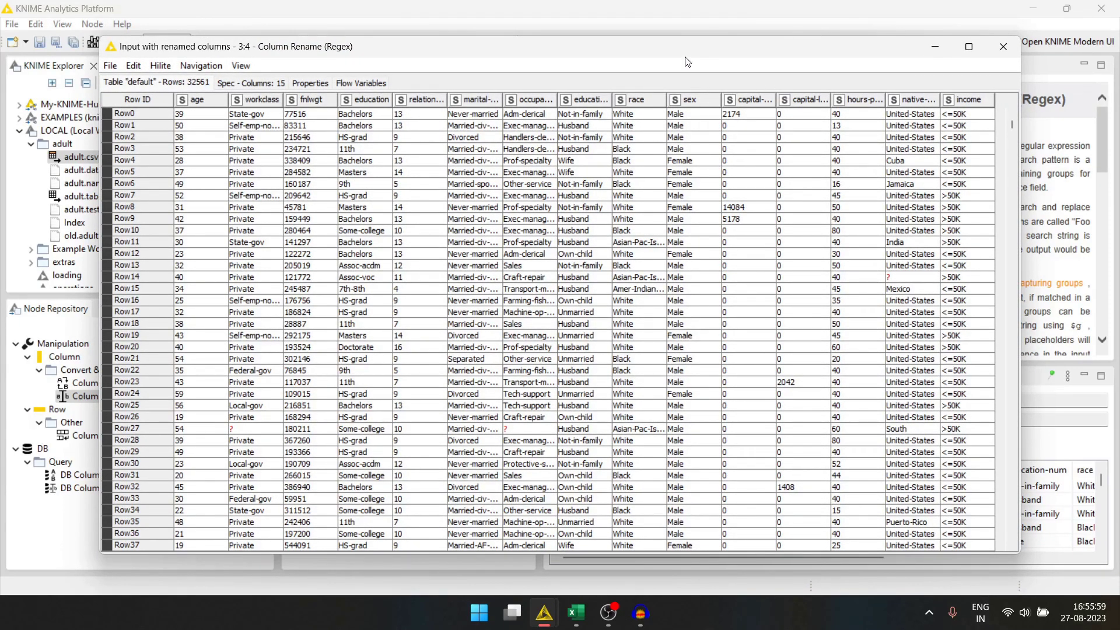
pyautogui.moveTo(686, 58); pyautogui.dragTo(720, 47)
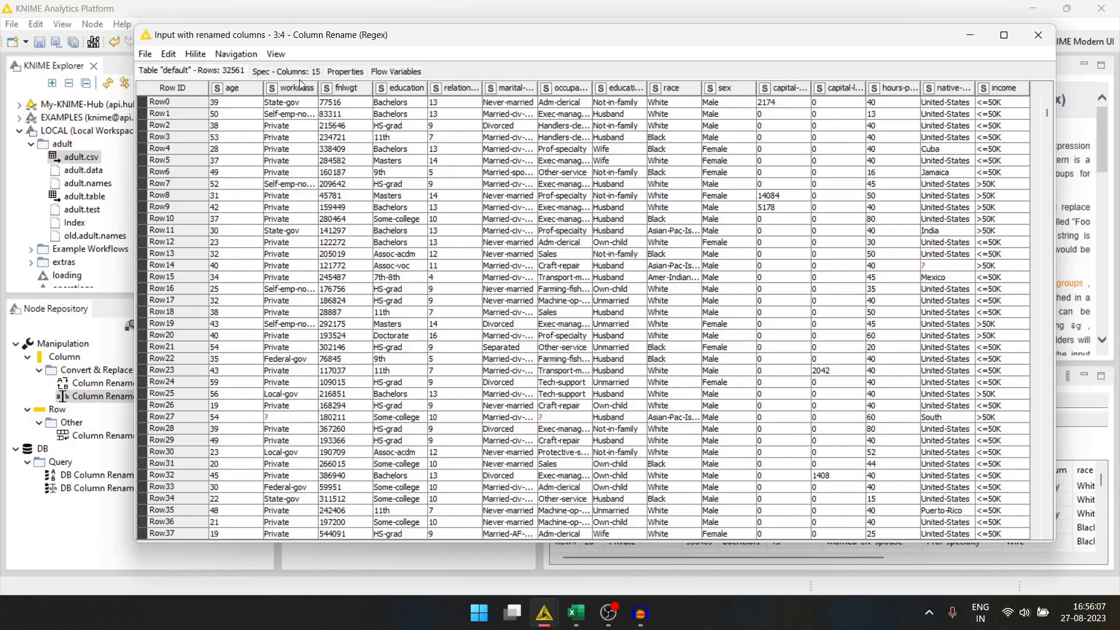
# Add a Column Auto Type Cast node after Column Rename, accept all columns, and execute.
pyautogui.click(1038, 34)
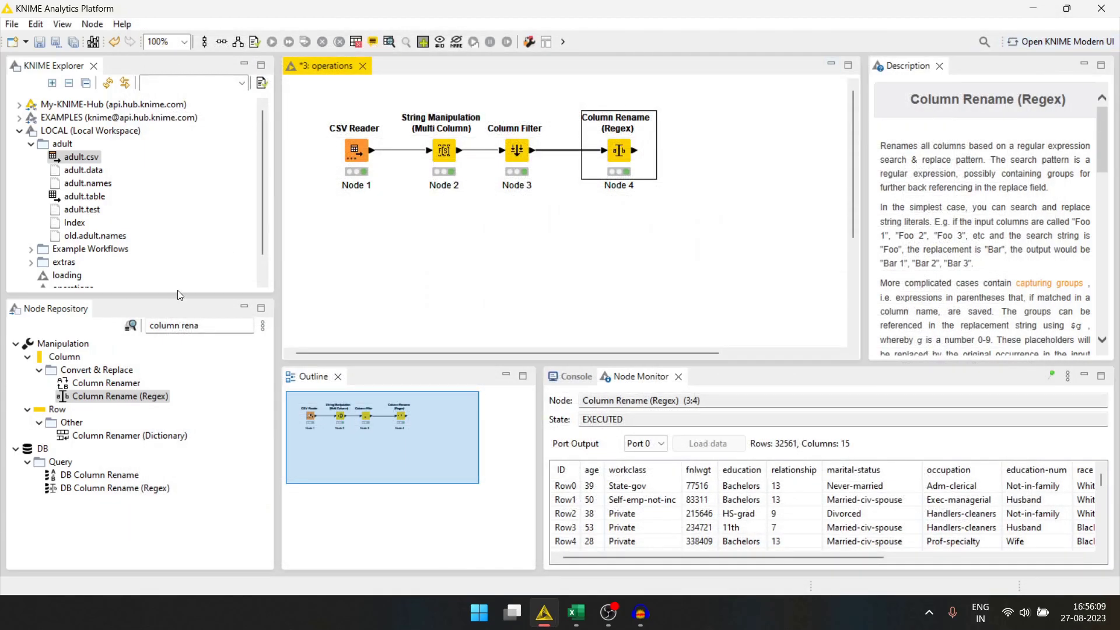
pyautogui.click(205, 323)
pyautogui.write('type c')
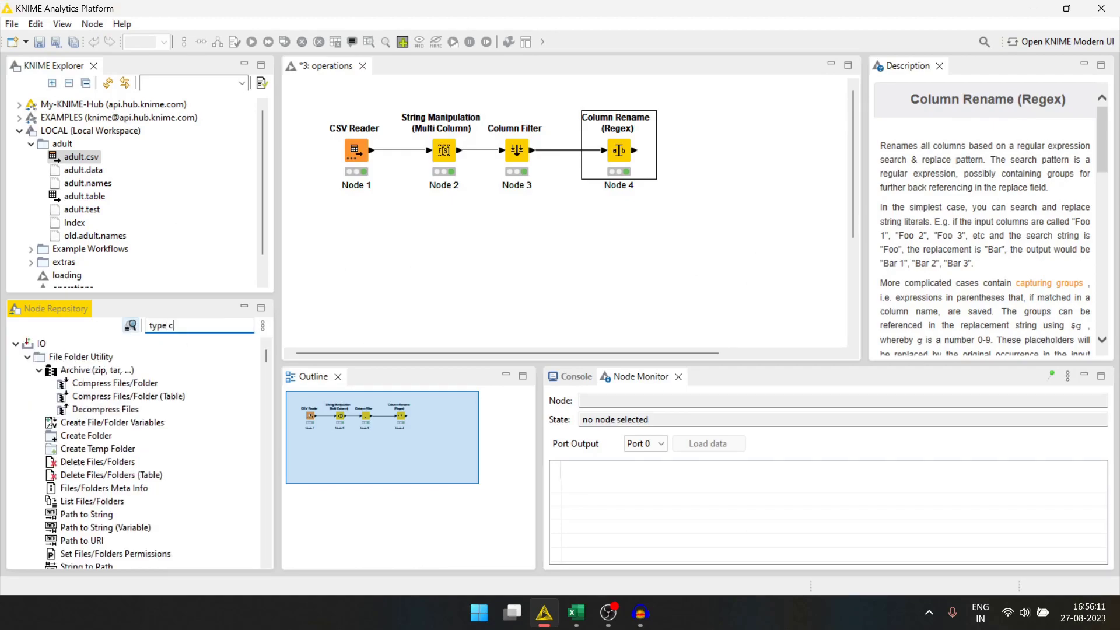
pyautogui.write('as')
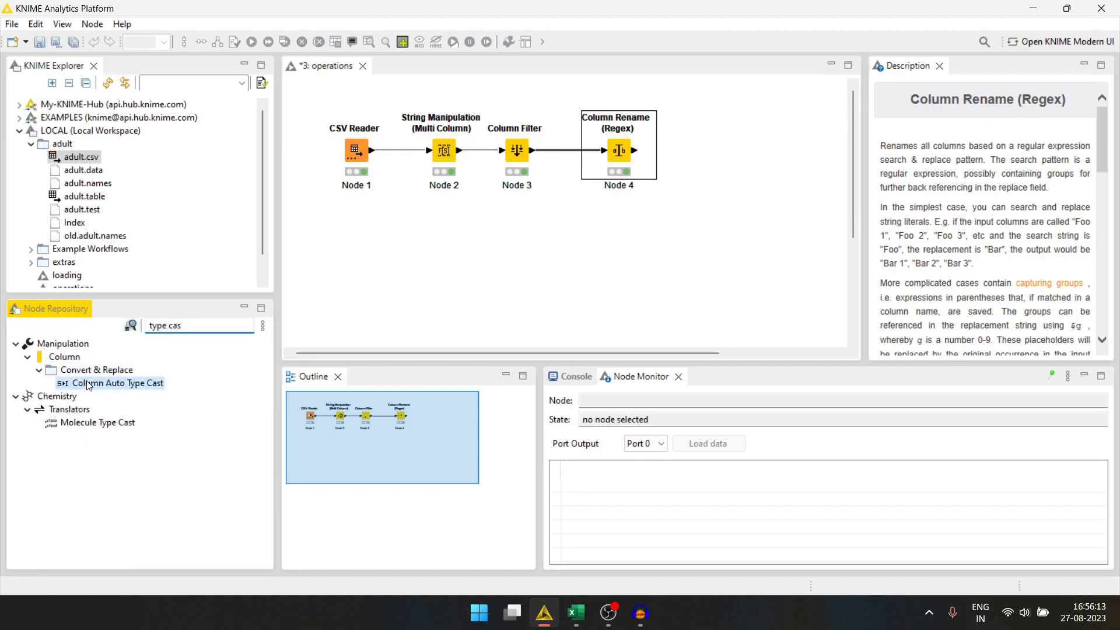
pyautogui.moveTo(88, 385); pyautogui.dragTo(690, 151)
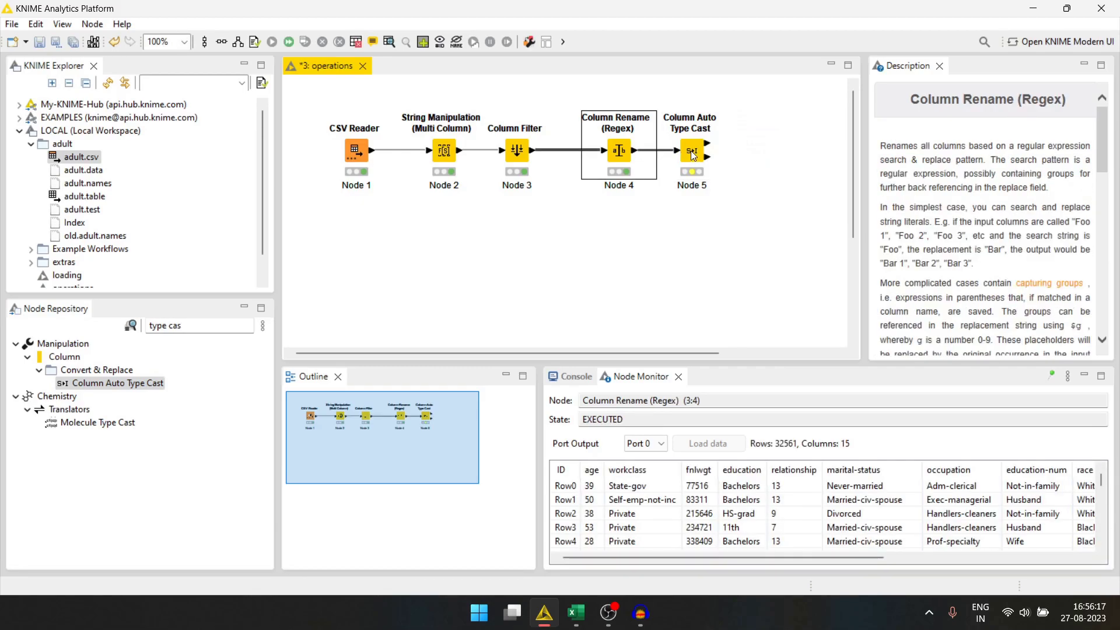
pyautogui.doubleClick(691, 153)
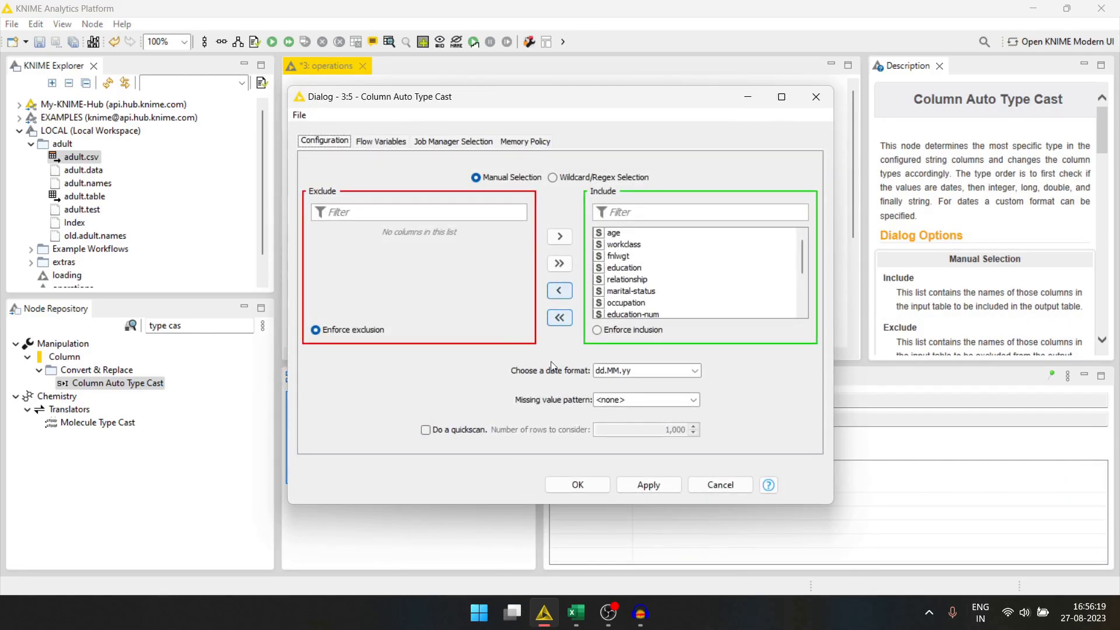
pyautogui.click(581, 490)
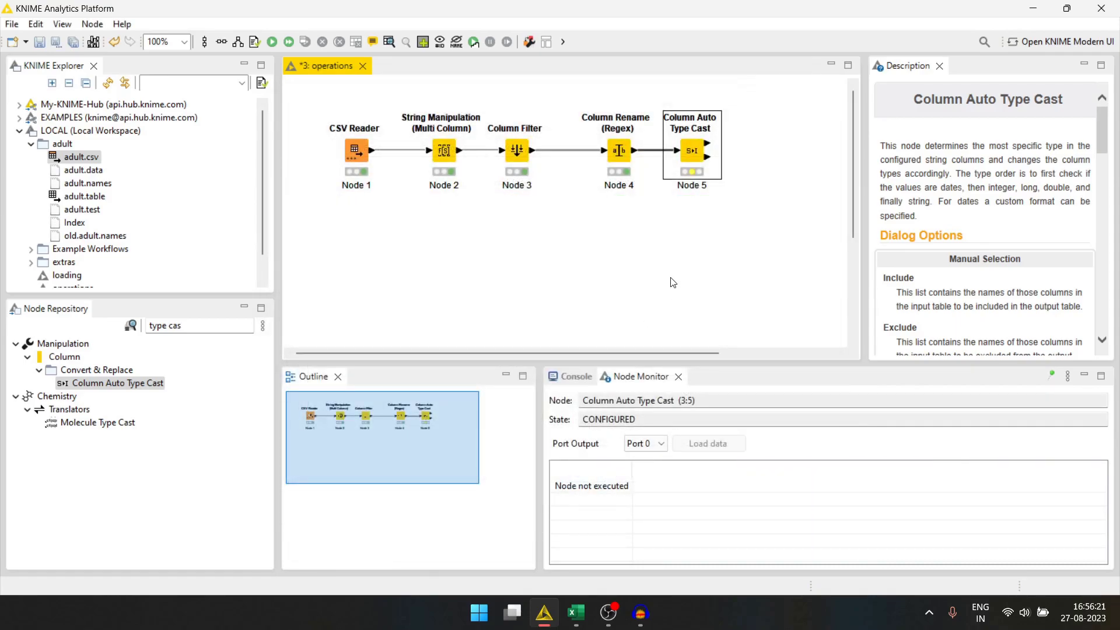
pyautogui.press('F7')
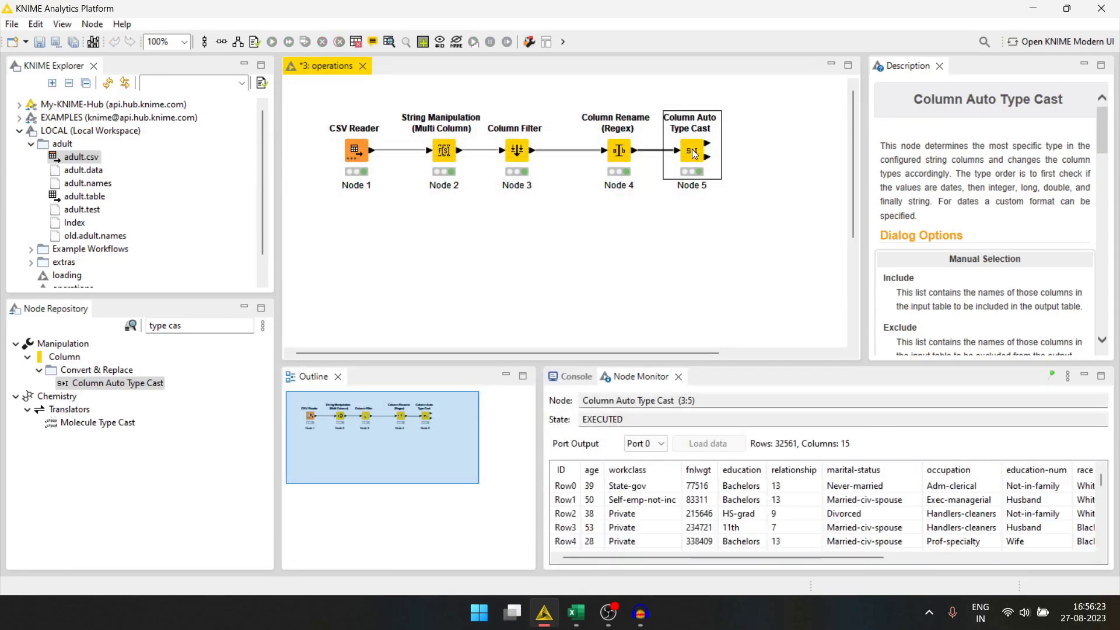
# Open Node 5's type-casted output table and scroll through its integer age, fnlwgt and hours columns.
pyautogui.rightClick(694, 153)
pyautogui.click(758, 489)
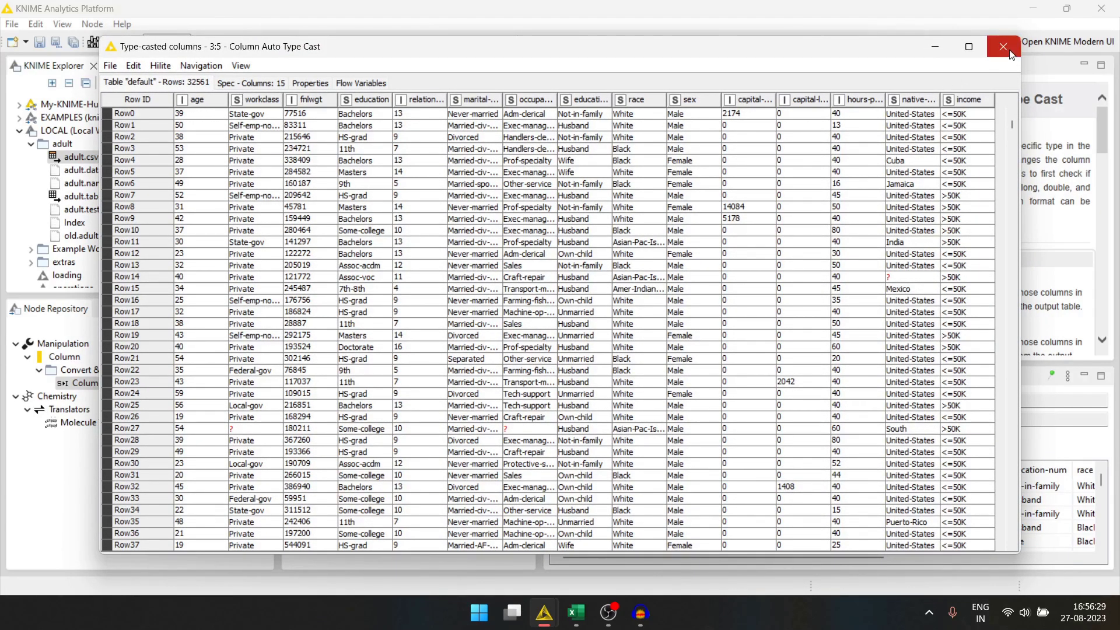
pyautogui.scroll(-2, 671, 341)
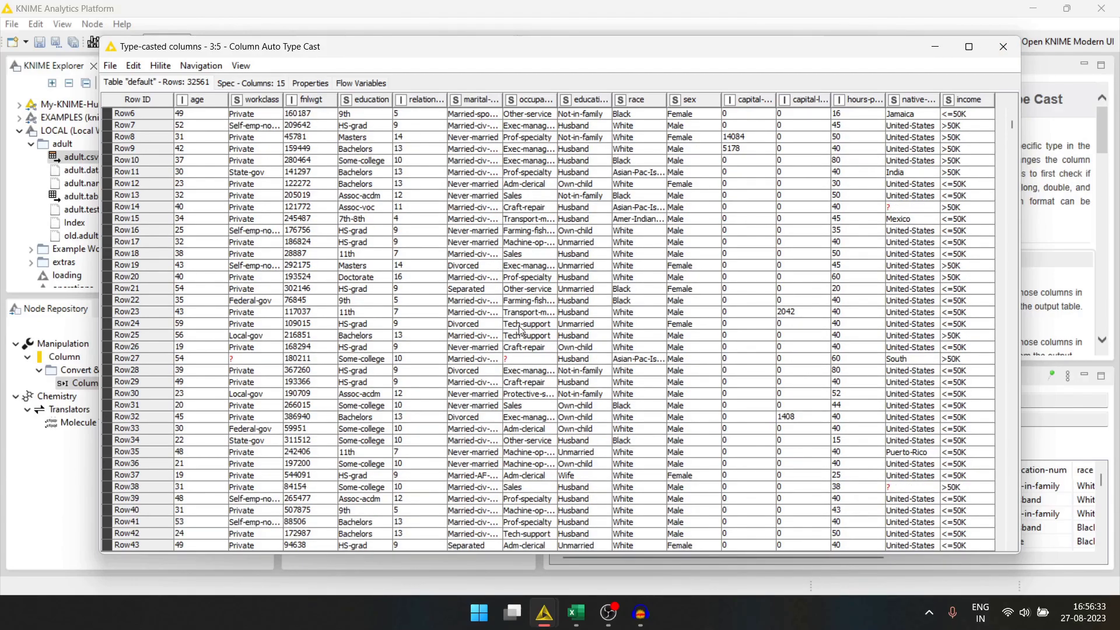
pyautogui.scroll(2, 516, 363)
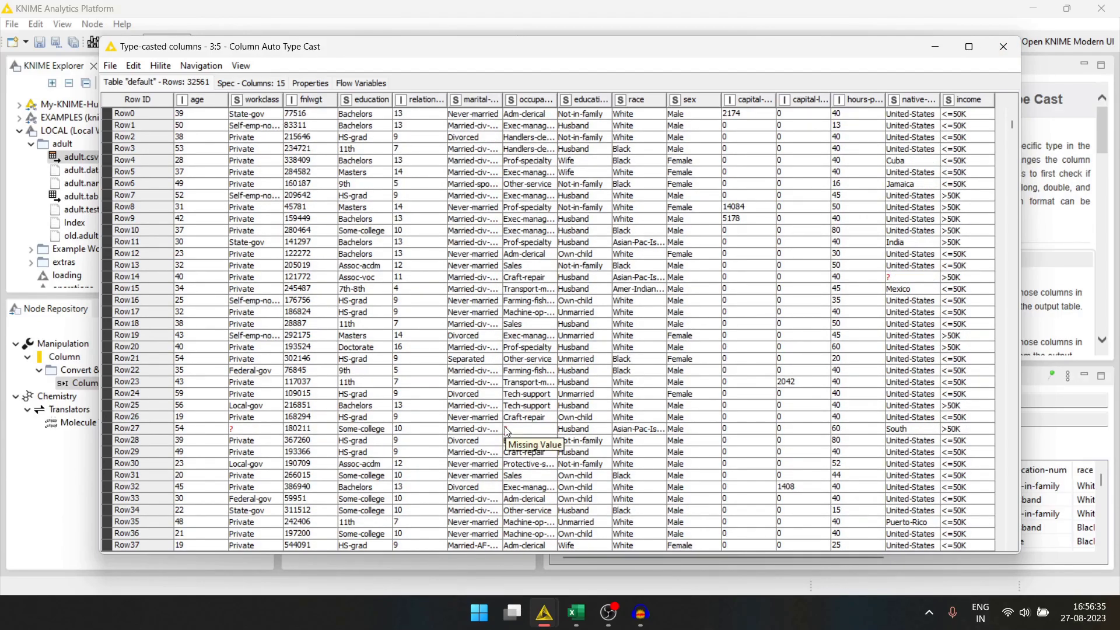
# Close the table and move the Column Rename and Auto Type Cast nodes left.
pyautogui.click(1002, 46)
pyautogui.moveTo(733, 231); pyautogui.dragTo(592, 152)
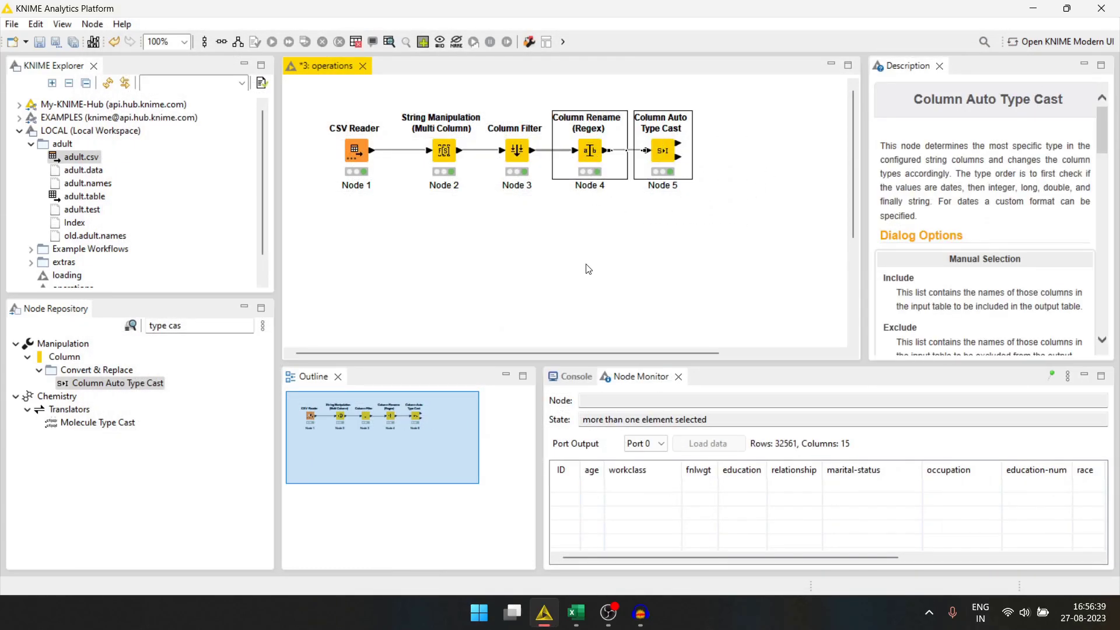
pyautogui.click(587, 268)
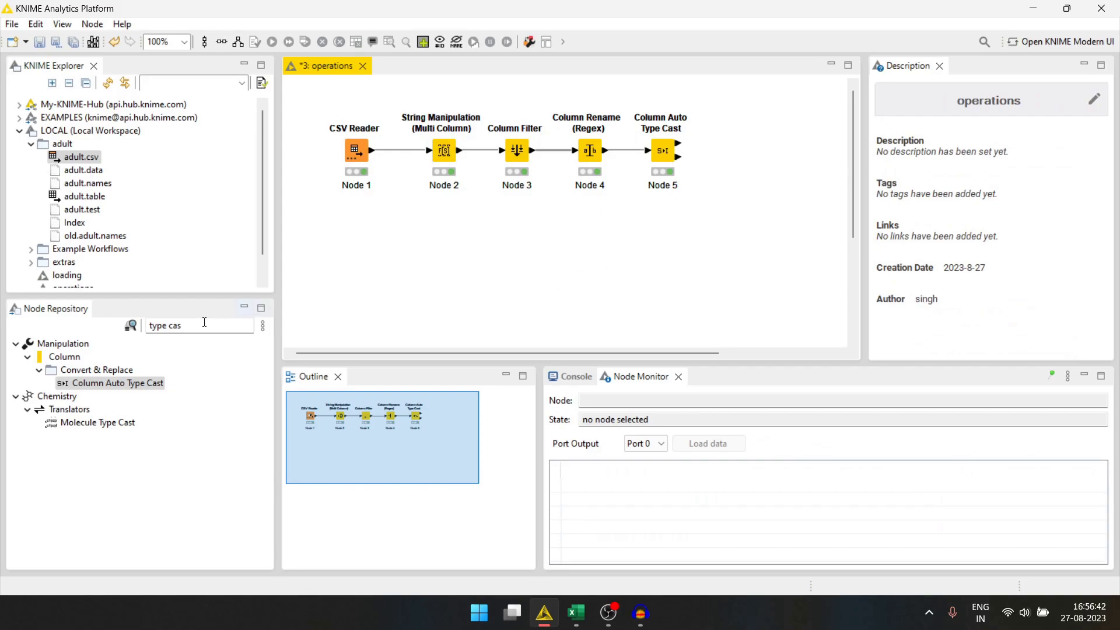
# Add a Row Filter node found via 'row fil' and connect Column Auto Type Cast to it.
pyautogui.click(133, 329)
pyautogui.write('row fil')
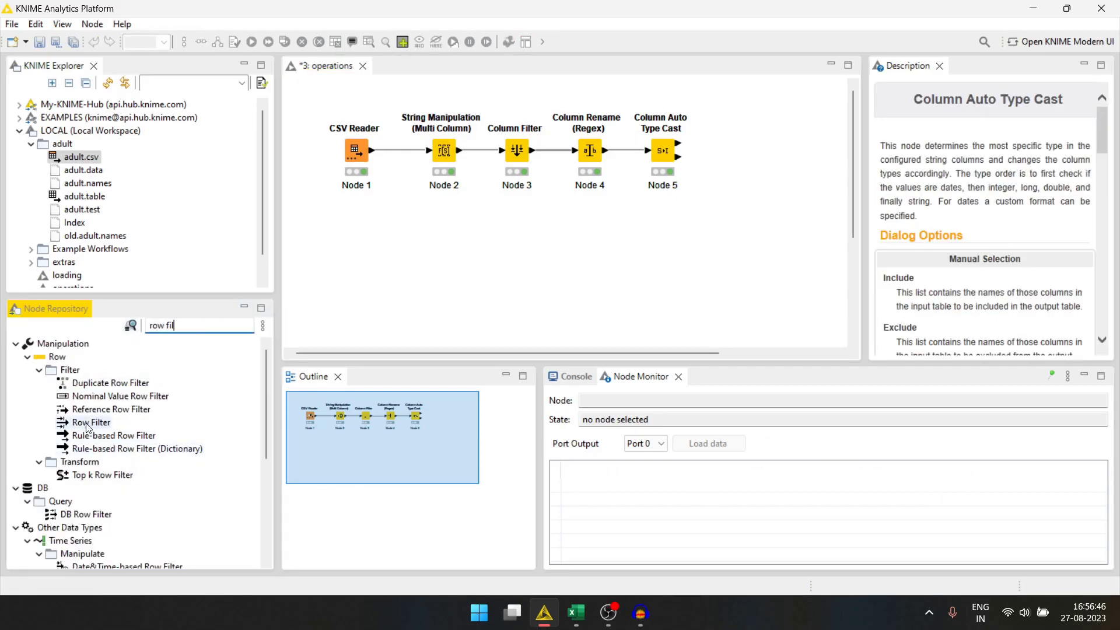
pyautogui.moveTo(91, 423); pyautogui.dragTo(754, 158)
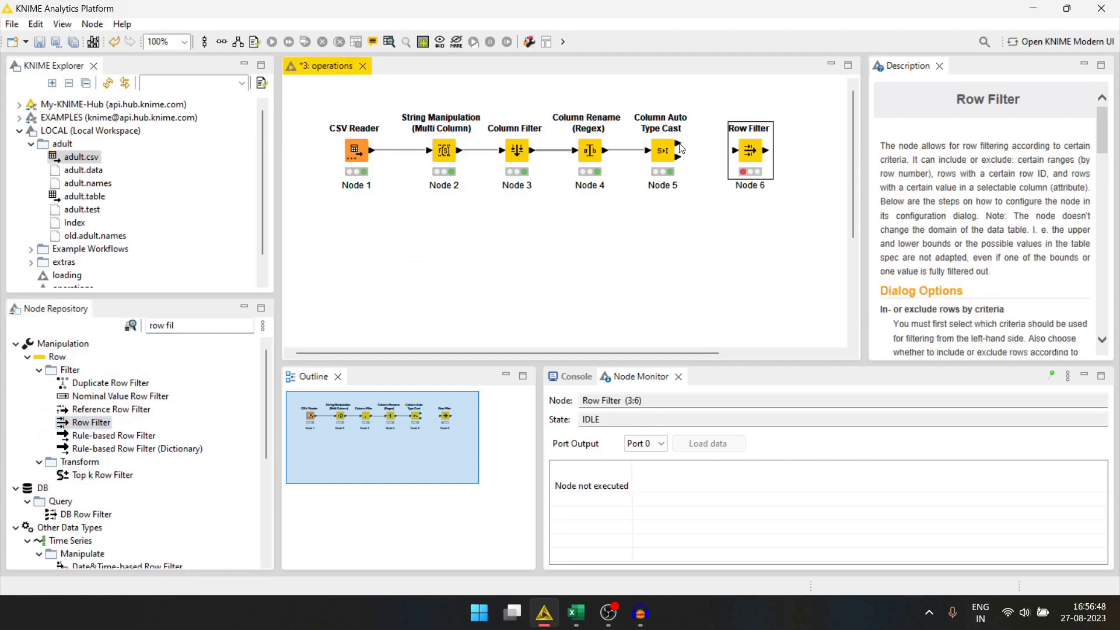
pyautogui.moveTo(678, 143); pyautogui.dragTo(740, 153)
# Configure the Row Filter to exclude rows where occupation has only missing values.
pyautogui.doubleClick(736, 152)
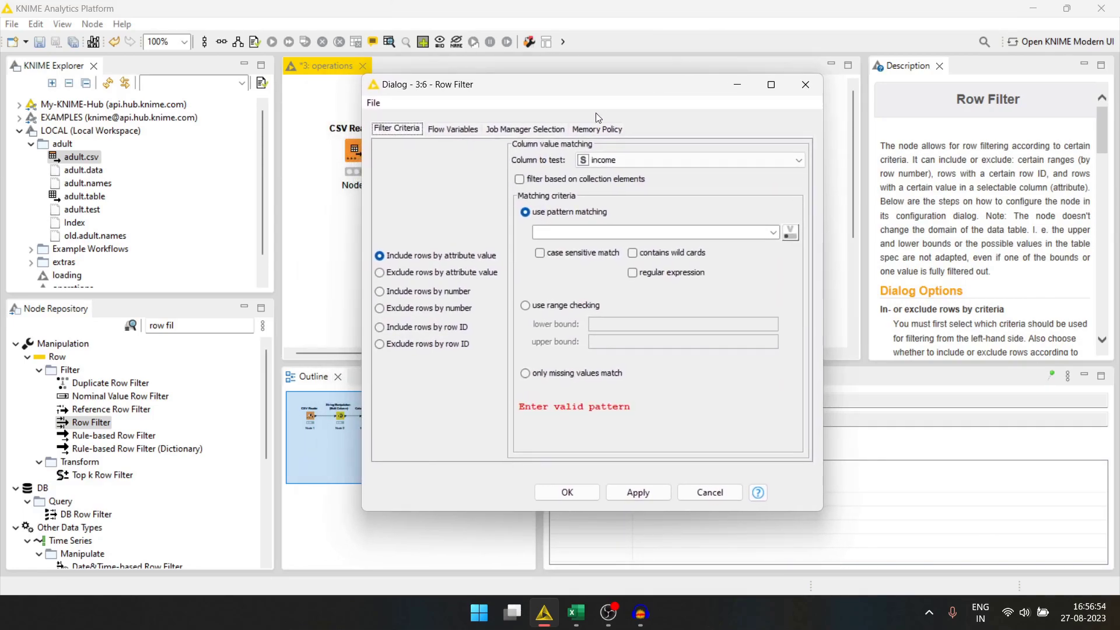
pyautogui.click(641, 158)
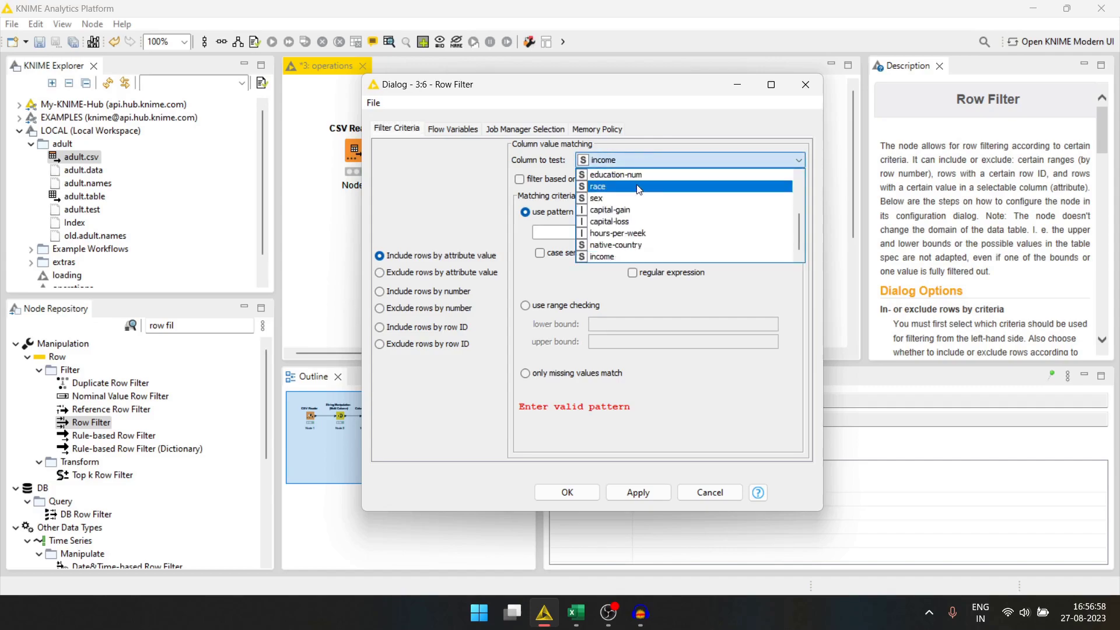
pyautogui.scroll(3, 620, 195)
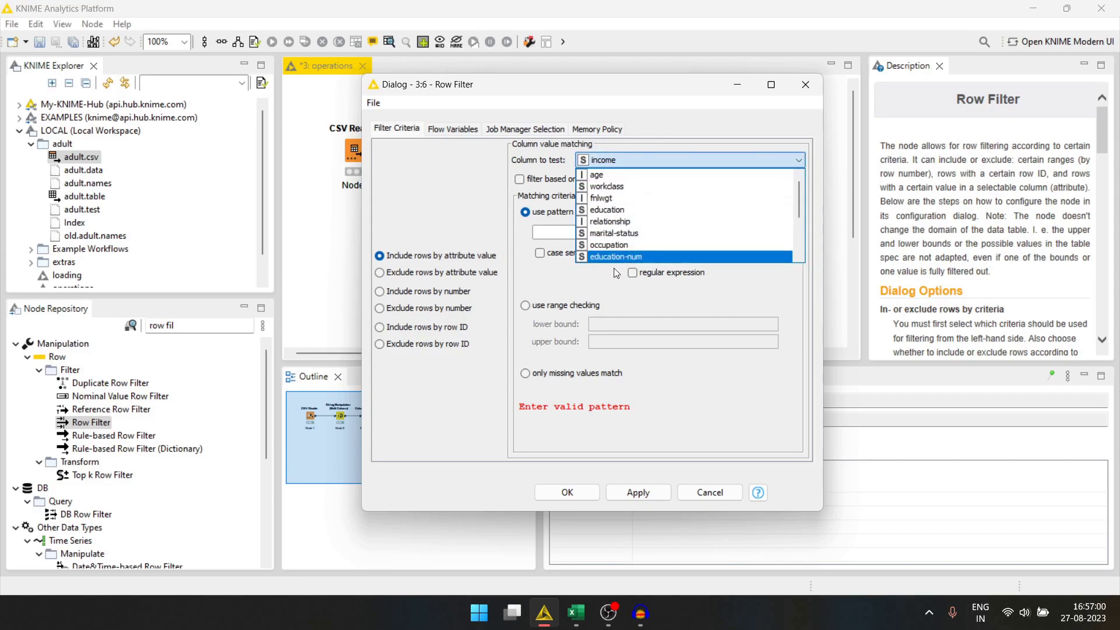
pyautogui.click(609, 245)
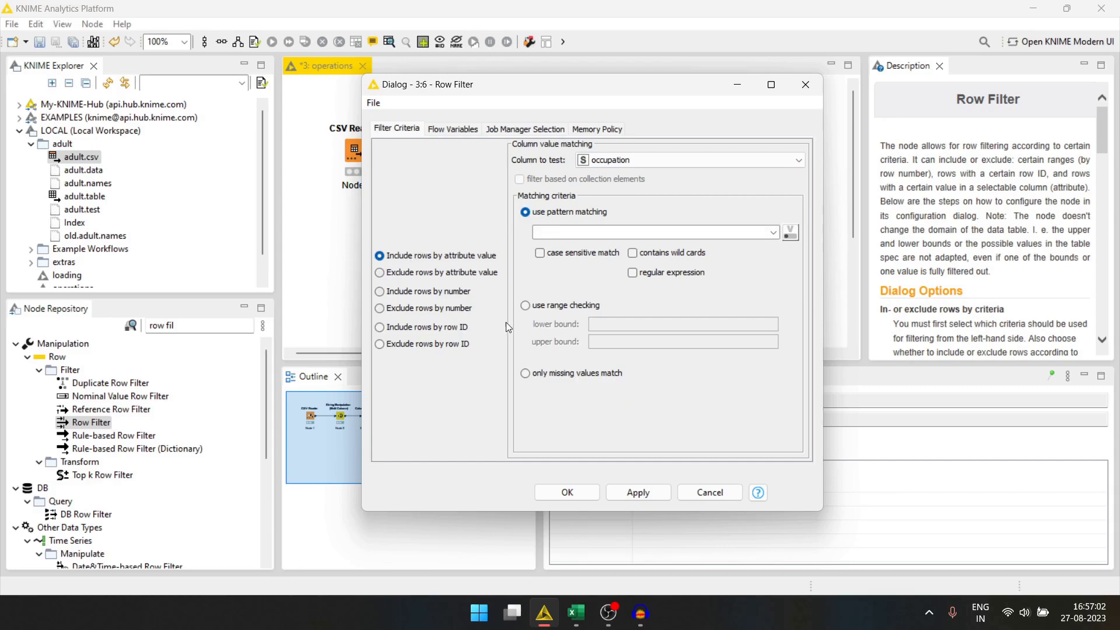
pyautogui.click(525, 376)
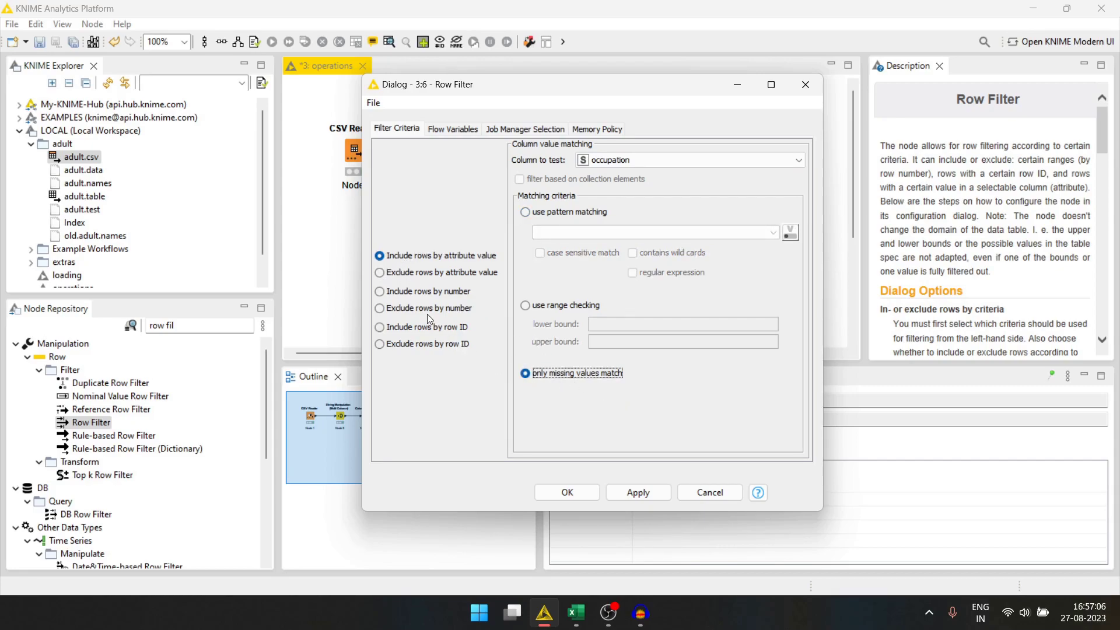
pyautogui.click(380, 274)
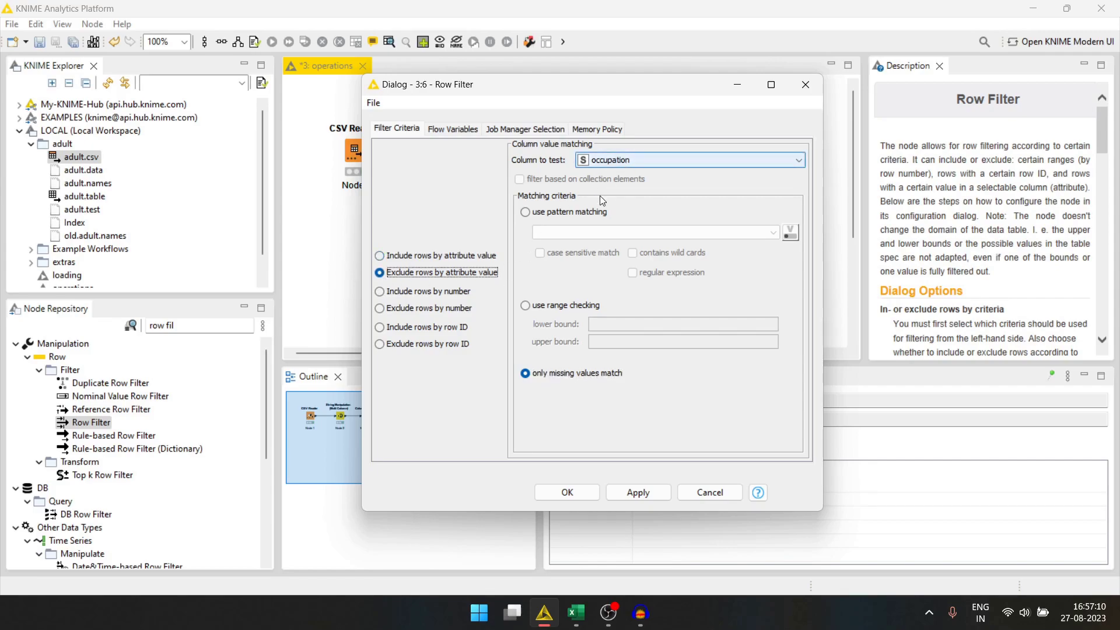
pyautogui.click(574, 494)
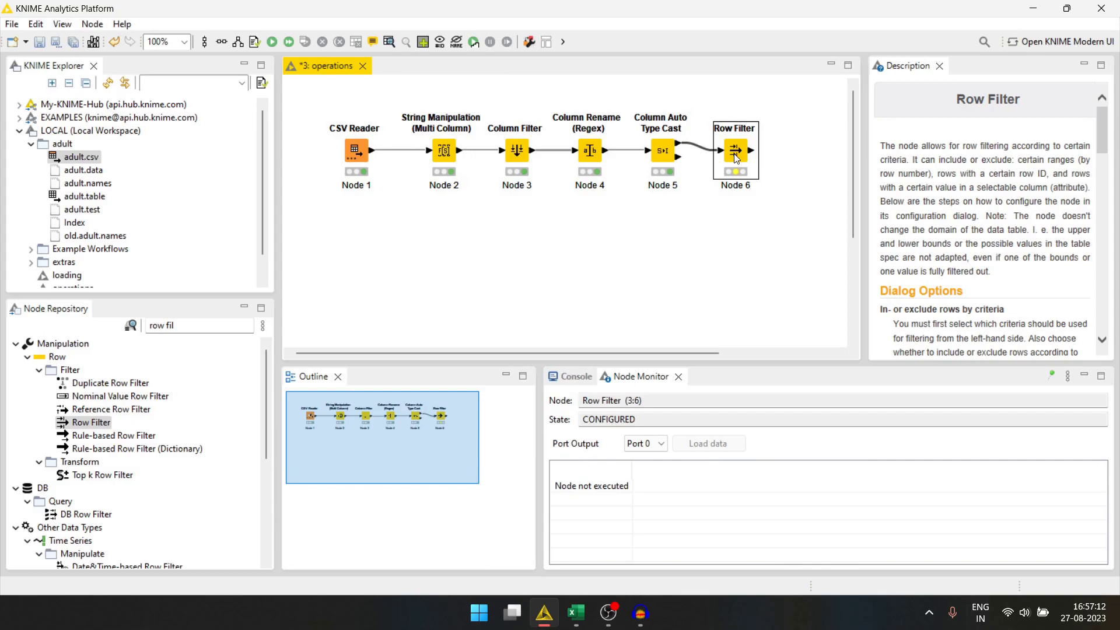
# Execute the Row Filter and review its 30718-row Filtered table, then close it.
pyautogui.press('F7')
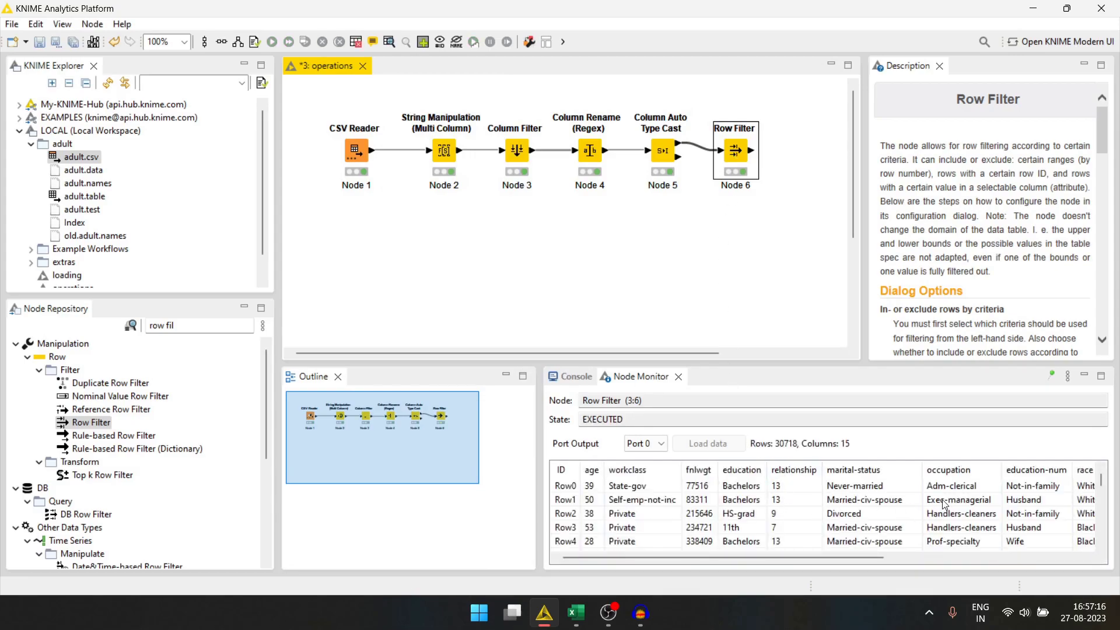
pyautogui.rightClick(736, 153)
pyautogui.click(768, 490)
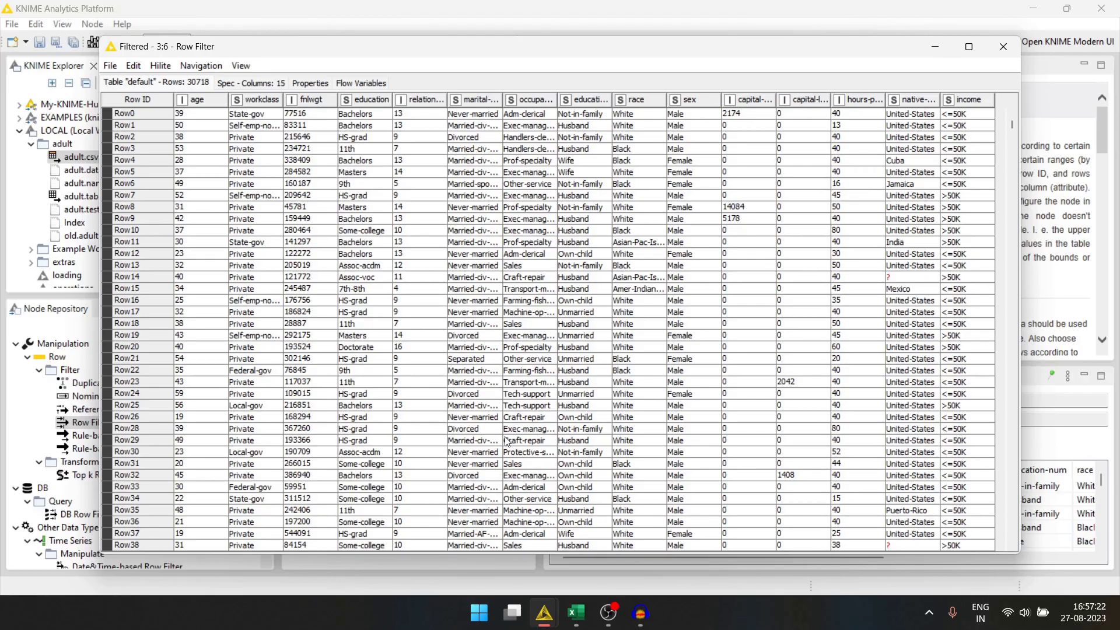
pyautogui.scroll(-10, 506, 442)
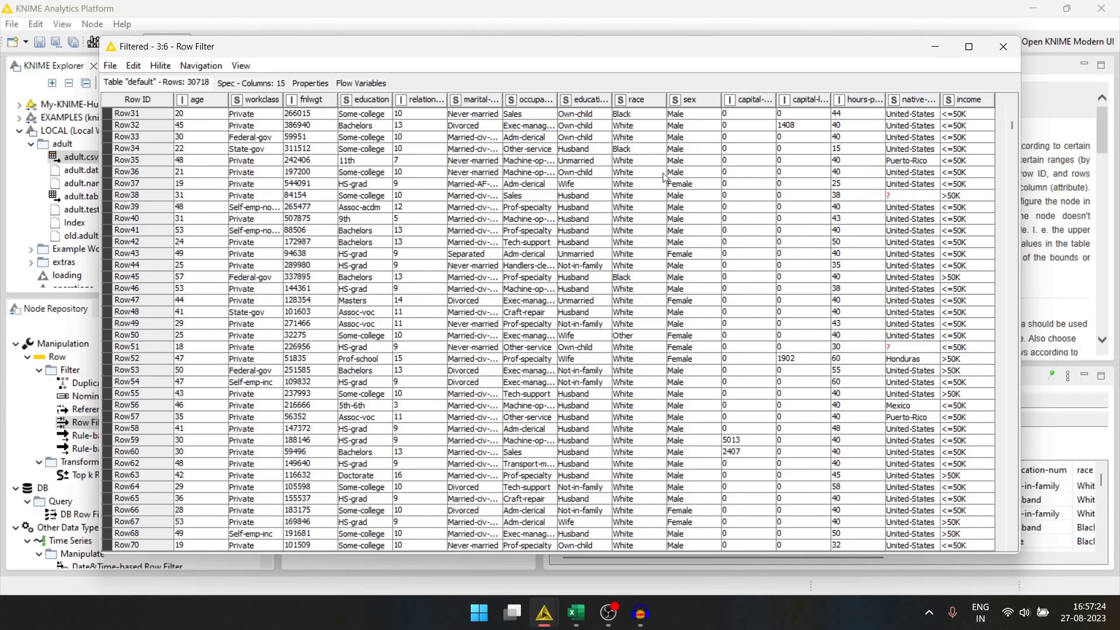
pyautogui.click(1003, 47)
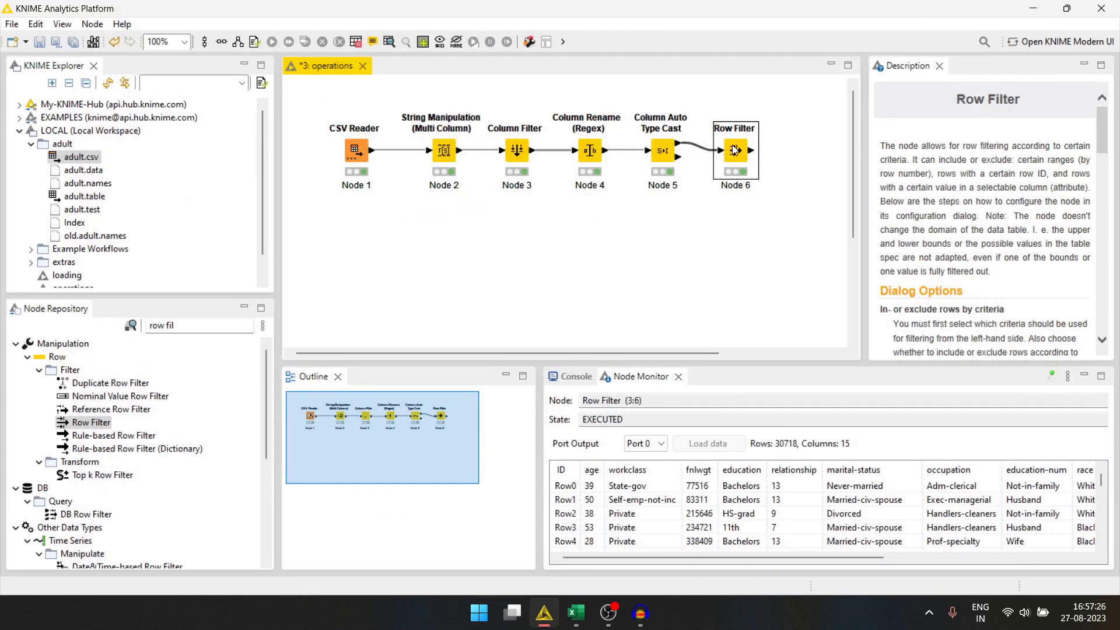
# Reconfigure the Row Filter to include occupation rows matching 'handlers*' with wildcards enabled.
pyautogui.doubleClick(735, 150)
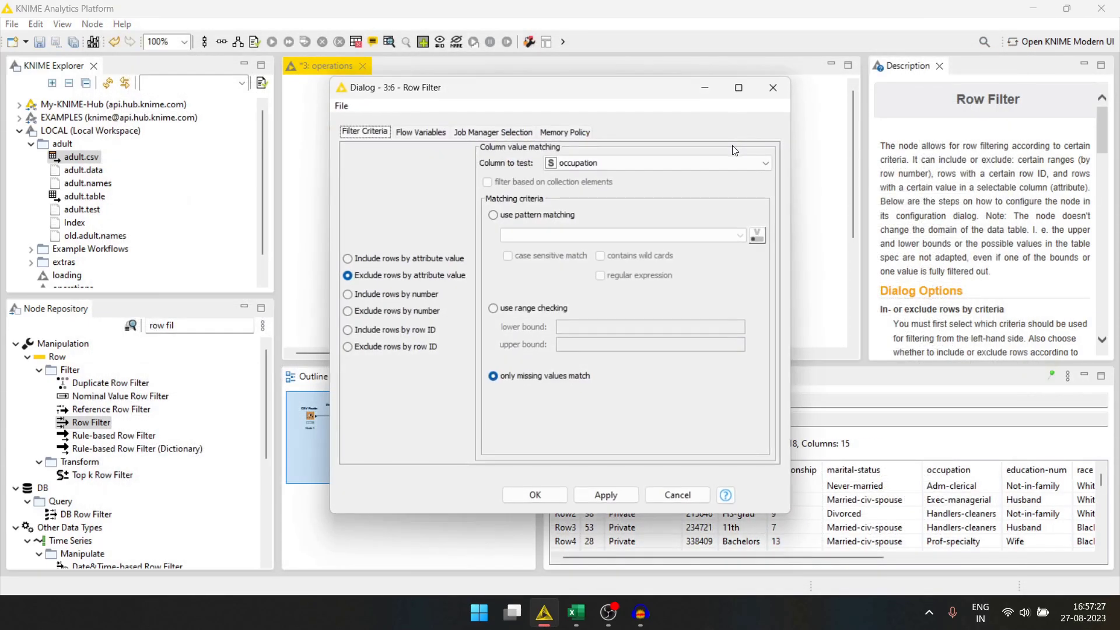
pyautogui.click(347, 275)
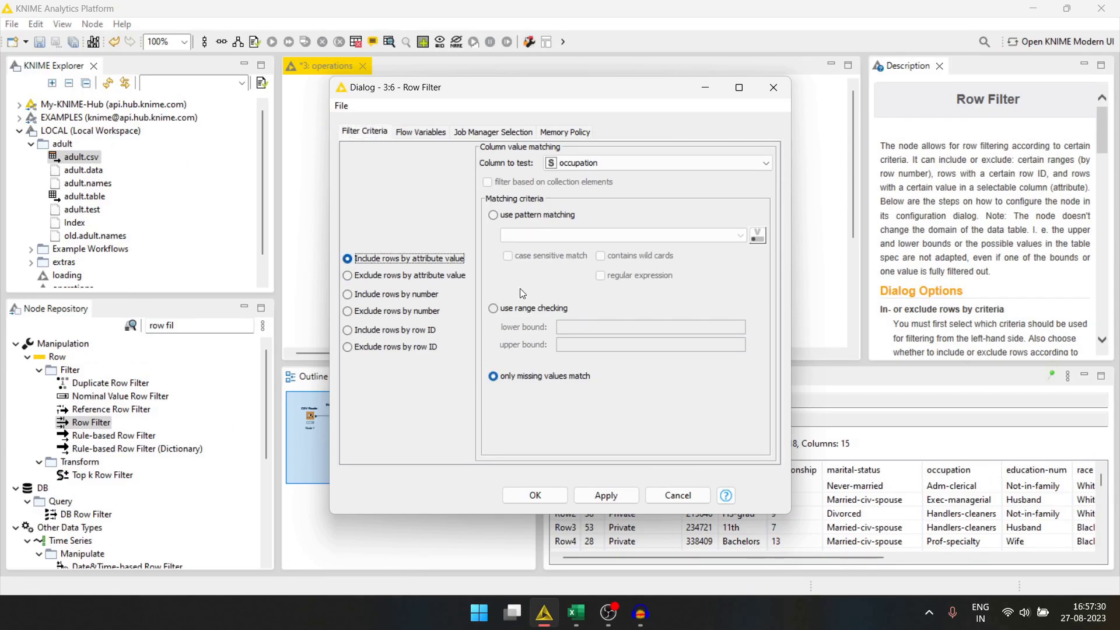
pyautogui.click(493, 215)
pyautogui.click(546, 237)
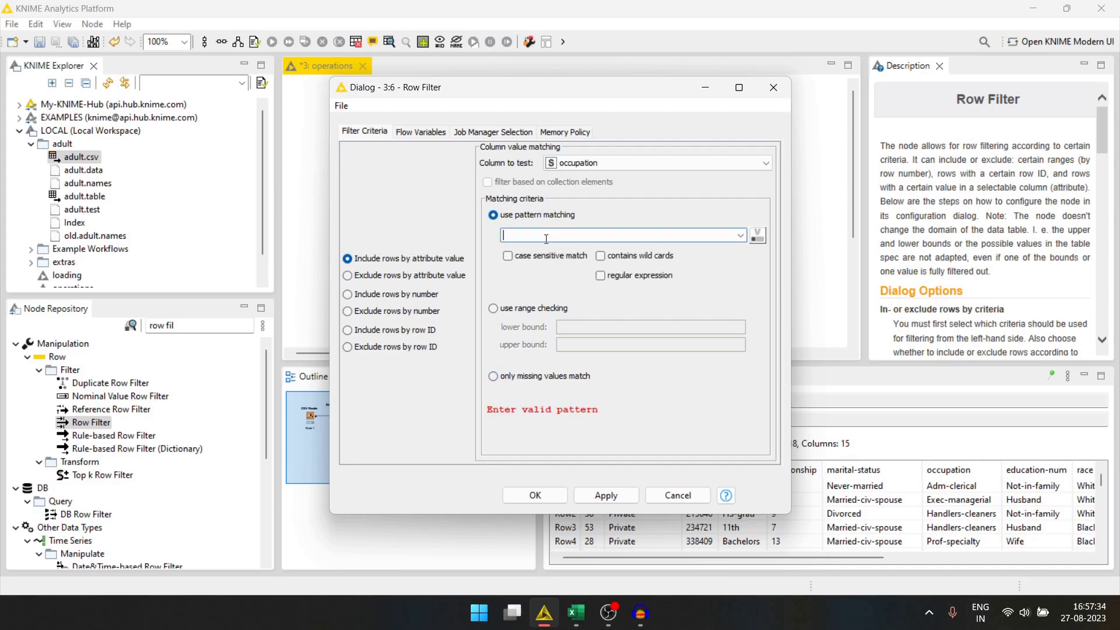
pyautogui.write('han')
pyautogui.write('dfl')
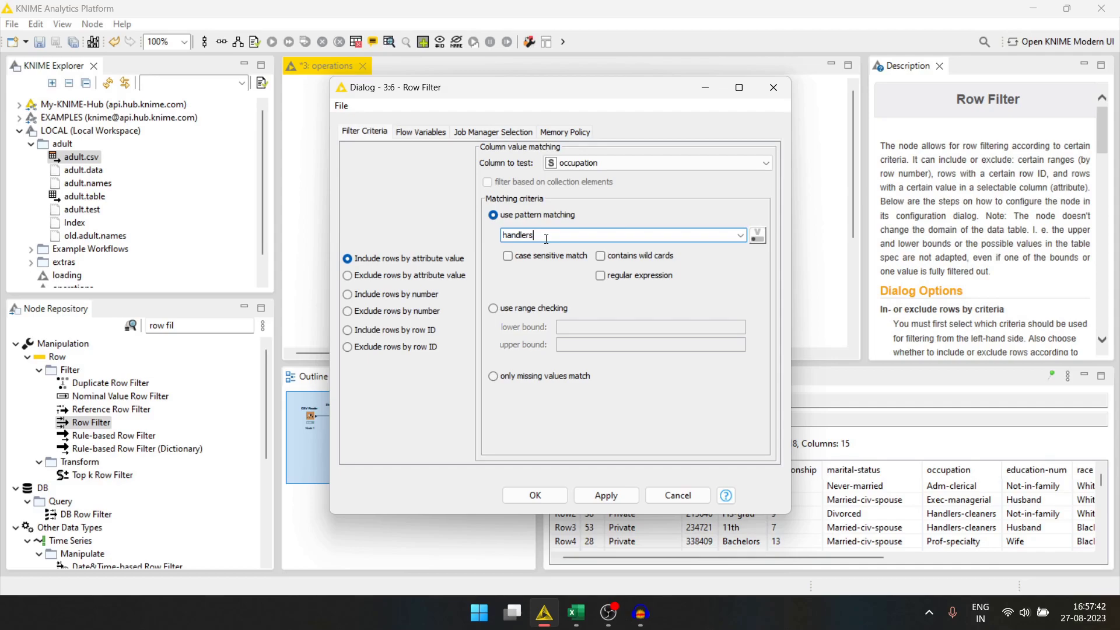
pyautogui.click(599, 257)
pyautogui.click(579, 236)
pyautogui.click(528, 494)
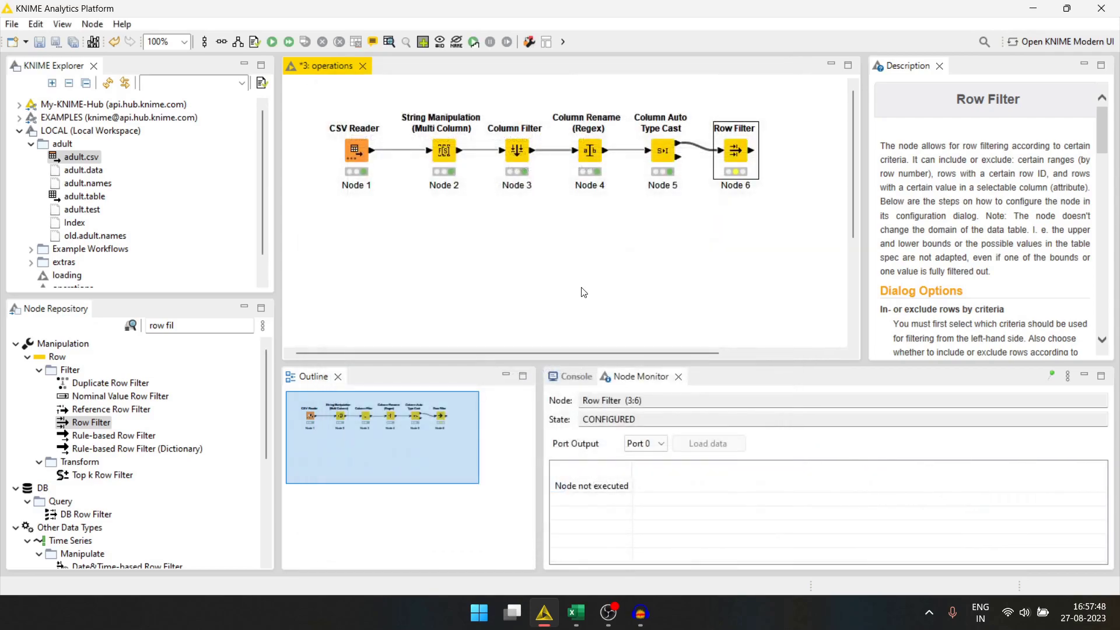
# Rerun the filter, check the 1370 Handlers-cleaners rows, and select Column Auto Type Cast.
pyautogui.press('F7')
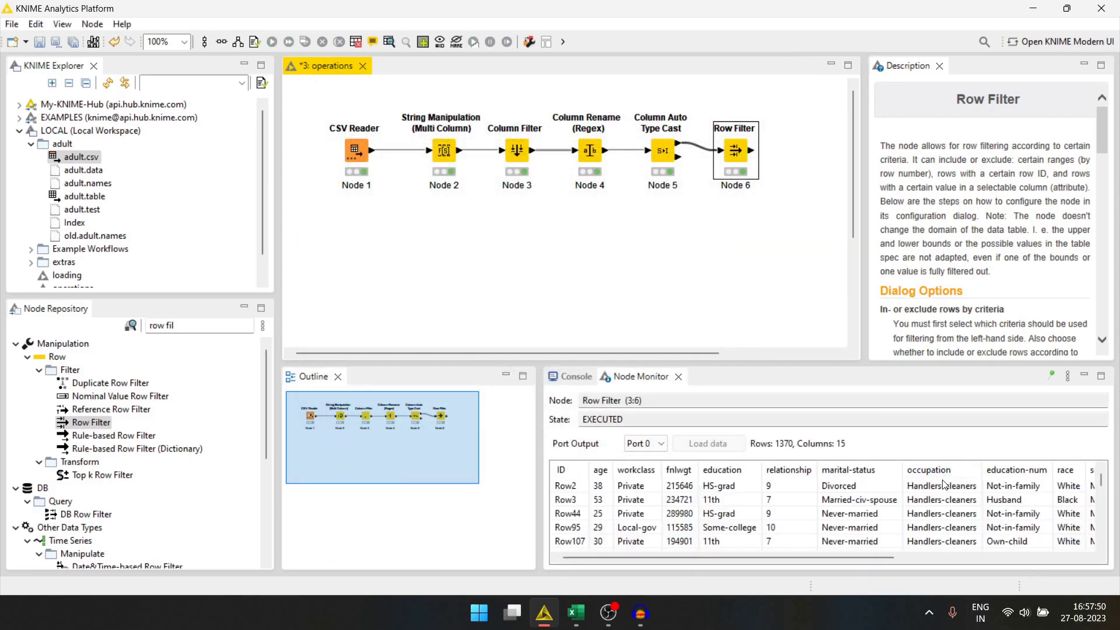
pyautogui.rightClick(725, 159)
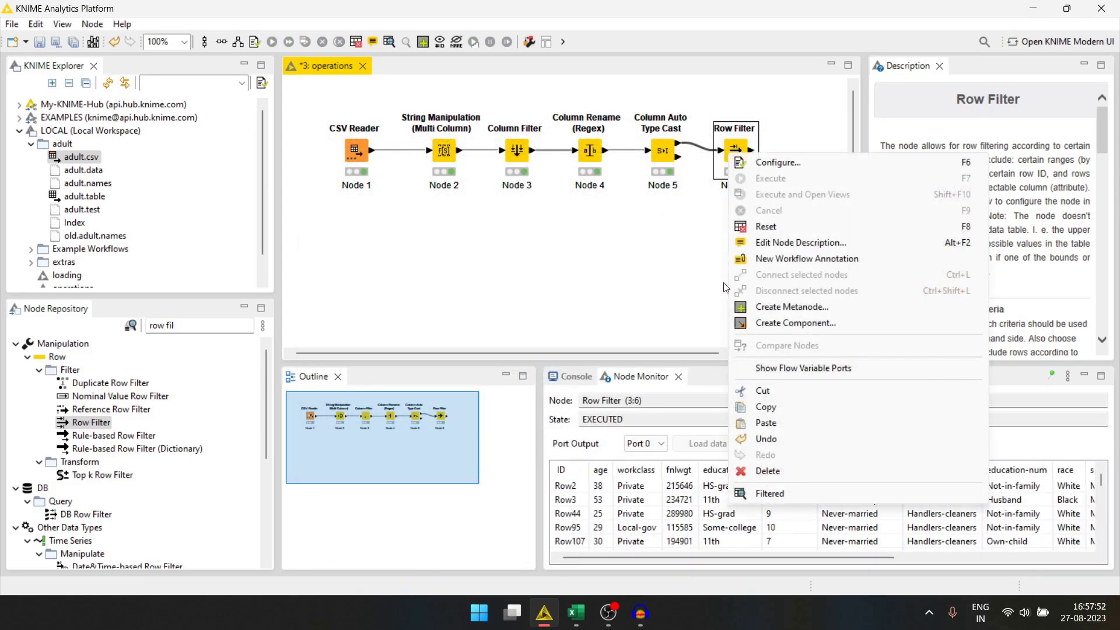
pyautogui.click(758, 493)
pyautogui.scroll(-3, 605, 242)
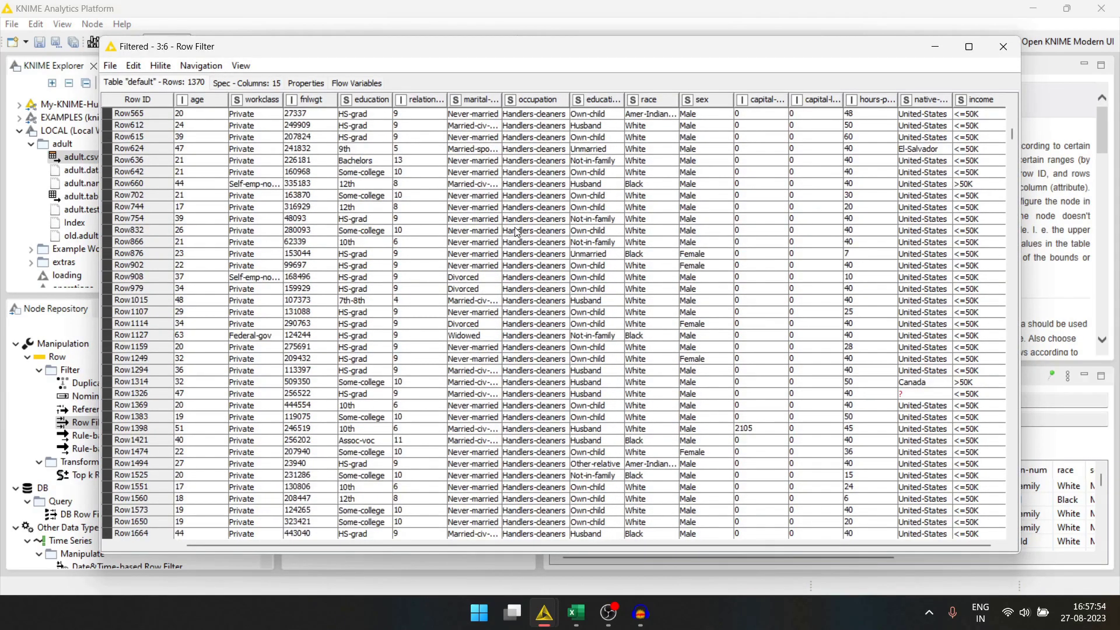
pyautogui.scroll(3, 605, 242)
pyautogui.click(1055, 13)
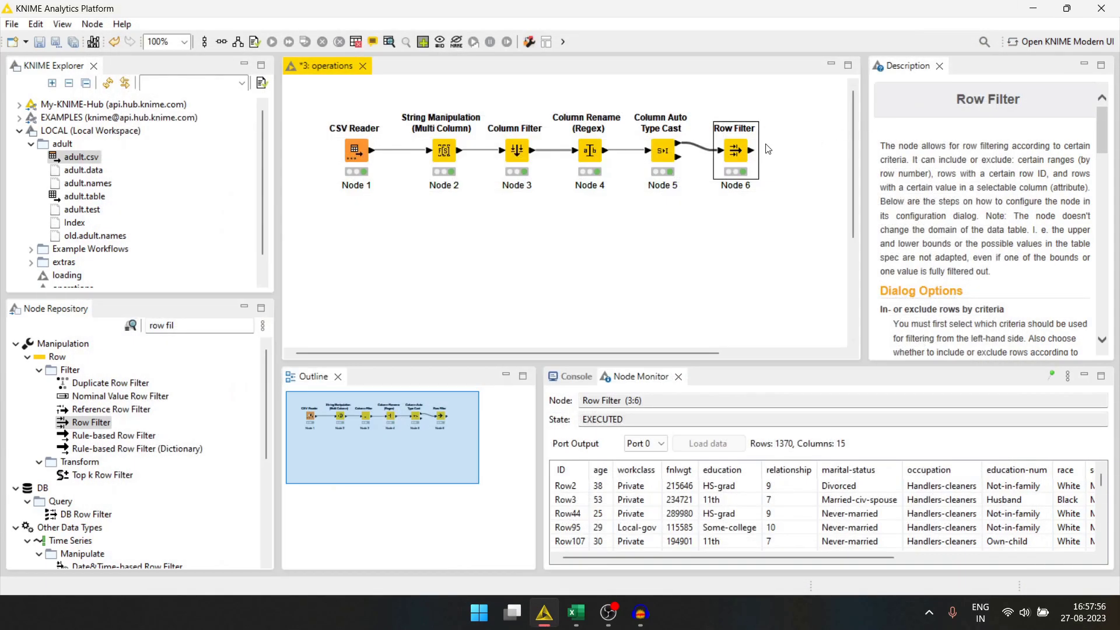
pyautogui.click(662, 153)
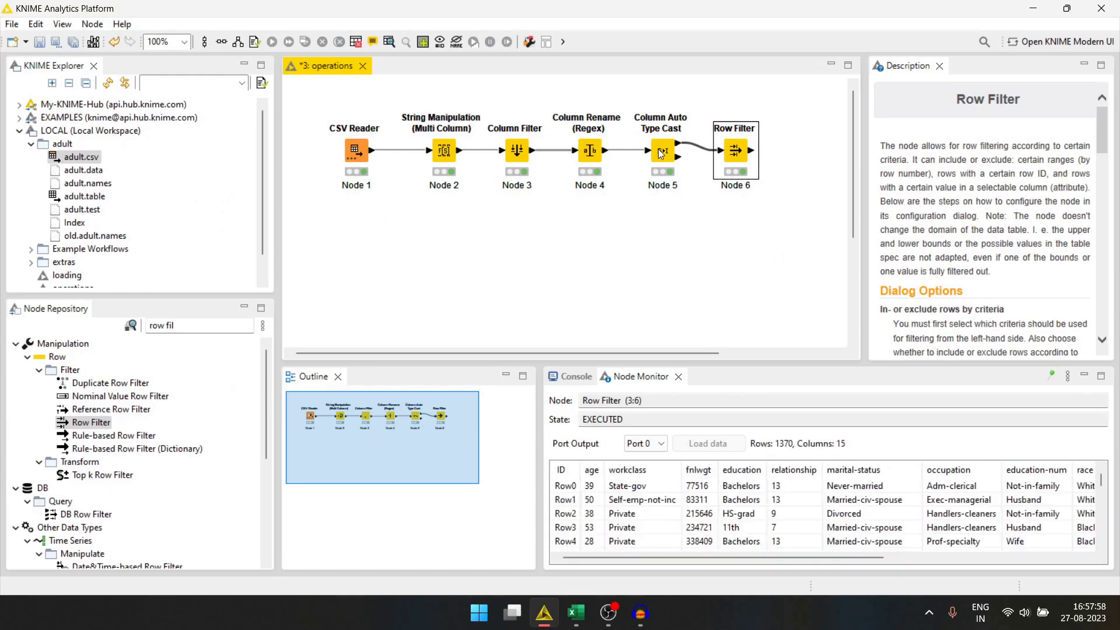
pyautogui.doubleClick(91, 422)
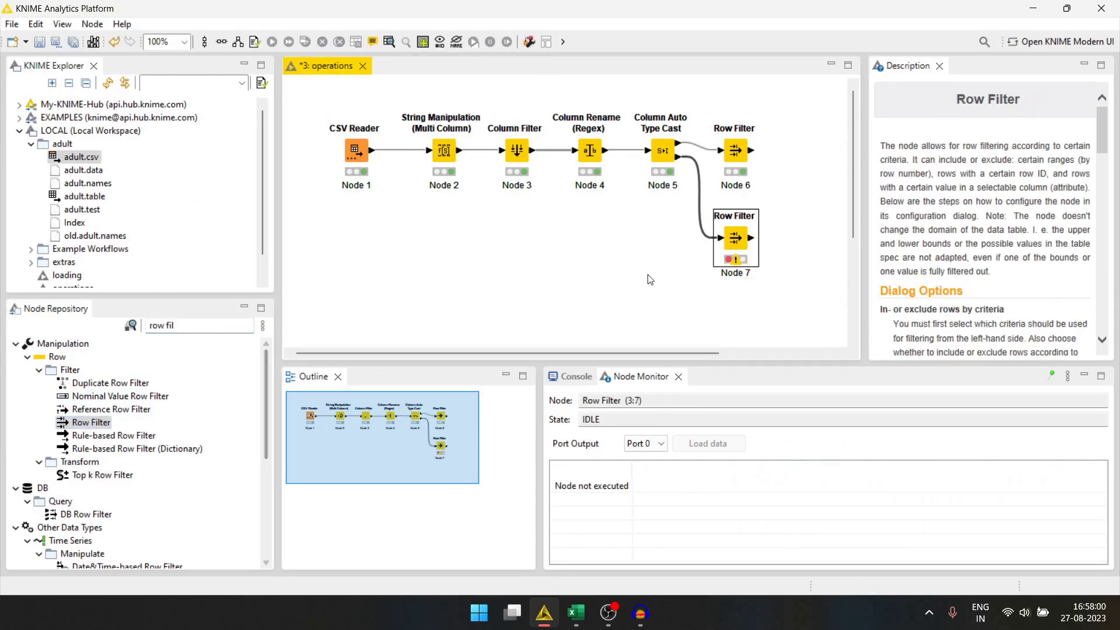
pyautogui.doubleClick(735, 238)
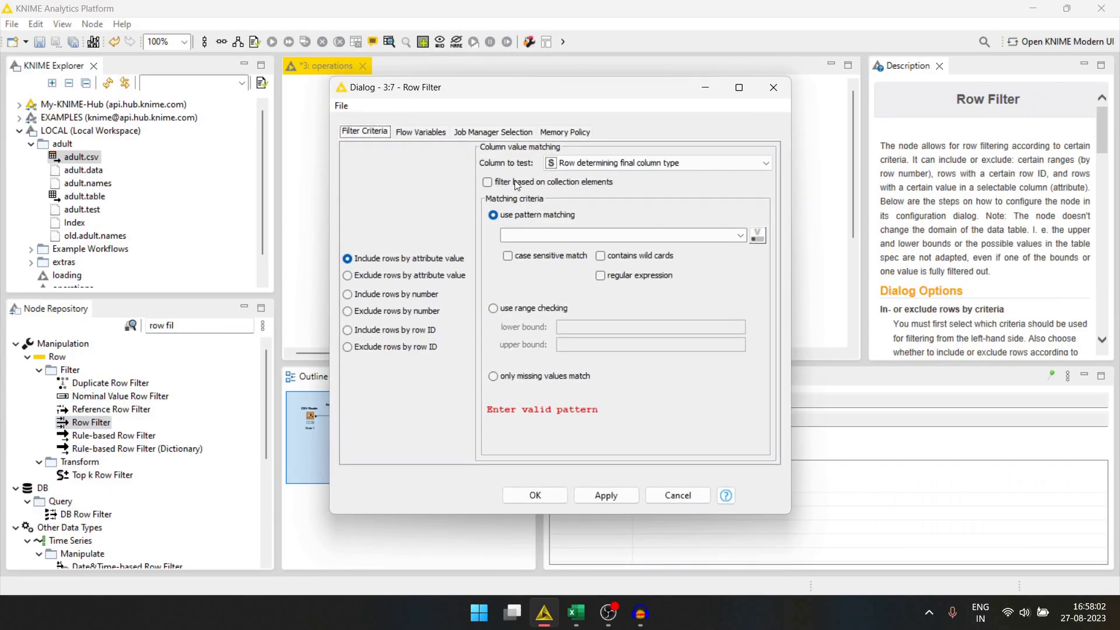
pyautogui.click(765, 163)
pyautogui.click(773, 87)
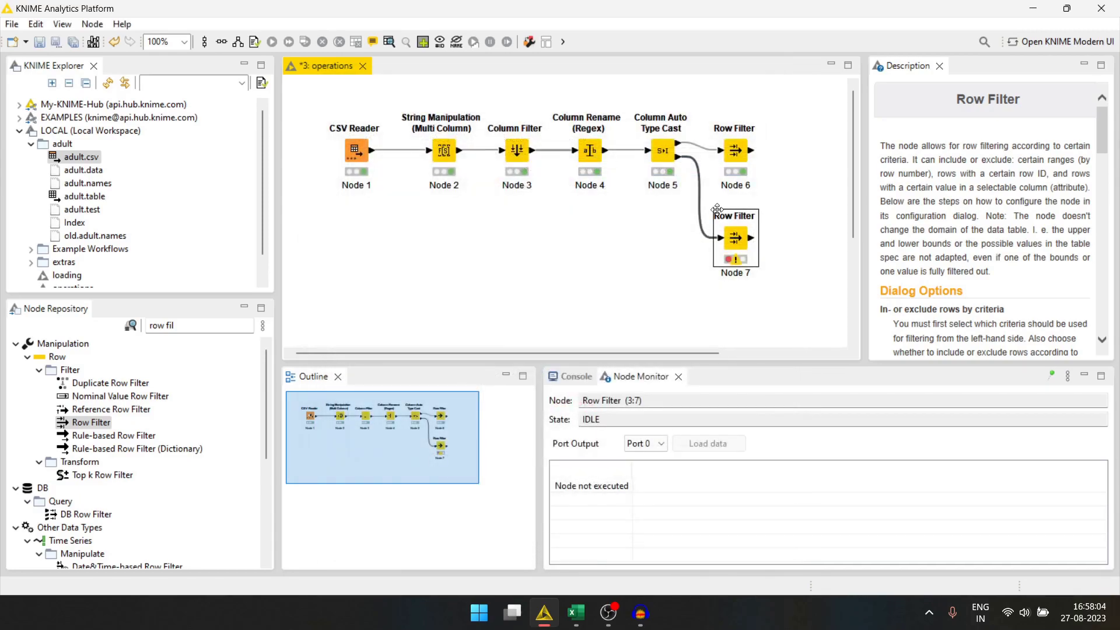
pyautogui.click(695, 242)
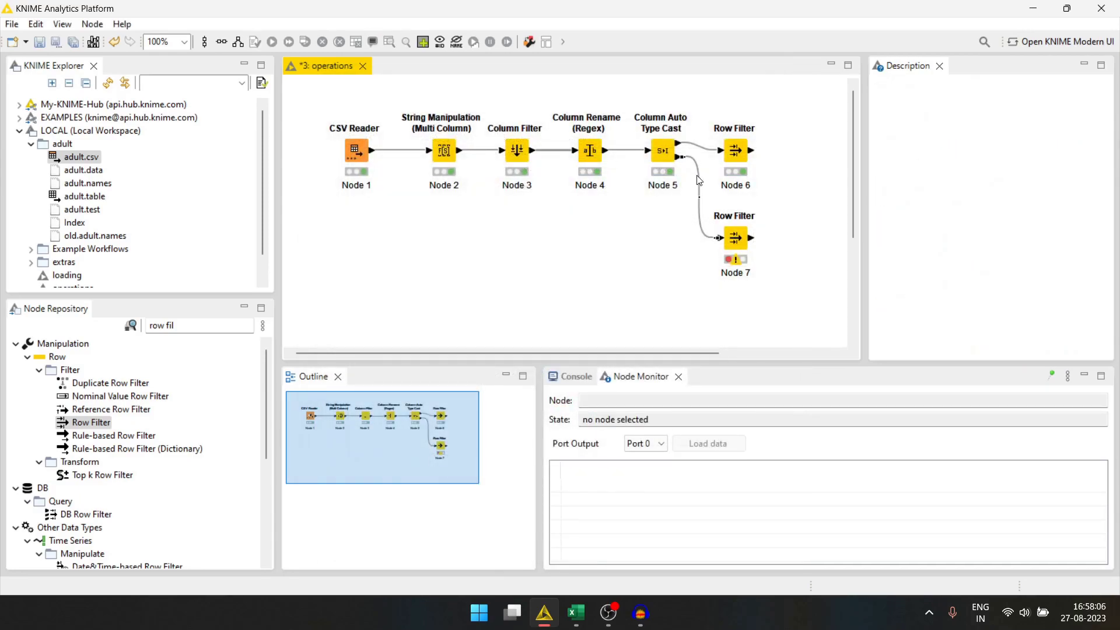
pyautogui.click(680, 157)
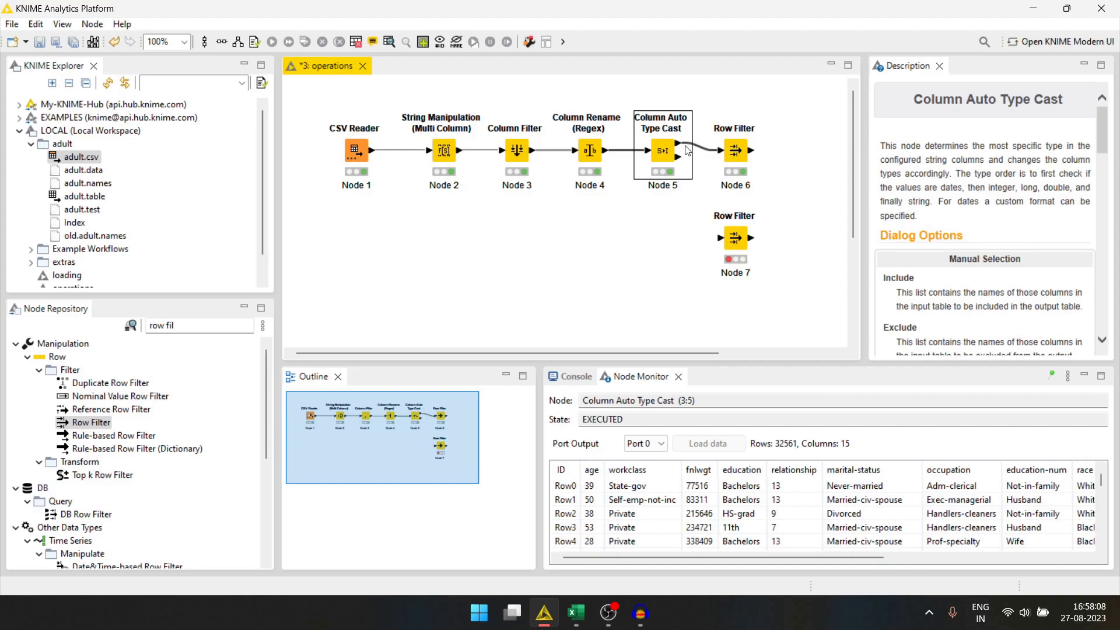
pyautogui.moveTo(677, 148); pyautogui.dragTo(733, 234)
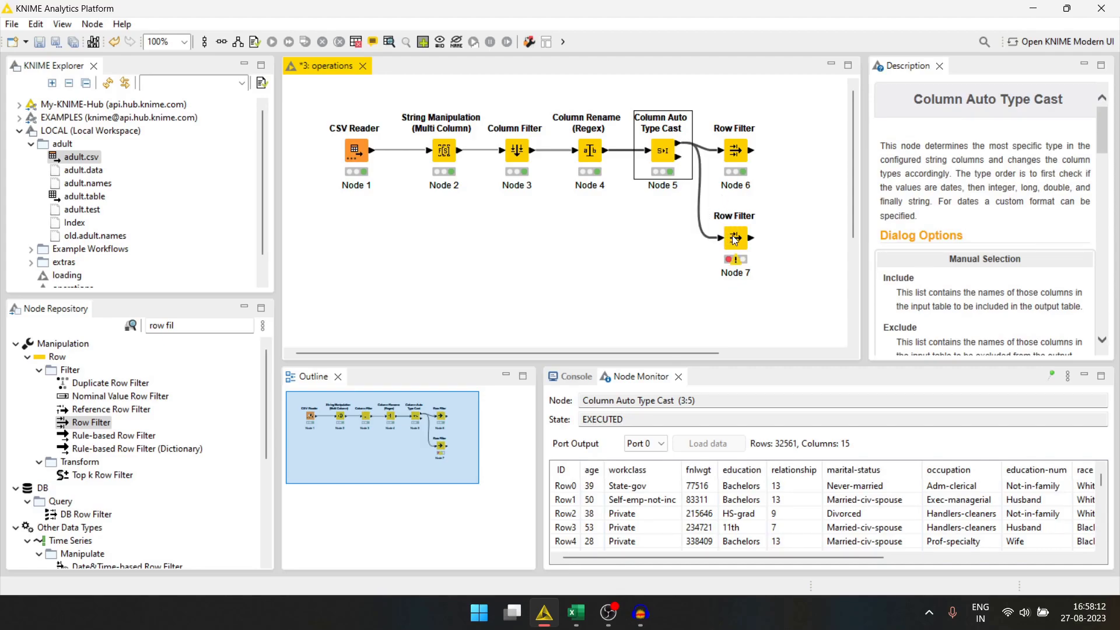
pyautogui.click(735, 238)
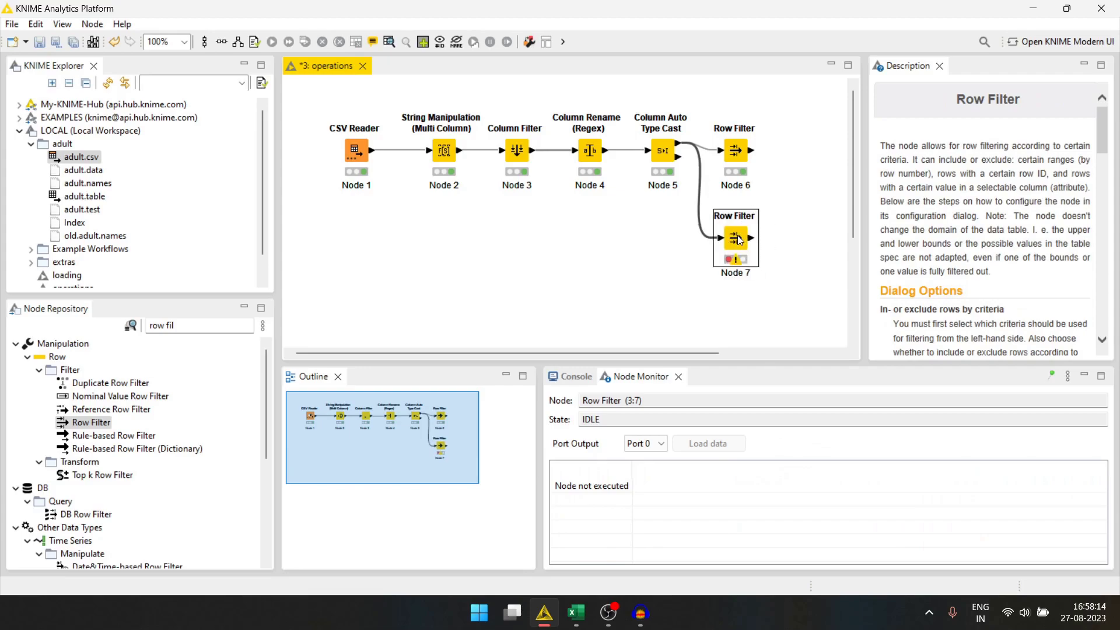
# Set the new Row Filter to keep rows with age in the range 20 to 25.
pyautogui.doubleClick(736, 240)
pyautogui.click(580, 163)
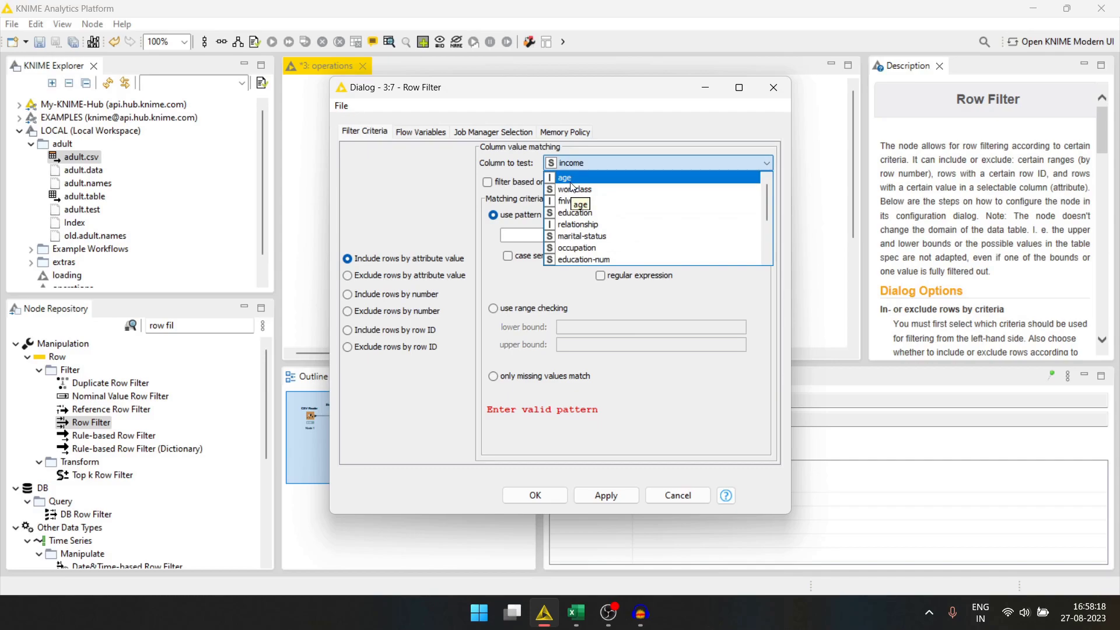
pyautogui.click(570, 182)
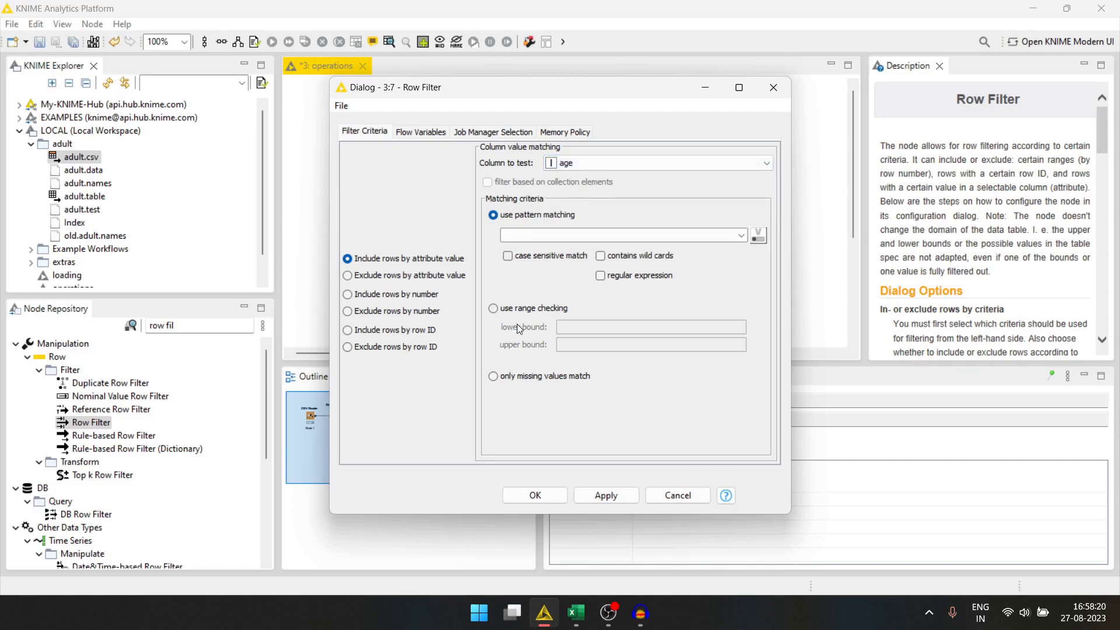
pyautogui.click(495, 310)
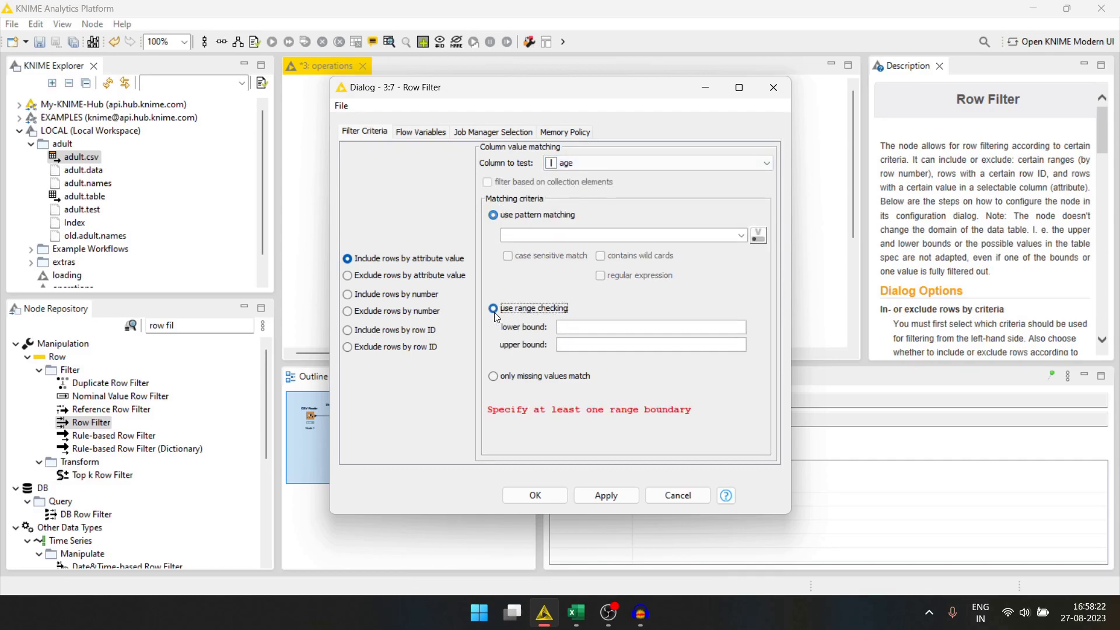
pyautogui.click(582, 328)
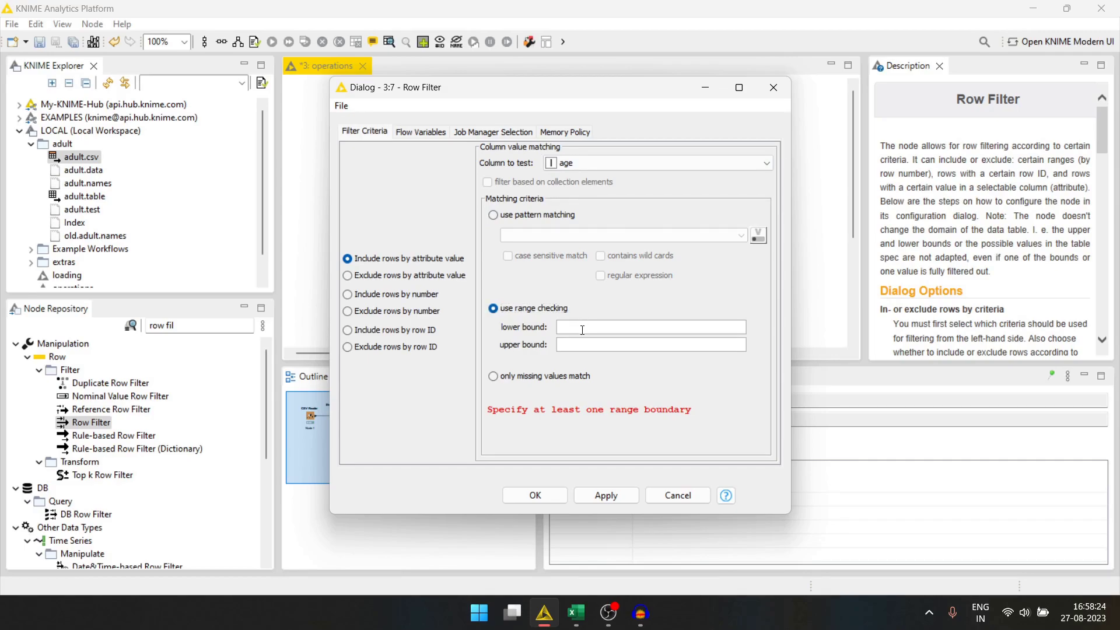
pyautogui.write('20')
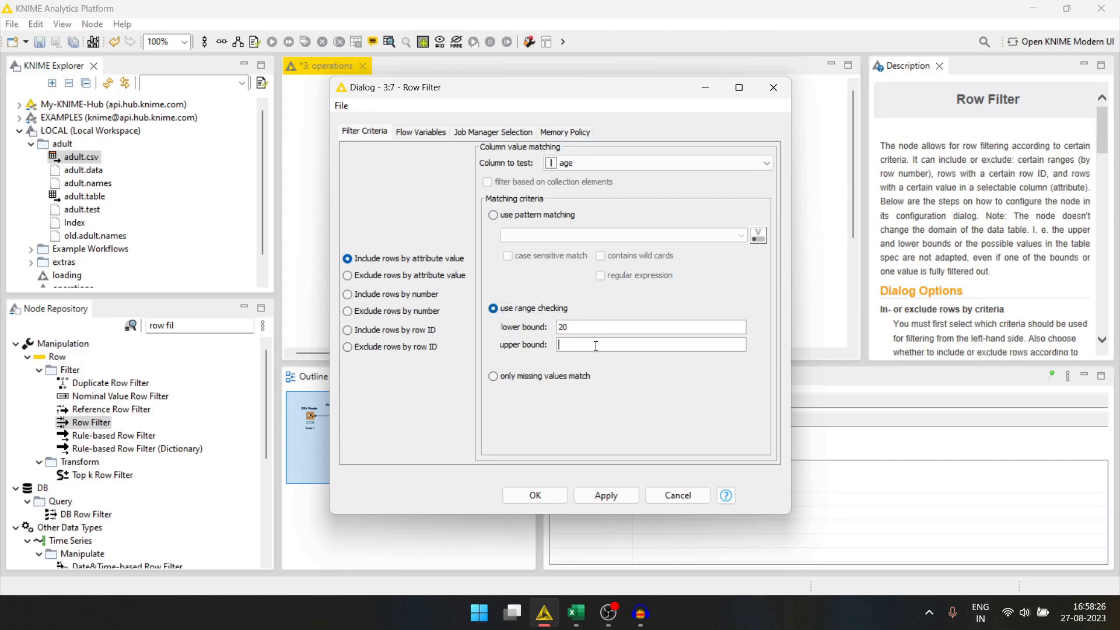
pyautogui.click(595, 345)
pyautogui.write('25')
pyautogui.click(535, 495)
# Execute Node 7, check its 4754-row Filtered table, and reopen its settings.
pyautogui.press('F7')
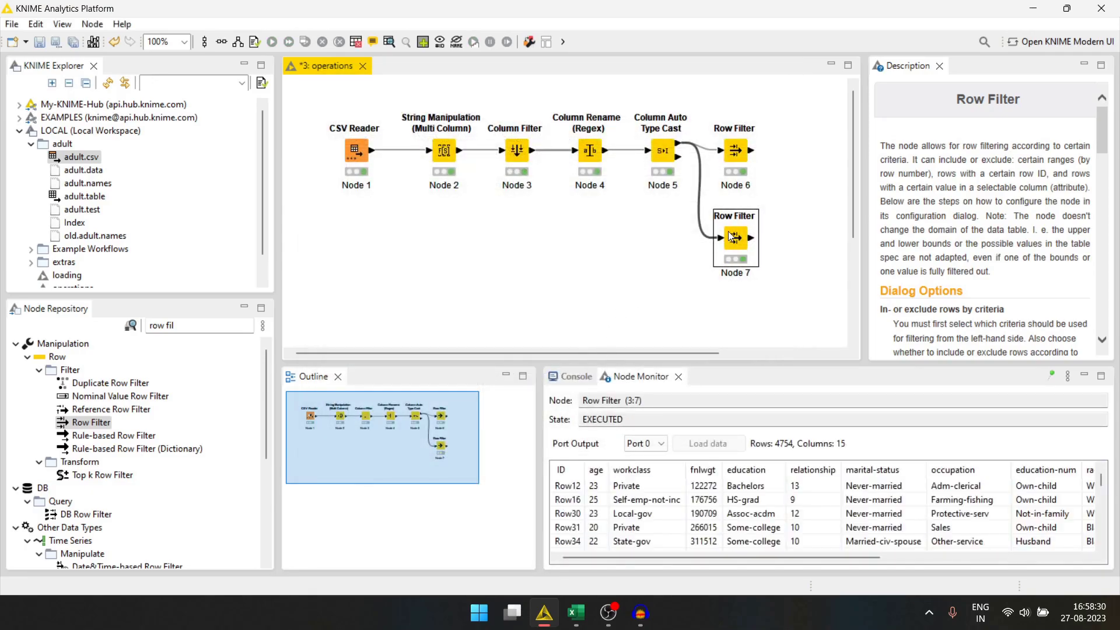
pyautogui.rightClick(738, 235)
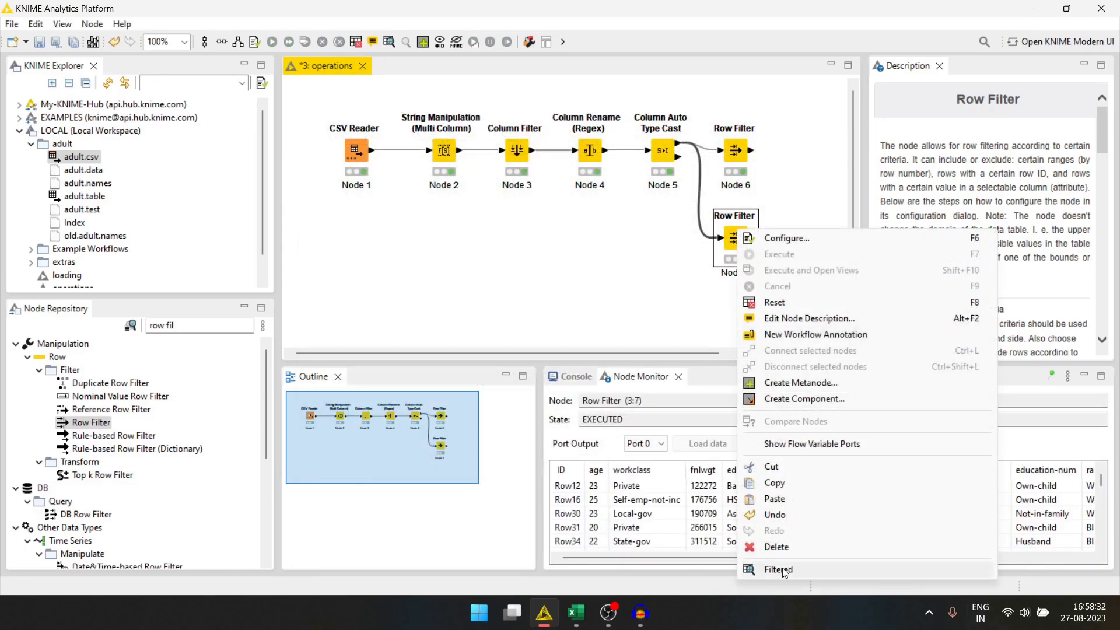
pyautogui.click(781, 569)
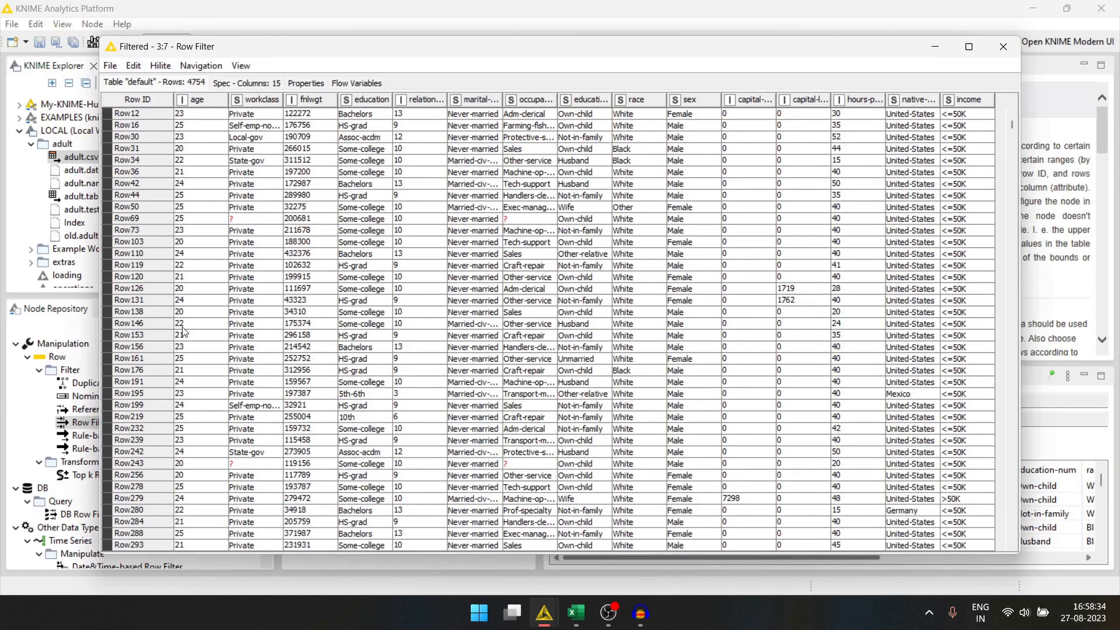
pyautogui.click(1003, 47)
pyautogui.doubleClick(736, 237)
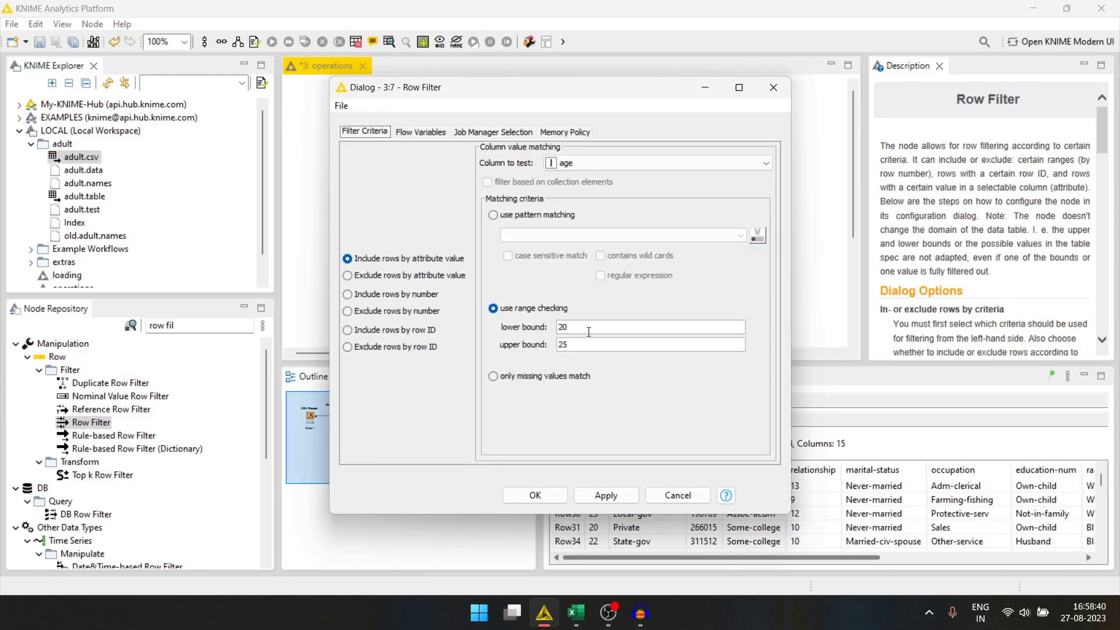
# Clear the lower age bound 20, rerun Node 7, and view its 6411-row filtered table.
pyautogui.moveTo(589, 331); pyautogui.dragTo(536, 324)
pyautogui.press('BackSpace')
pyautogui.click(535, 495)
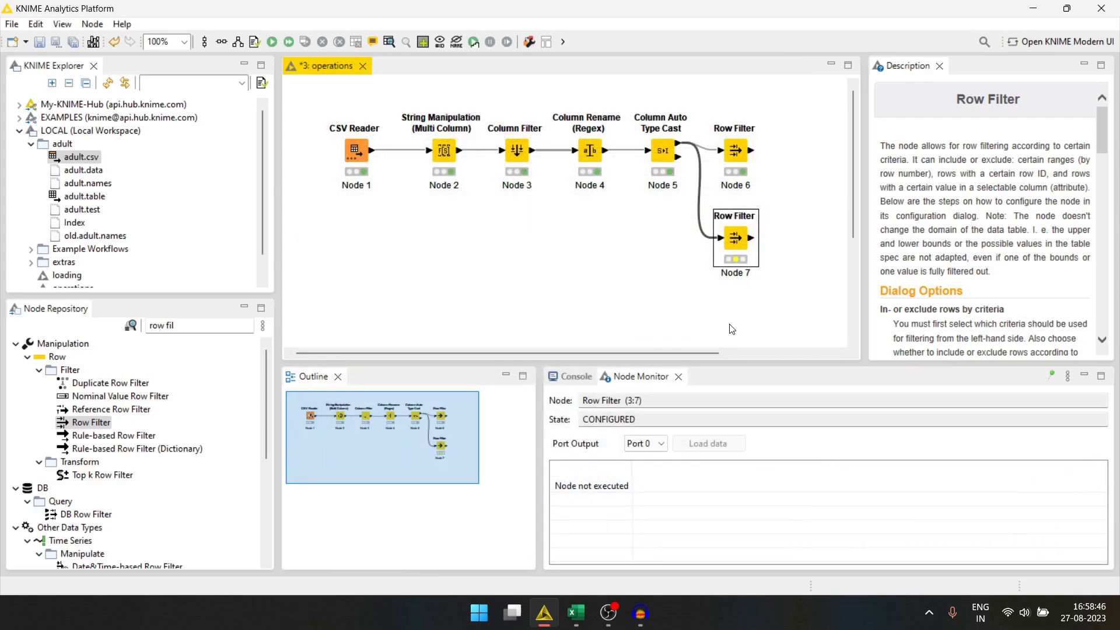
pyautogui.press('F7')
pyautogui.rightClick(734, 237)
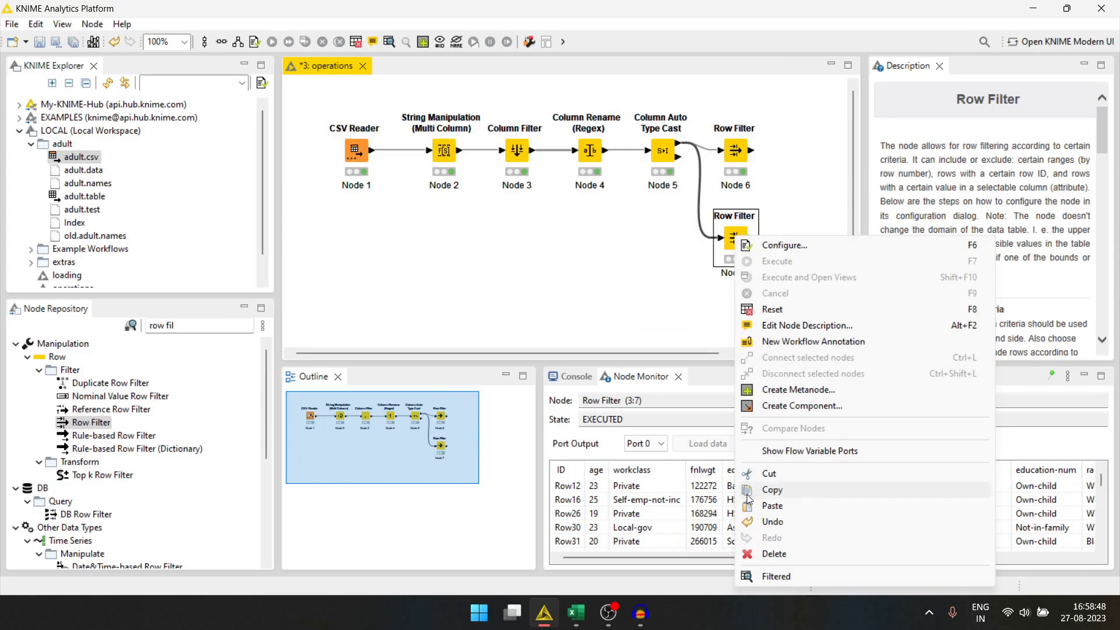
pyautogui.click(768, 577)
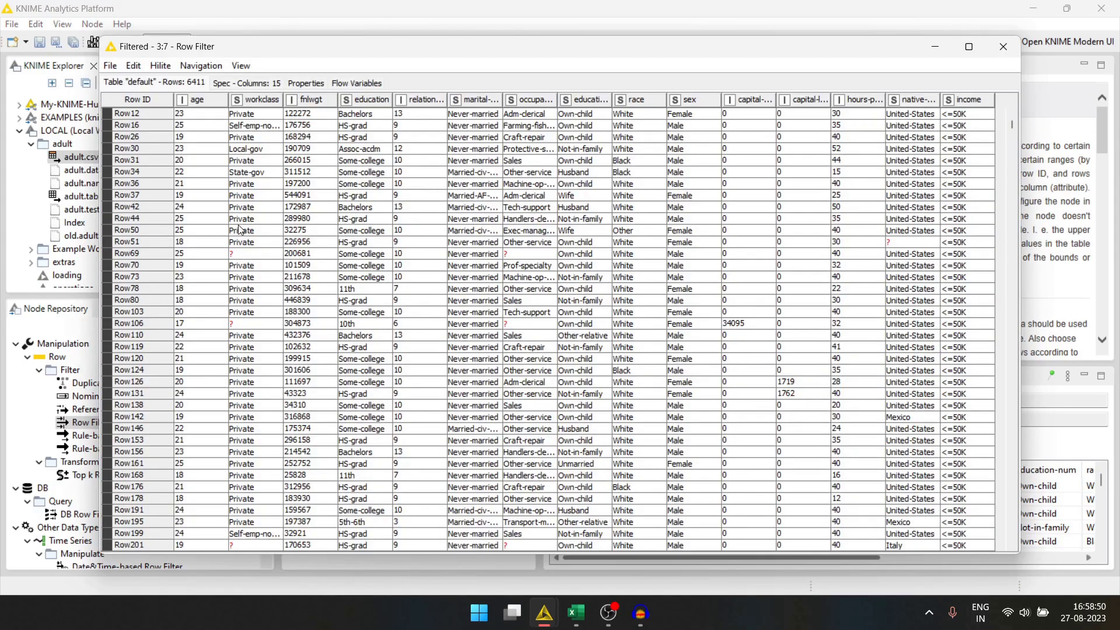
pyautogui.scroll(-7, 240, 229)
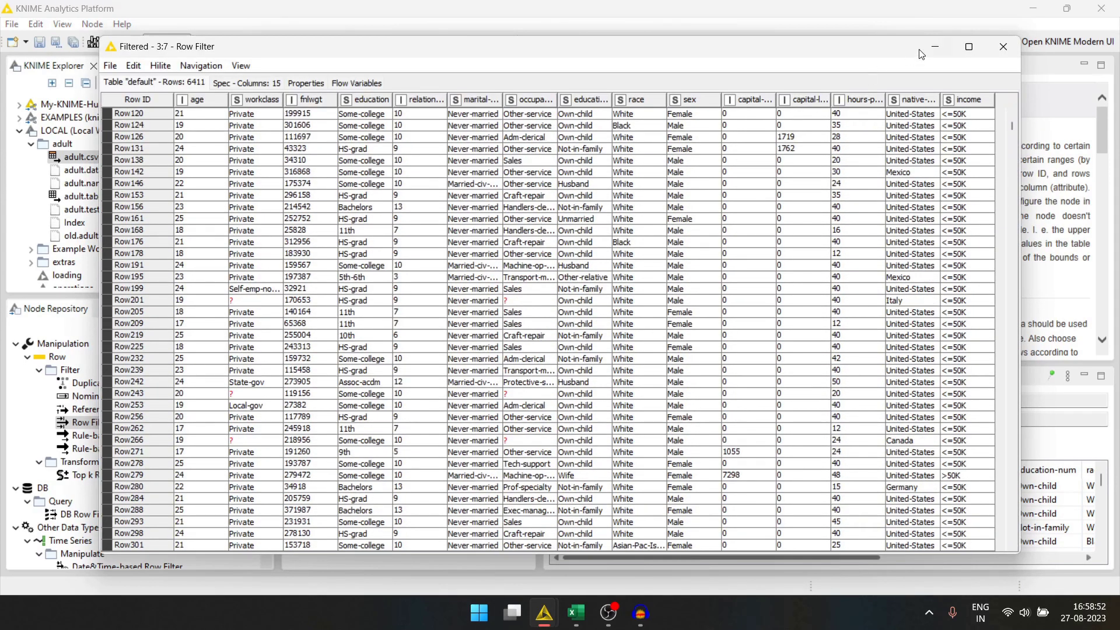
# Close the table and delete Node 7's upper age bound of 25.
pyautogui.click(1003, 47)
pyautogui.doubleClick(736, 246)
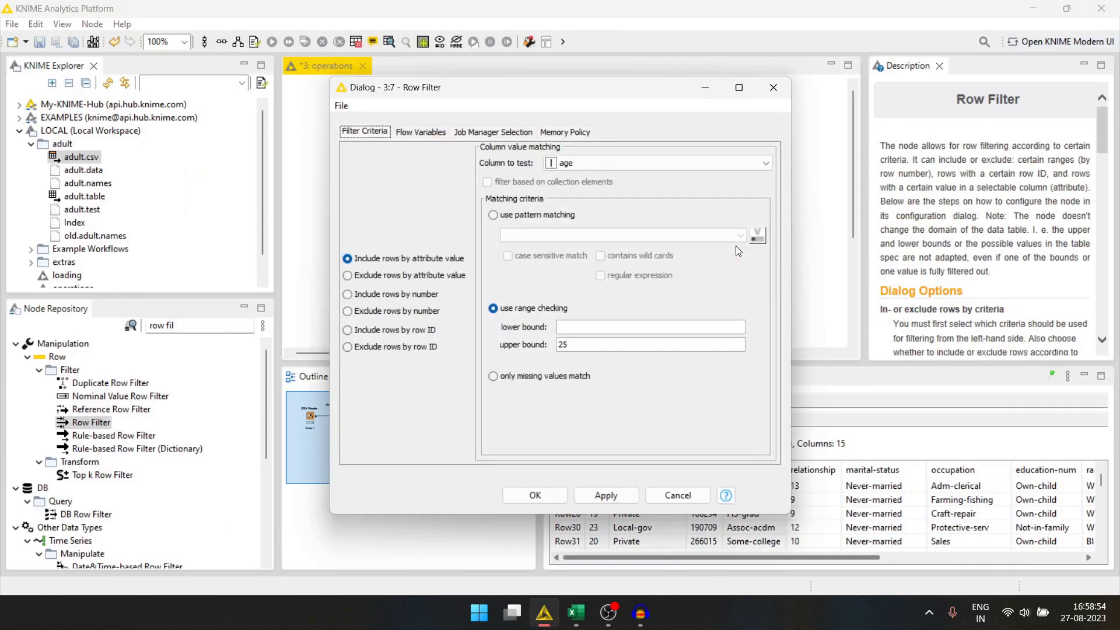
pyautogui.click(573, 328)
pyautogui.click(576, 340)
pyautogui.press('BackSpace')
pyautogui.press('BackSpace')
pyautogui.click(528, 496)
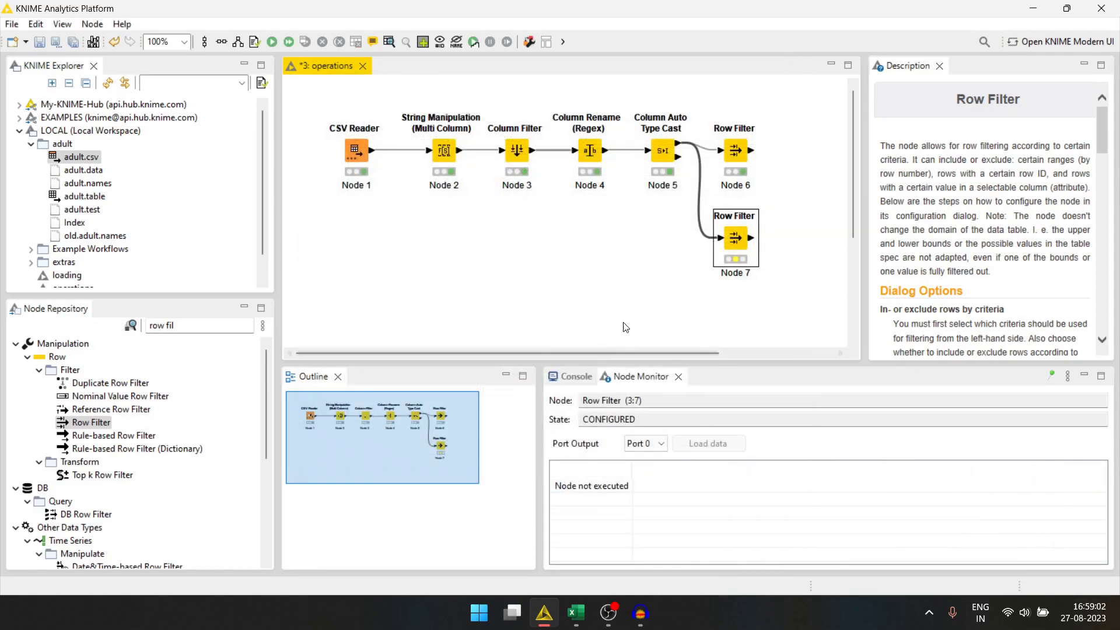
# Rerun Node 7 and review its 26991-row filtered output.
pyautogui.press('F7')
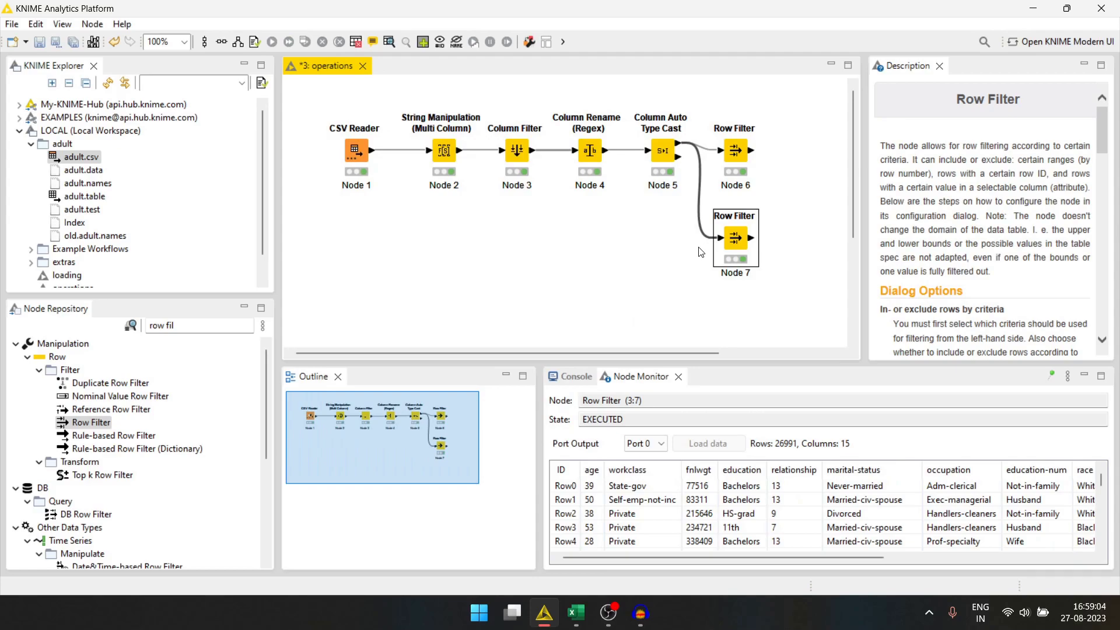
pyautogui.rightClick(734, 236)
pyautogui.click(761, 565)
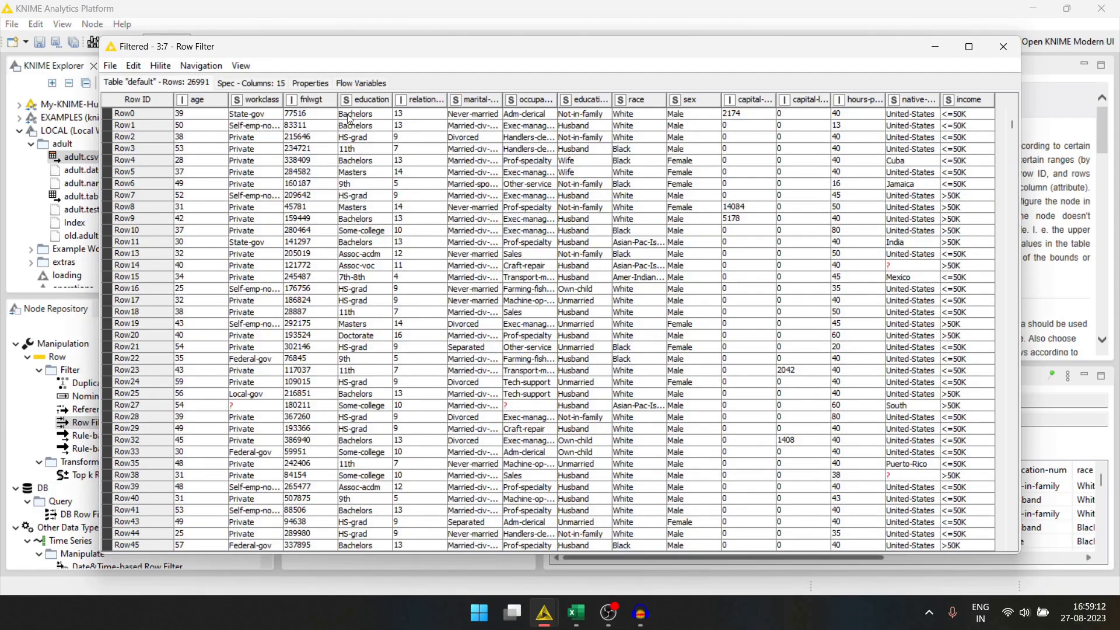
pyautogui.scroll(-1, 174, 268)
pyautogui.scroll(1, 178, 391)
pyautogui.click(1003, 47)
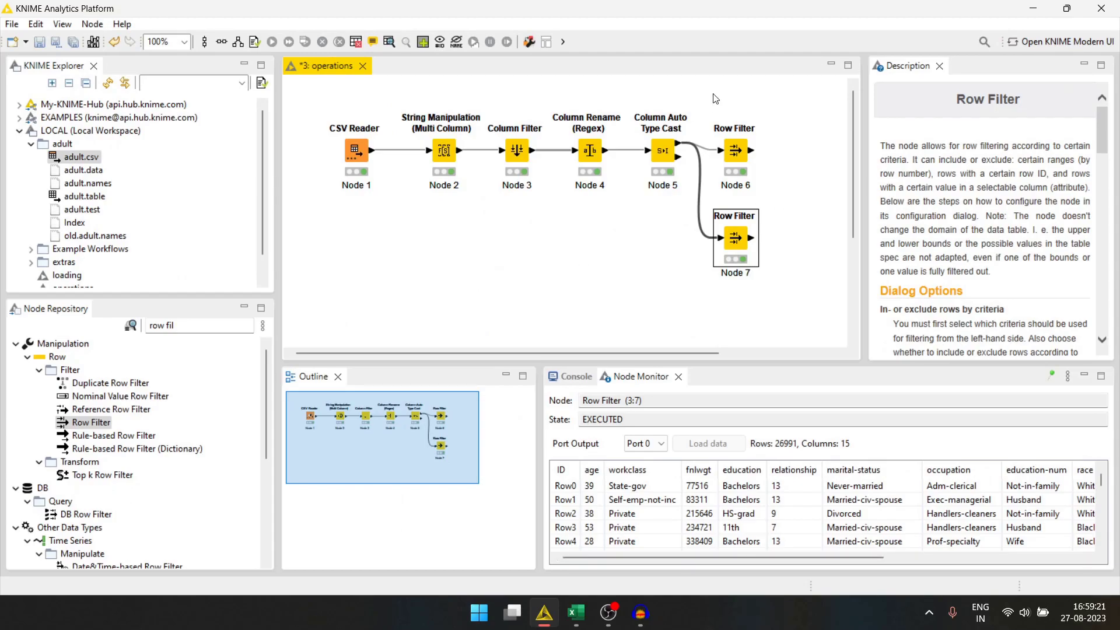
# Move Nodes 6 and 7 down and add a Missing Value node connected to Node 5.
pyautogui.moveTo(715, 98); pyautogui.dragTo(780, 288)
pyautogui.moveTo(737, 160); pyautogui.dragTo(739, 245)
pyautogui.click(175, 325)
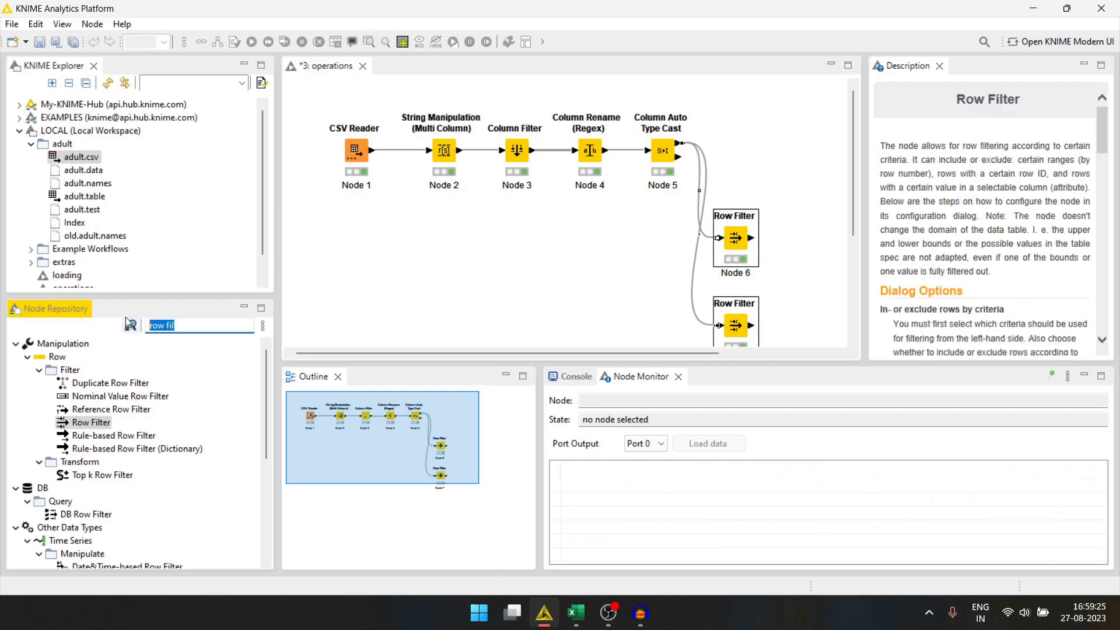
pyautogui.write('m')
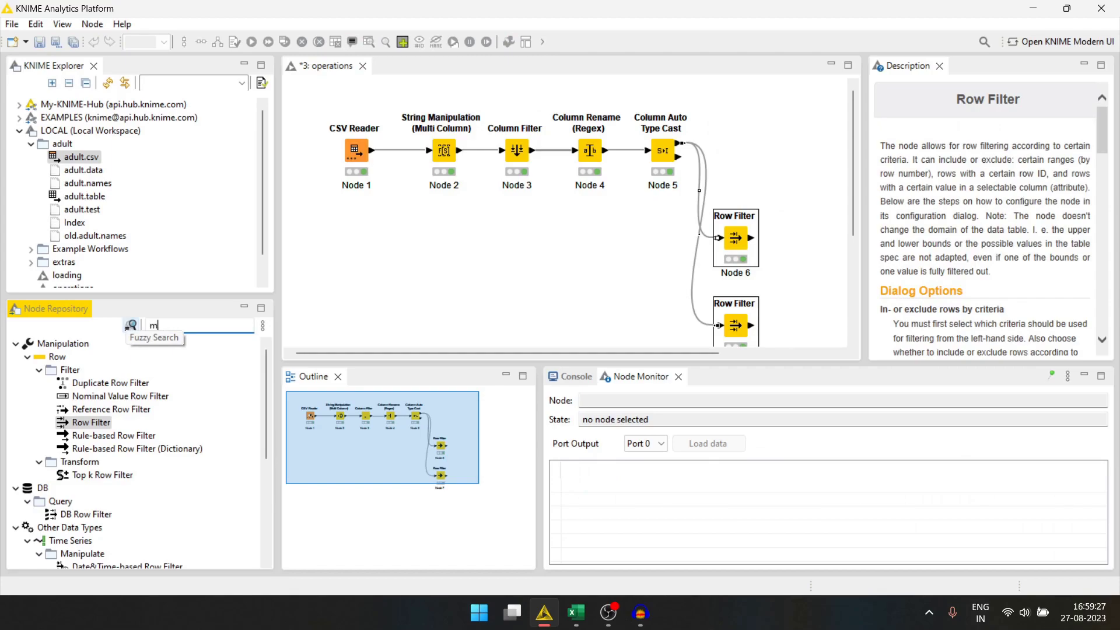
pyautogui.write('issi')
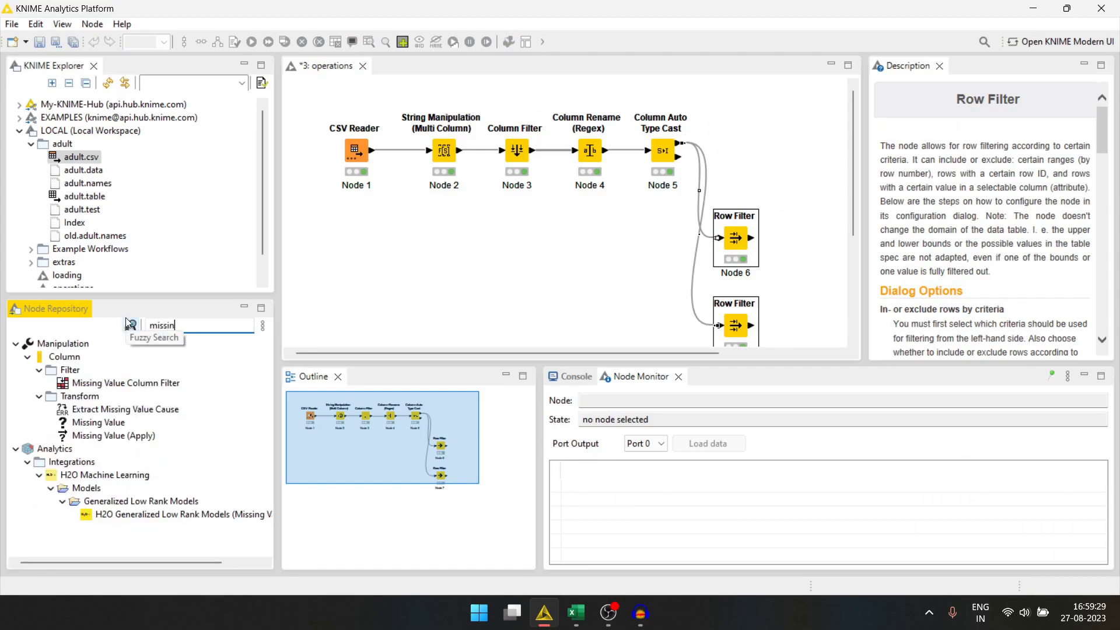
pyautogui.write('n')
pyautogui.moveTo(98, 422); pyautogui.dragTo(778, 150)
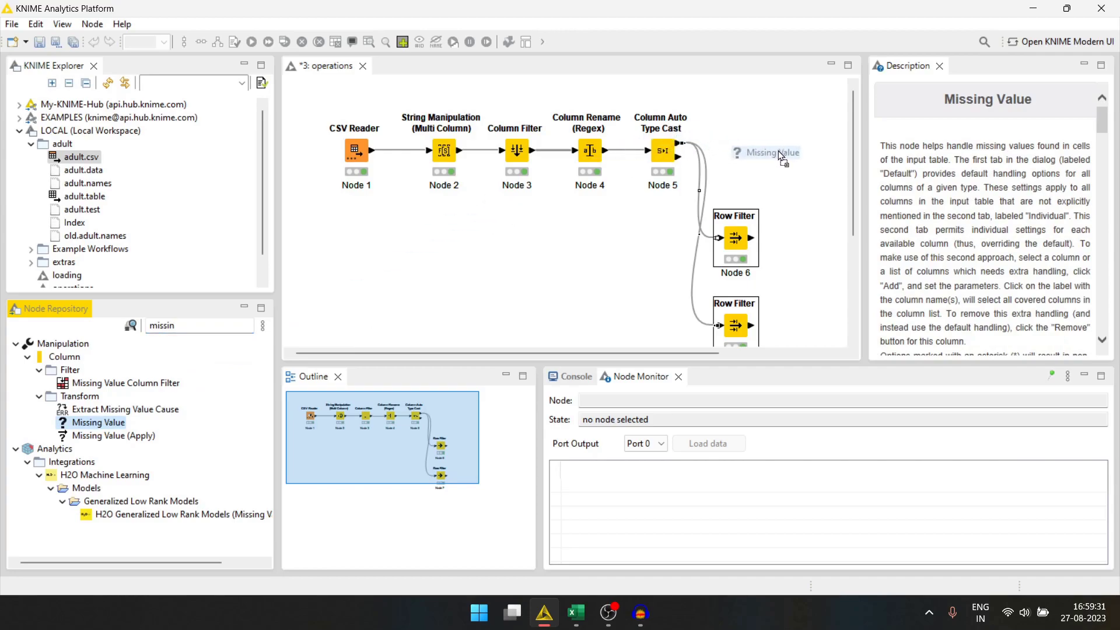
pyautogui.moveTo(678, 143); pyautogui.dragTo(740, 152)
# Set Missing Value to fill integers with the Median and strings with the Most Frequent Value.
pyautogui.doubleClick(740, 152)
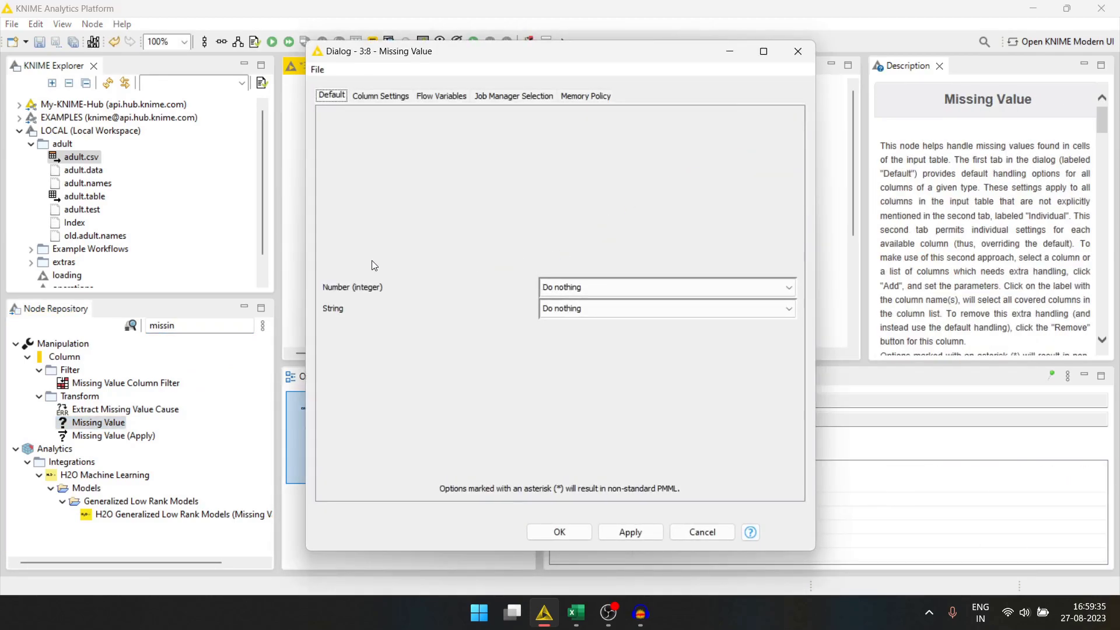
pyautogui.click(787, 289)
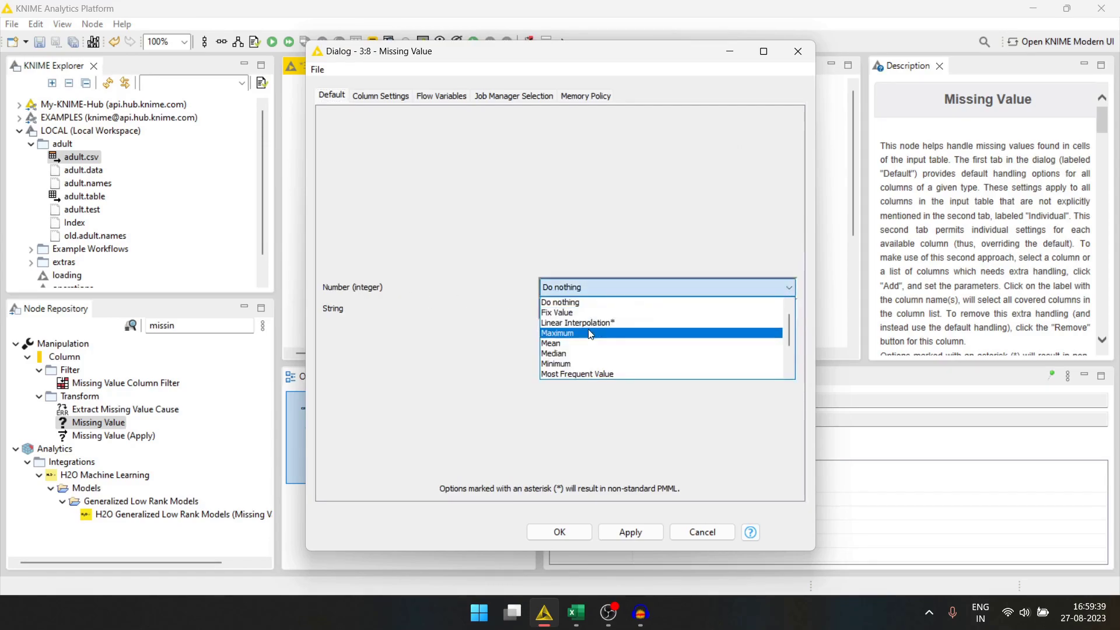
pyautogui.click(570, 354)
pyautogui.click(605, 313)
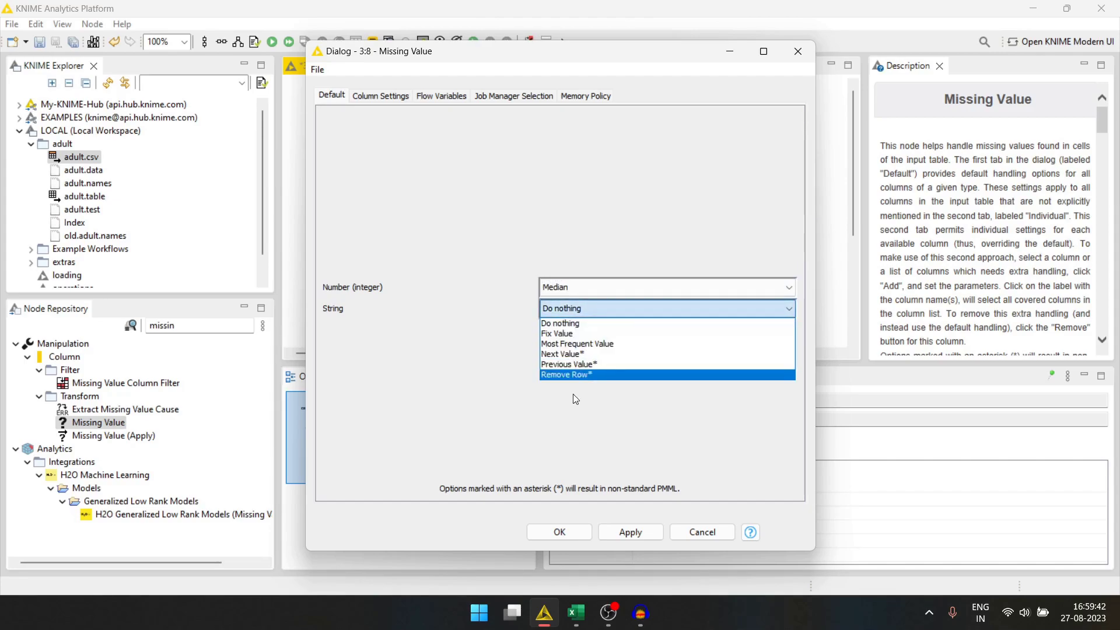
pyautogui.click(587, 344)
# Confirm and execute the Missing Value node, then inspect its 32561-row, 15-column output table.
pyautogui.click(548, 534)
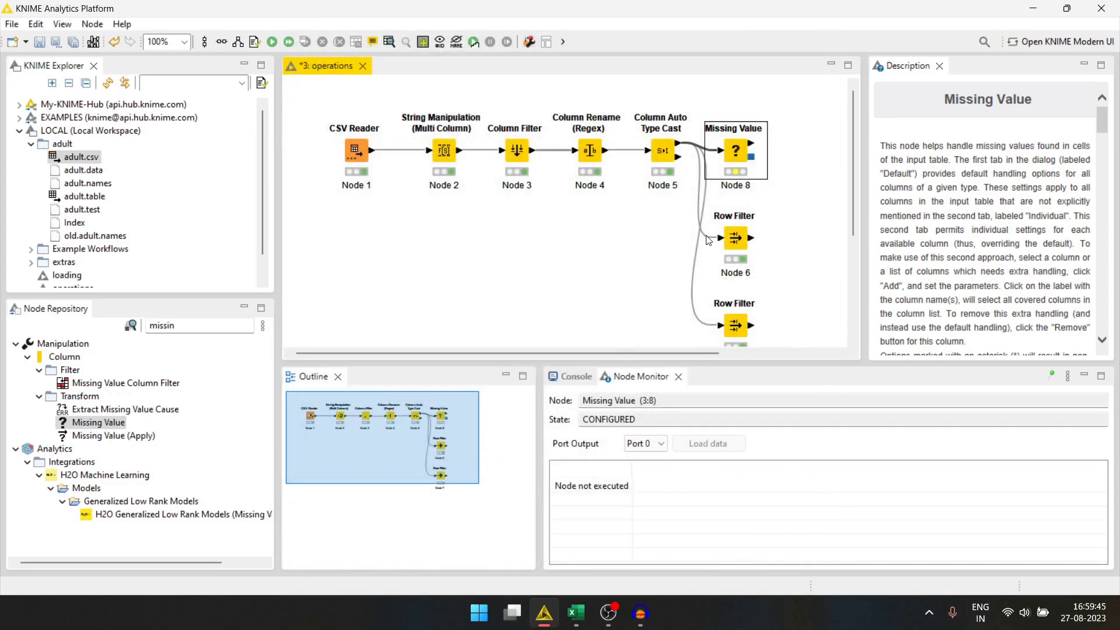
pyautogui.press('F7')
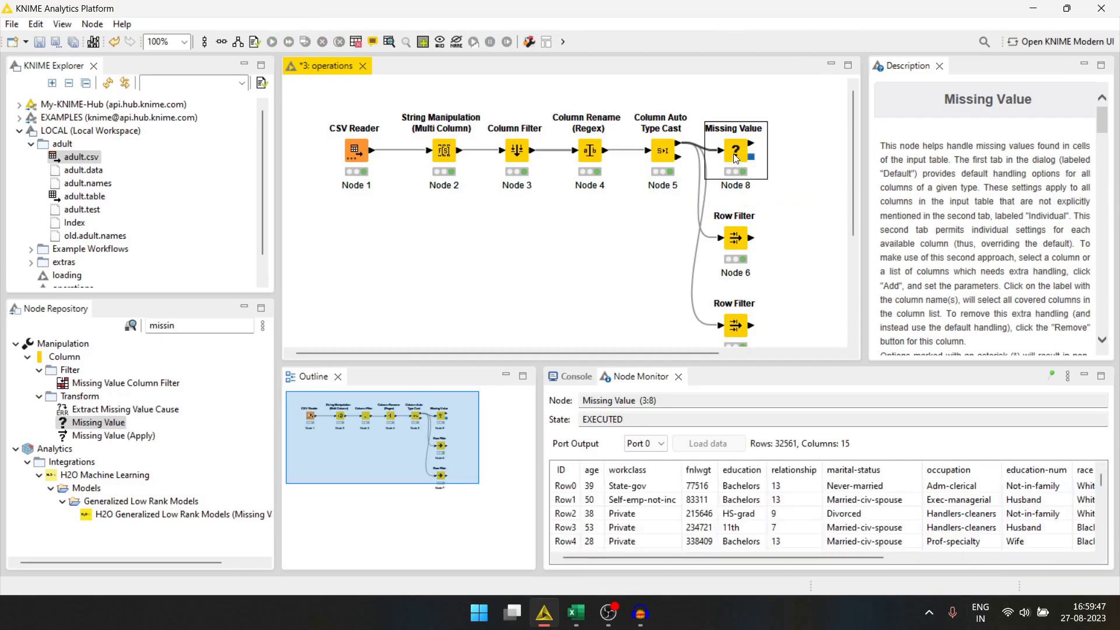
pyautogui.rightClick(733, 152)
pyautogui.click(755, 497)
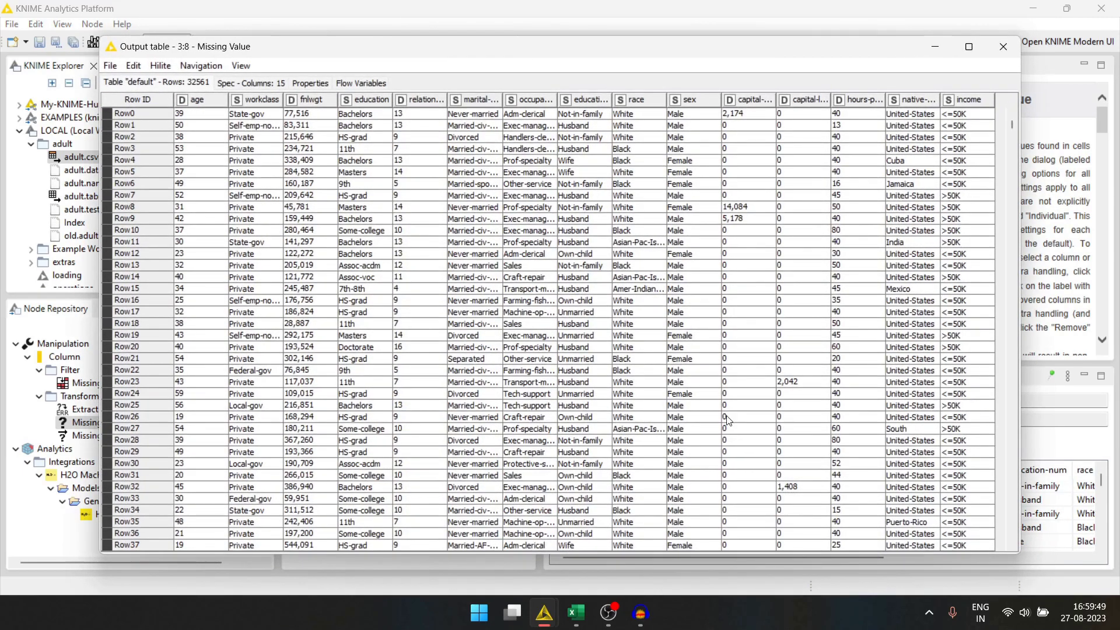
pyautogui.scroll(-1, 506, 402)
pyautogui.scroll(-7, 506, 402)
pyautogui.scroll(8, 506, 401)
pyautogui.click(1001, 52)
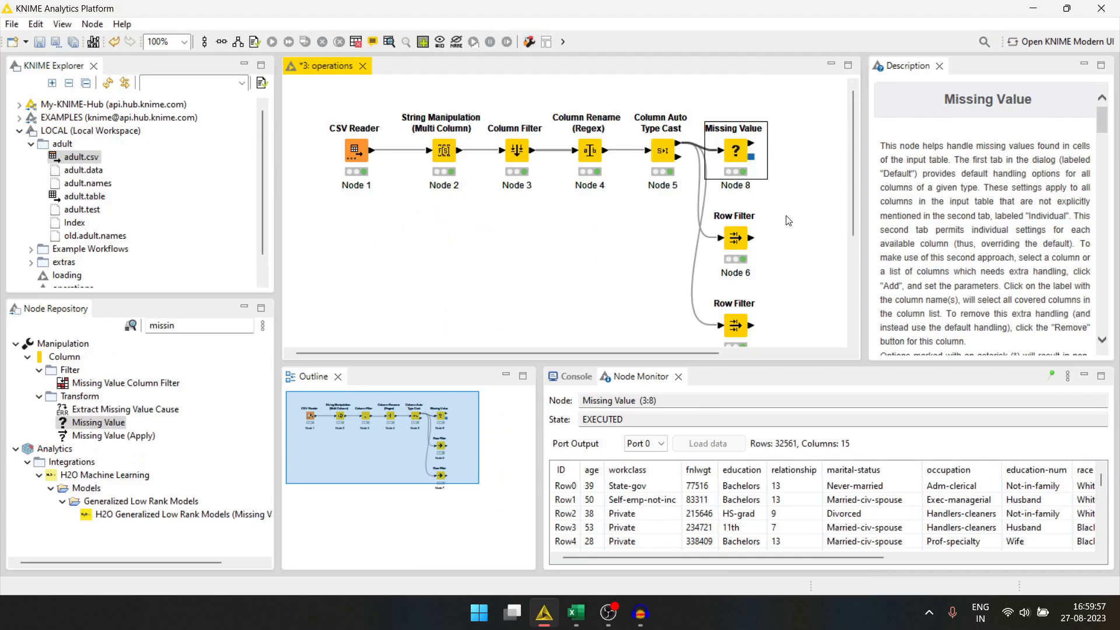
pyautogui.hscroll(4, 790, 225)
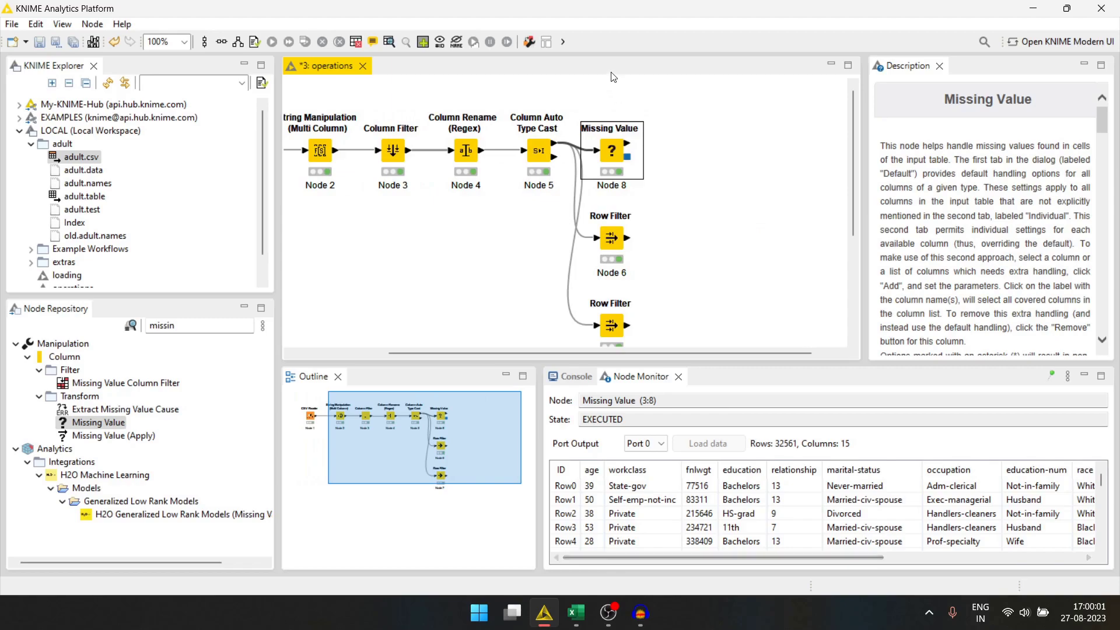
pyautogui.moveTo(790, 554); pyautogui.dragTo(990, 555)
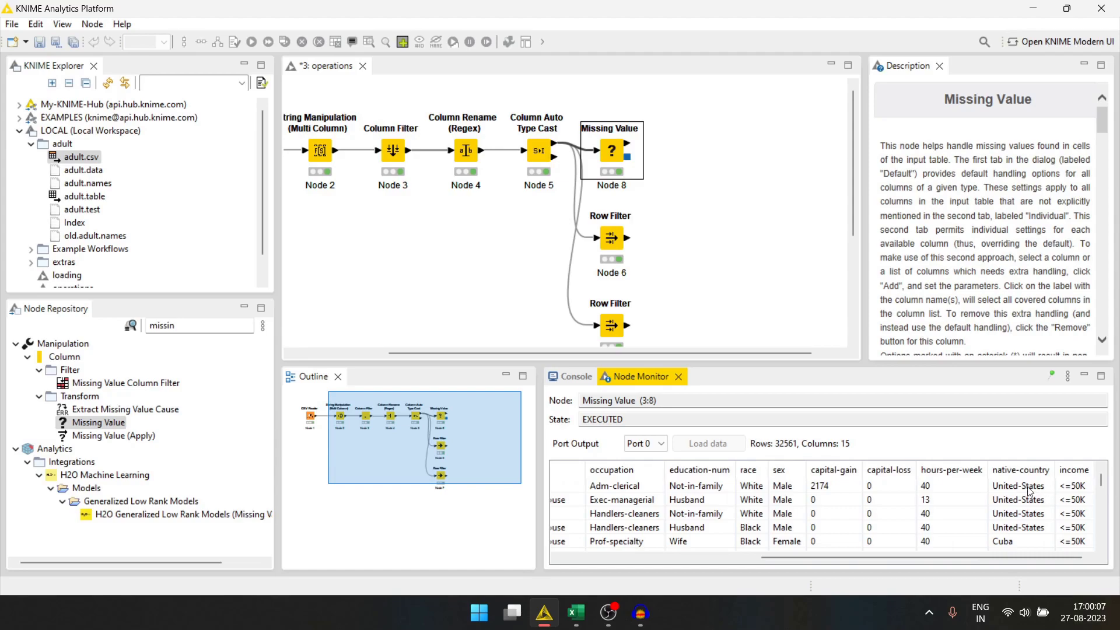
# Search 'rule', place a Rule Engine node (Node 9), and connect the Missing Value output to it.
pyautogui.doubleClick(169, 326)
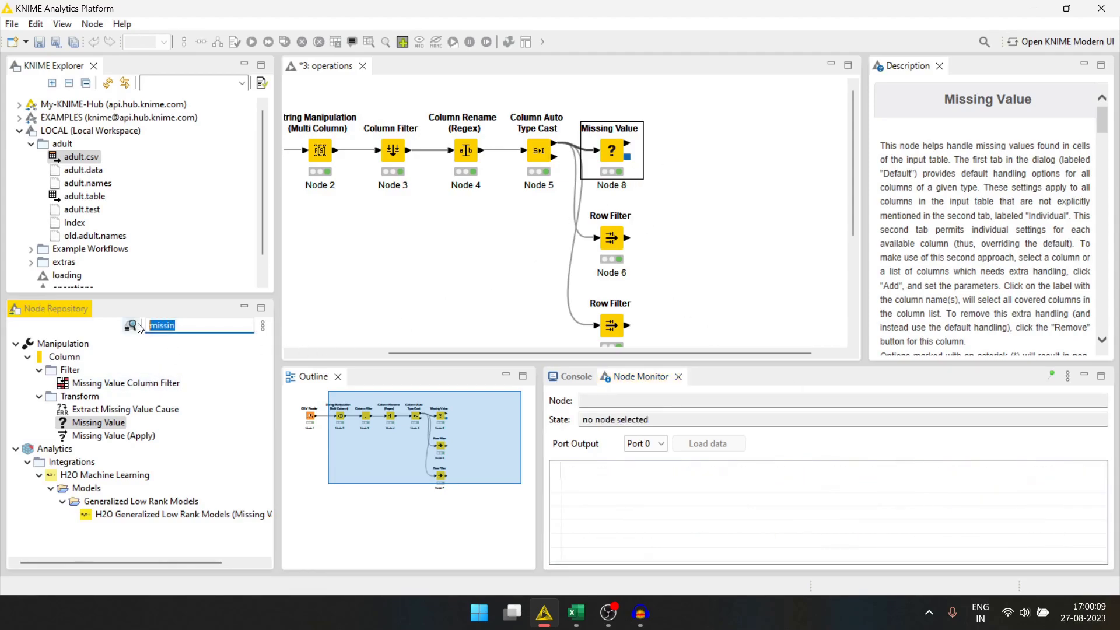
pyautogui.write('rule')
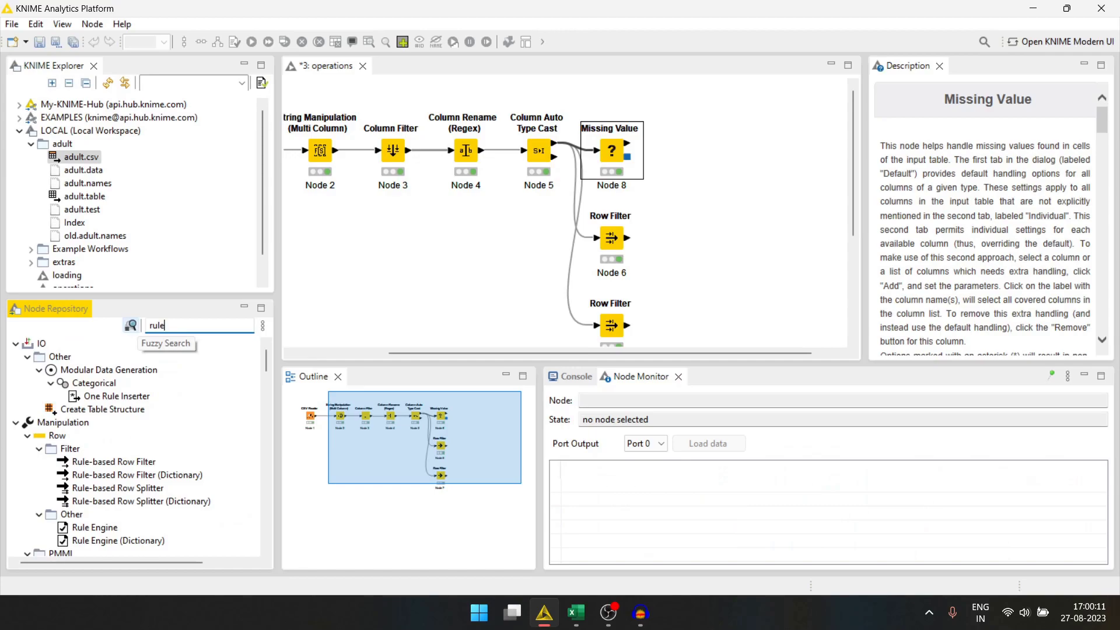
pyautogui.moveTo(94, 514); pyautogui.dragTo(726, 152)
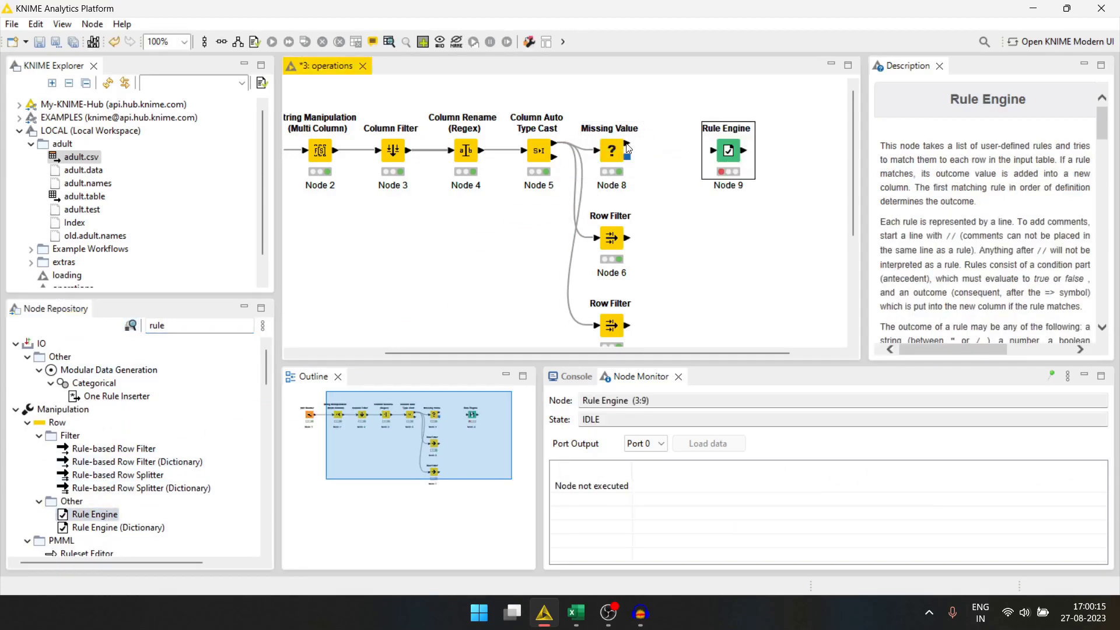
pyautogui.moveTo(627, 148); pyautogui.dragTo(712, 150)
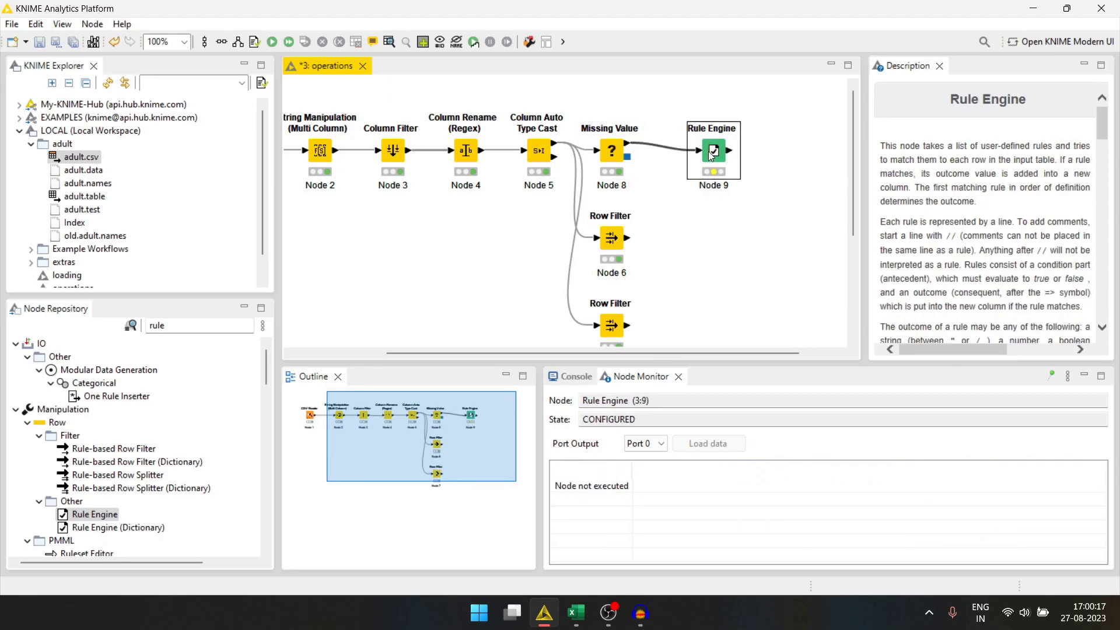
pyautogui.doubleClick(708, 151)
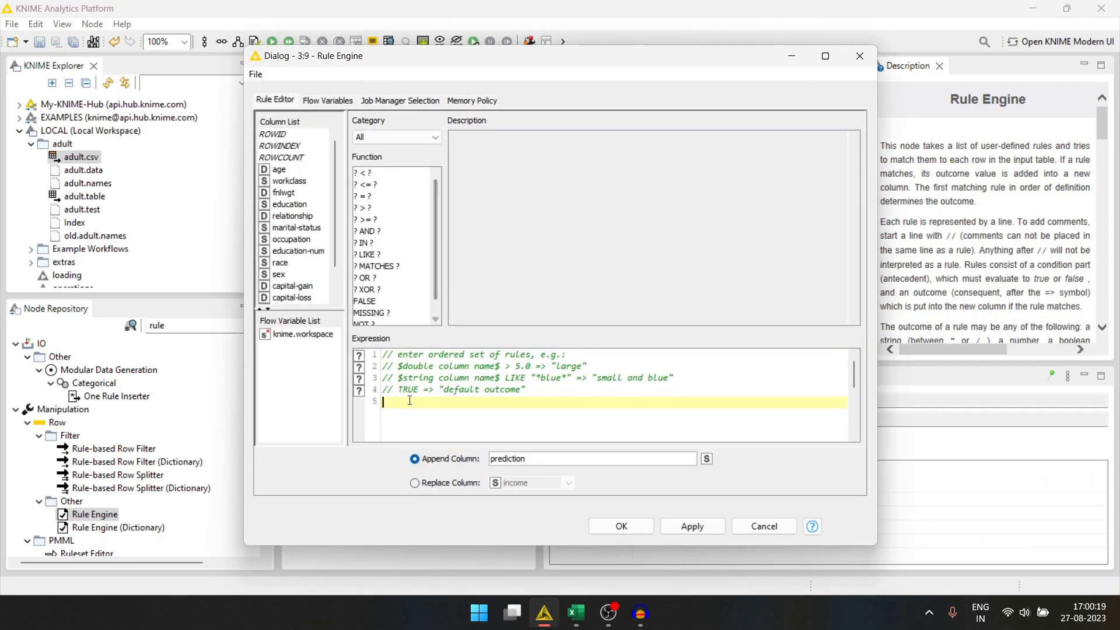
# Enter rules $native-country$ = "United-States" => "USA" and TRUE => $native-country$, replacing native-country.
pyautogui.scroll(-1, 295, 298)
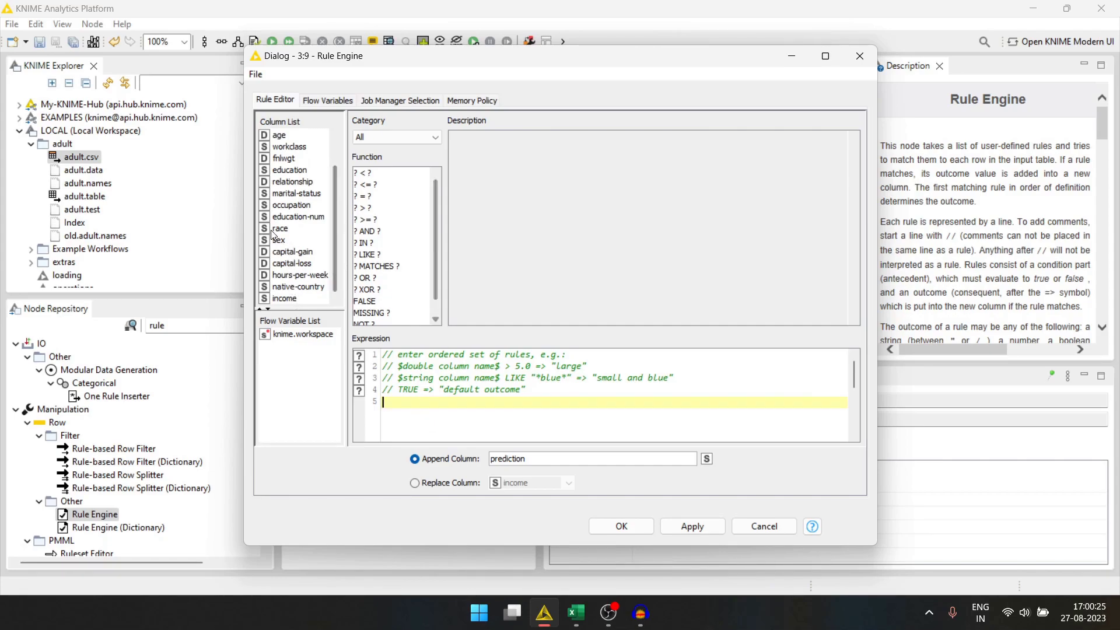
pyautogui.doubleClick(297, 286)
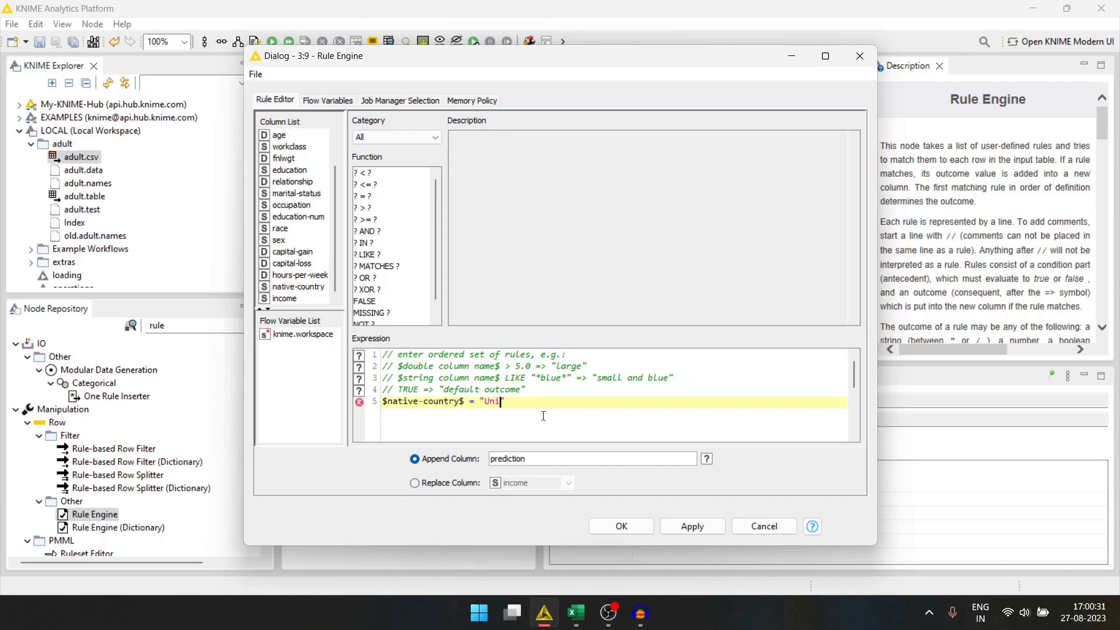
pyautogui.write('= "United')
pyautogui.write('-Star')
pyautogui.write('ted')
pyautogui.write(' ""')
pyautogui.write('USA')
pyautogui.press('Return')
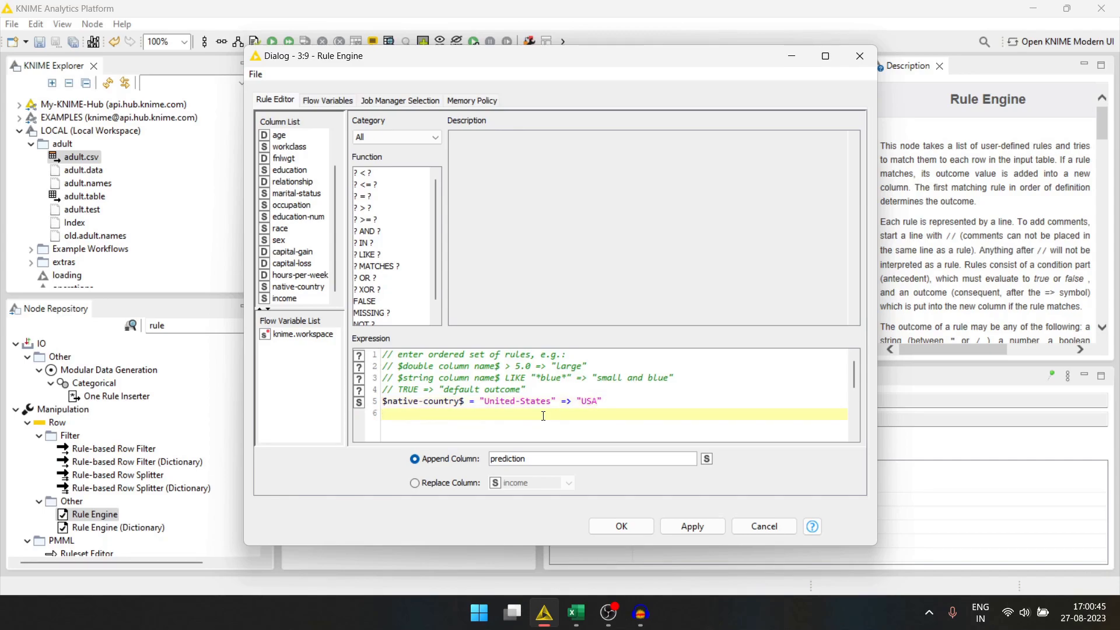
pyautogui.write('TRUE =>')
pyautogui.doubleClick(285, 288)
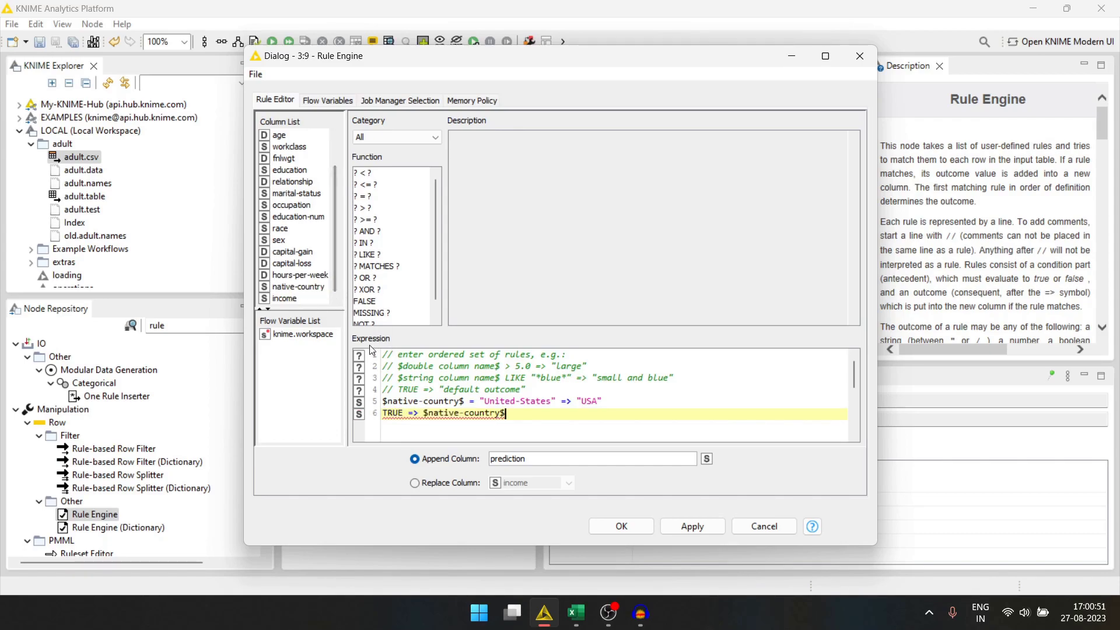
pyautogui.click(416, 483)
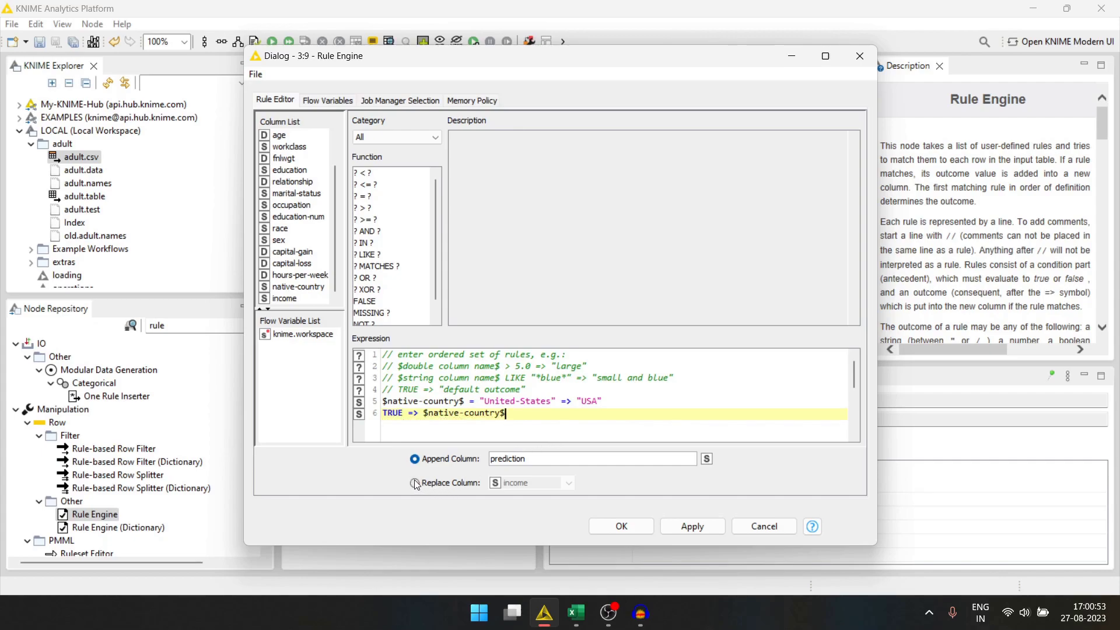
pyautogui.click(545, 482)
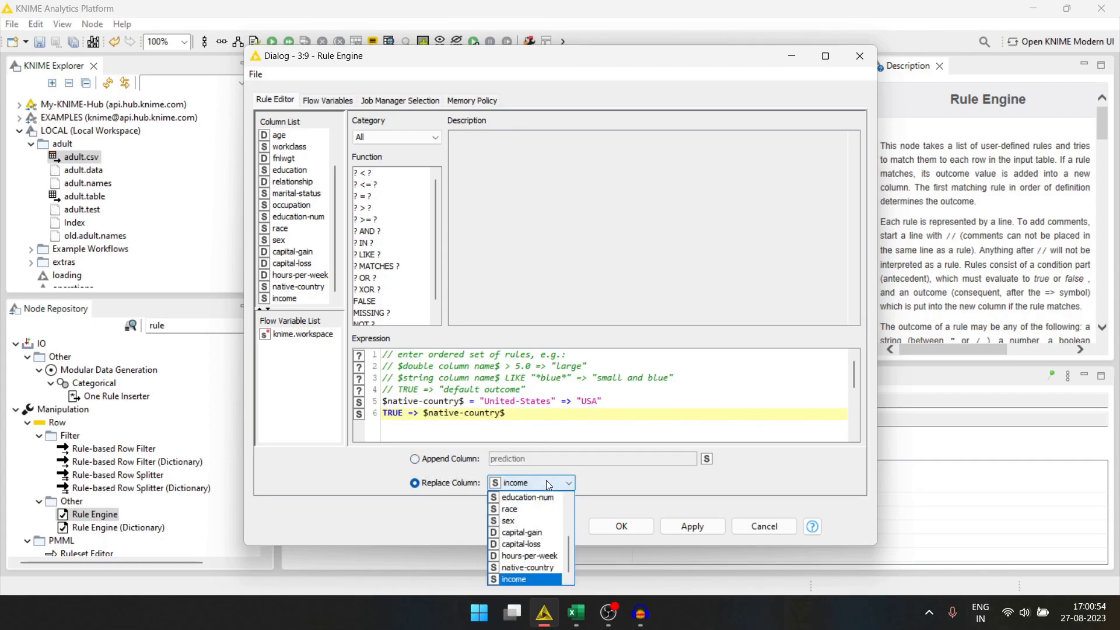
pyautogui.click(524, 566)
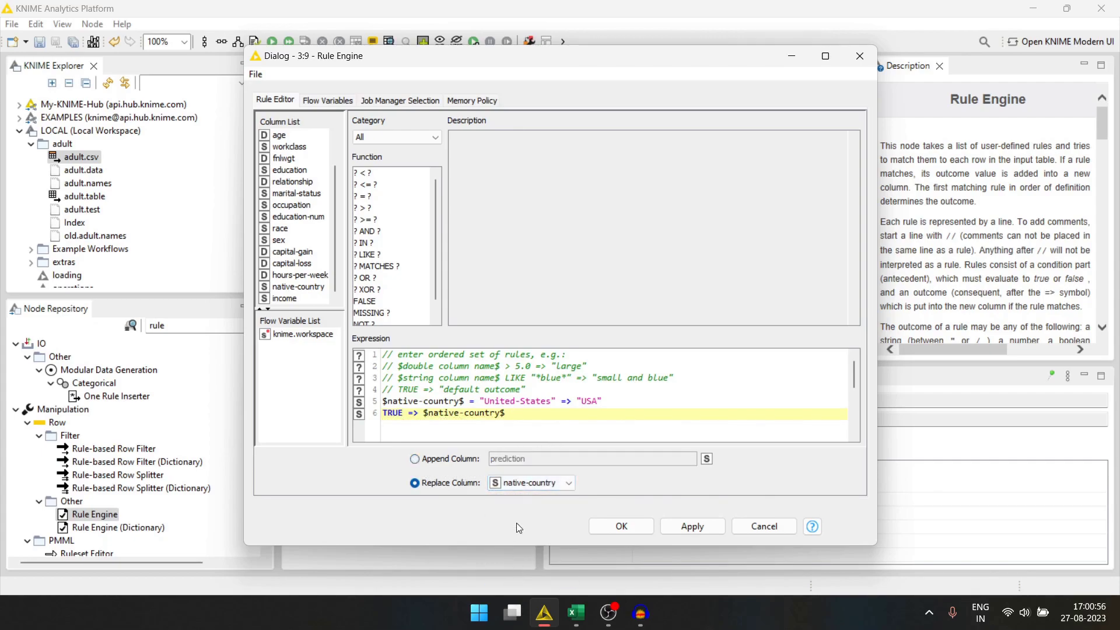
pyautogui.click(620, 527)
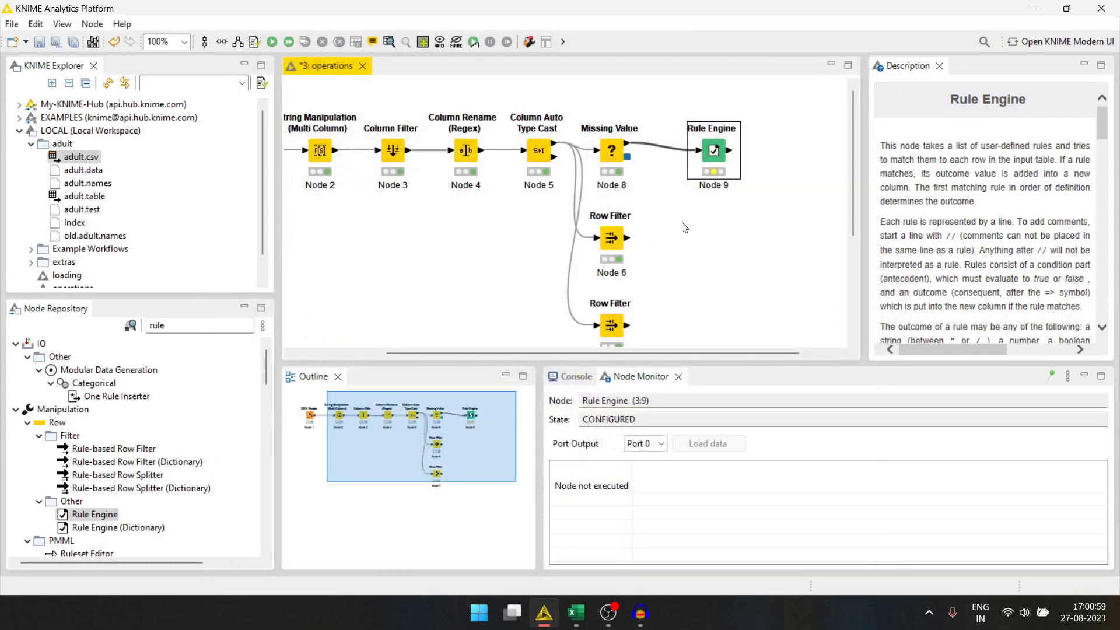
# Execute Node 9 and inspect its Classified values table, where native-country shows USA.
pyautogui.press('F7')
pyautogui.rightClick(712, 149)
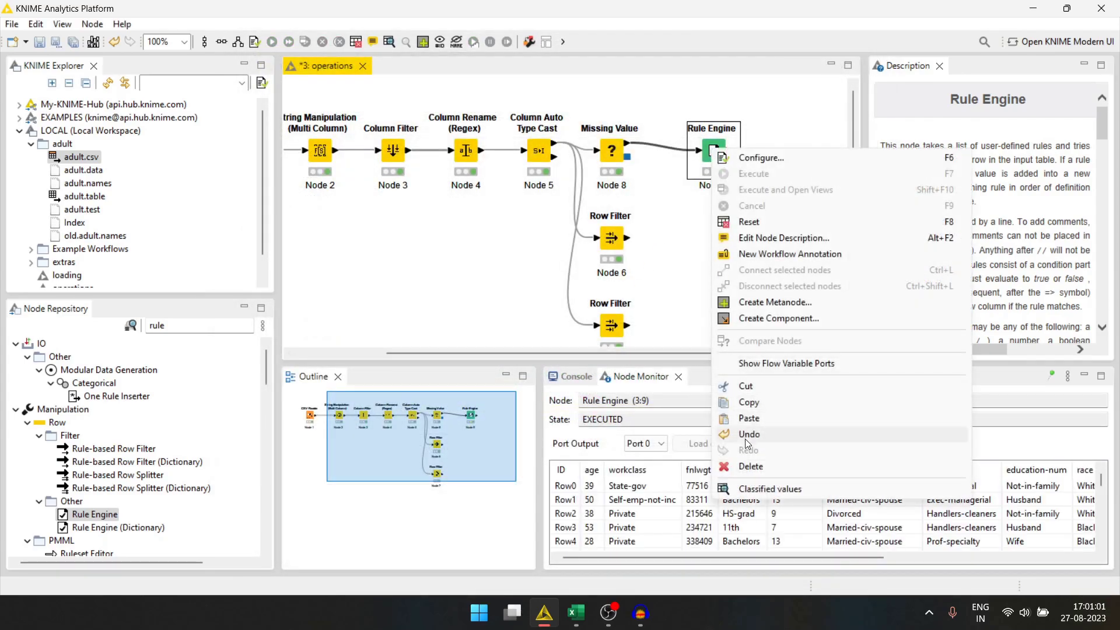
pyautogui.click(754, 487)
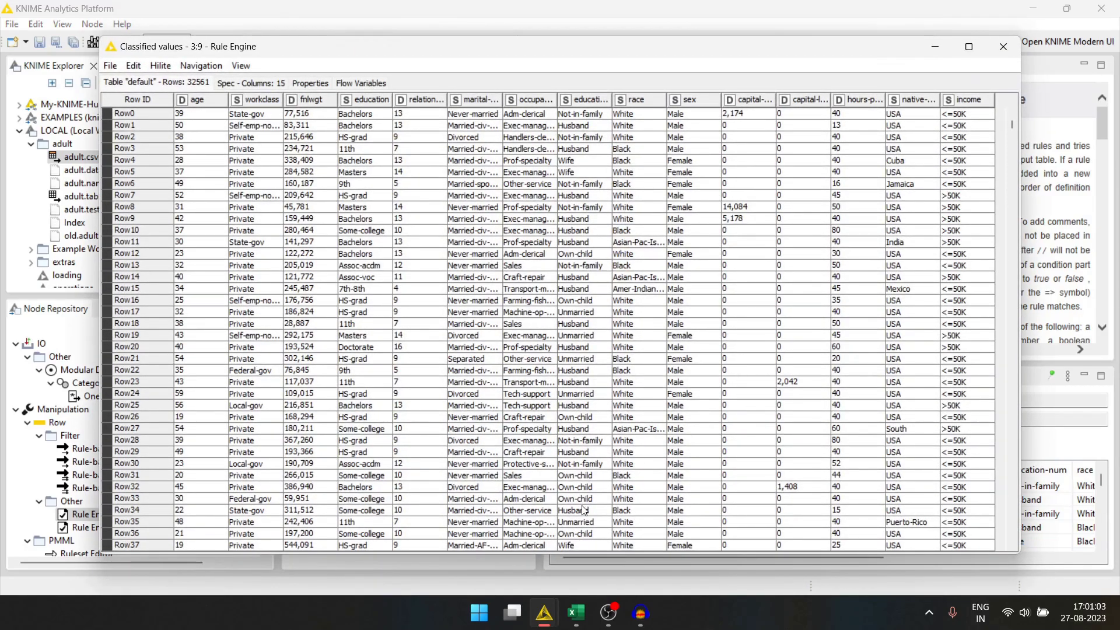
pyautogui.click(1003, 46)
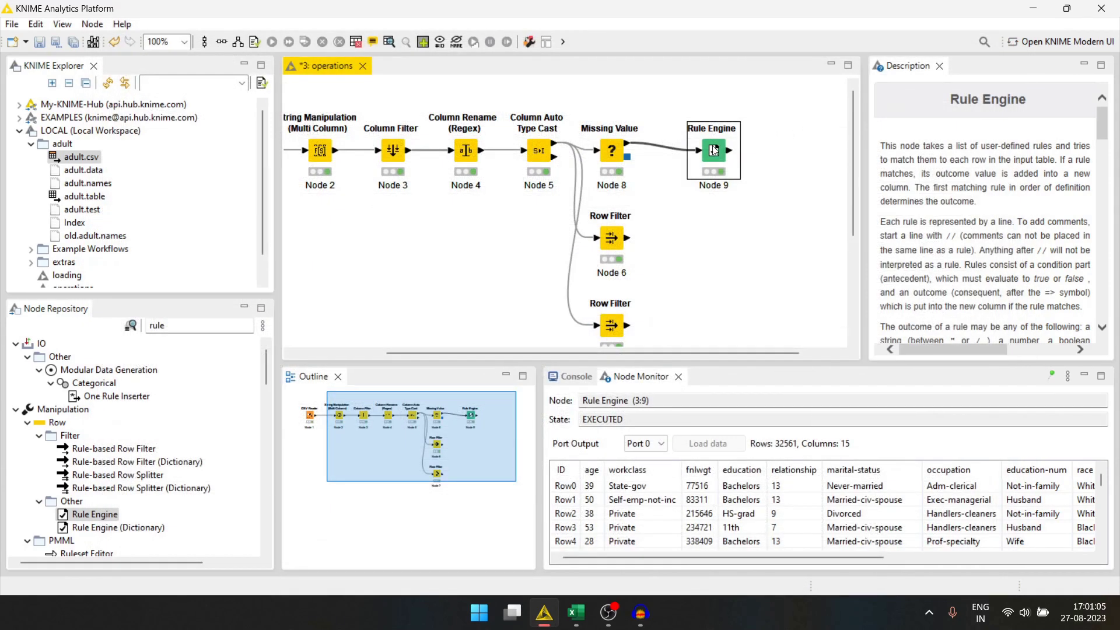
pyautogui.rightClick(712, 149)
pyautogui.click(752, 489)
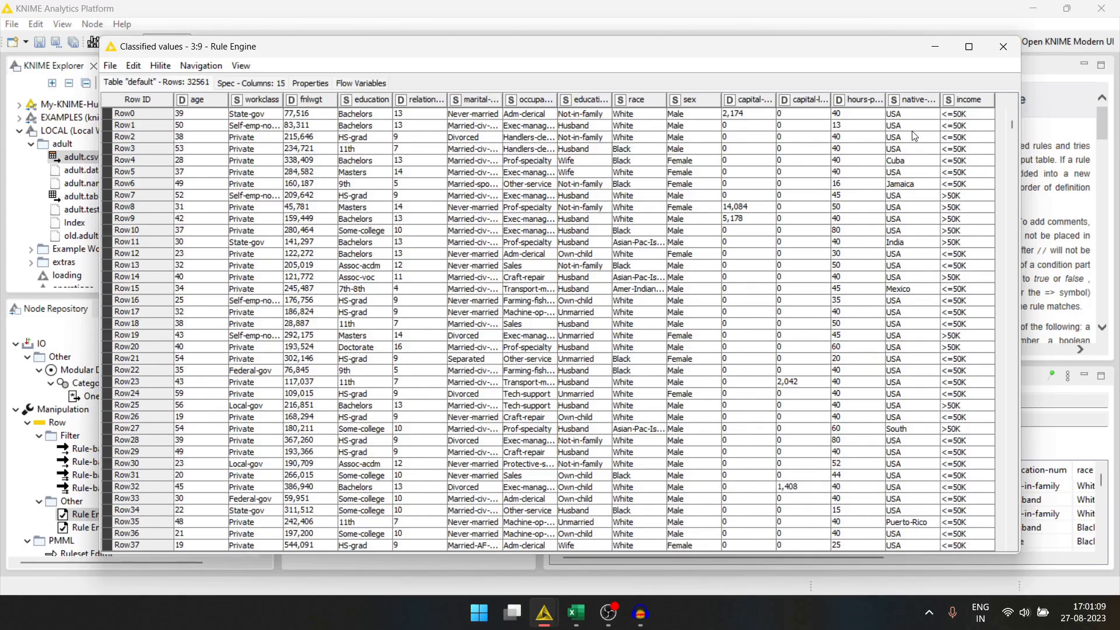
pyautogui.click(1000, 46)
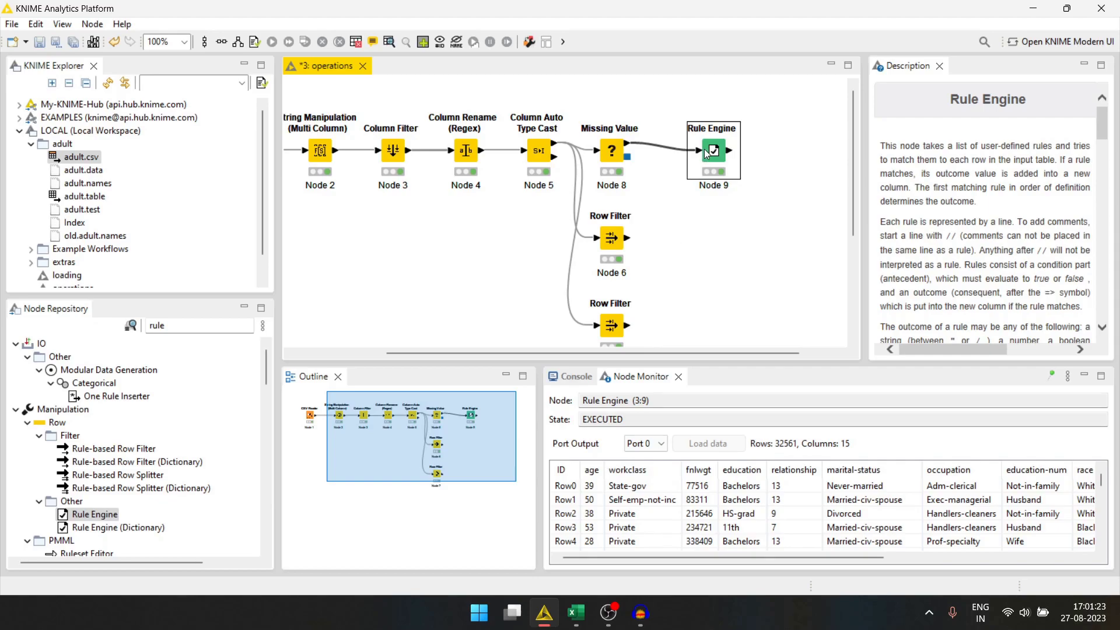
# Add a second Rule Engine node (Node 10) after Node 9.
pyautogui.moveTo(683, 150); pyautogui.dragTo(684, 153)
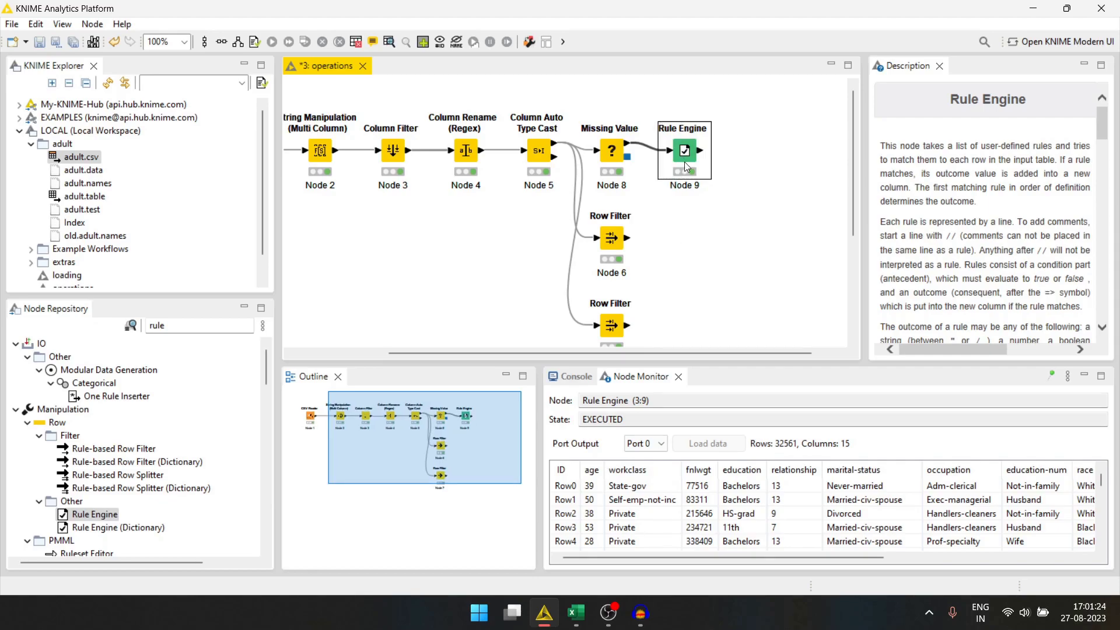
pyautogui.doubleClick(95, 514)
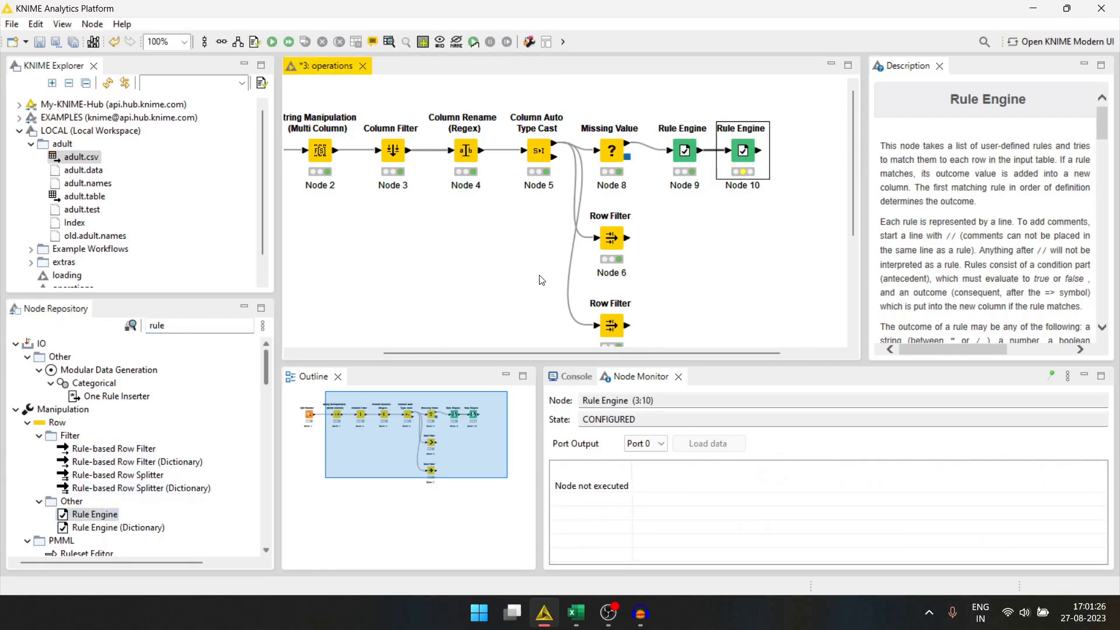
pyautogui.doubleClick(744, 150)
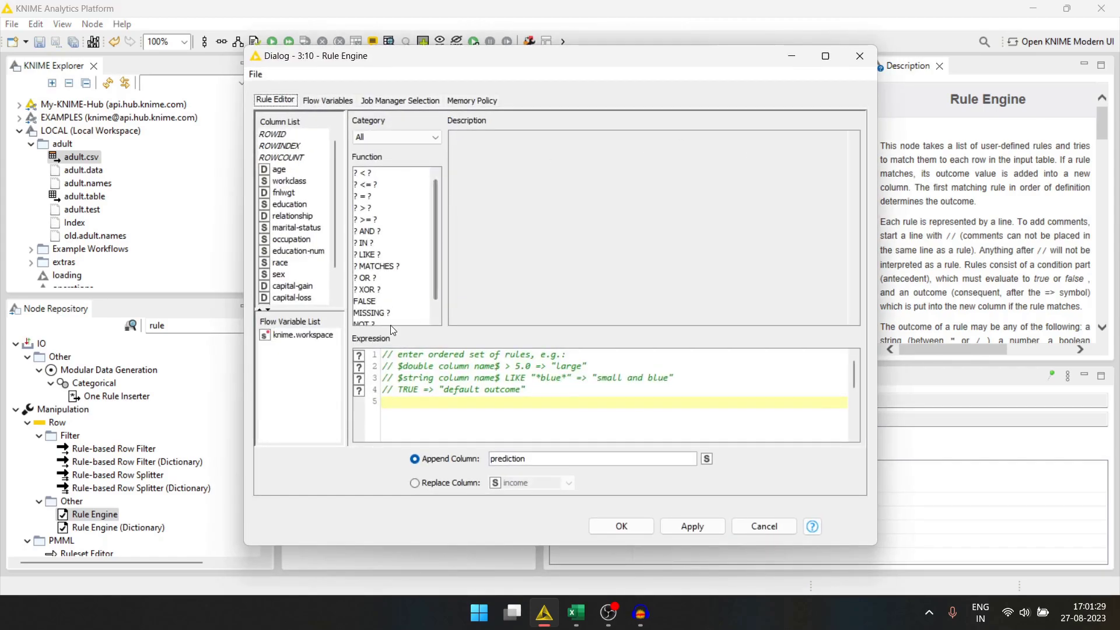
# Enter rules $age$ >= 18 => "over" and TRUE => "under", appended as column age_class.
pyautogui.doubleClick(279, 170)
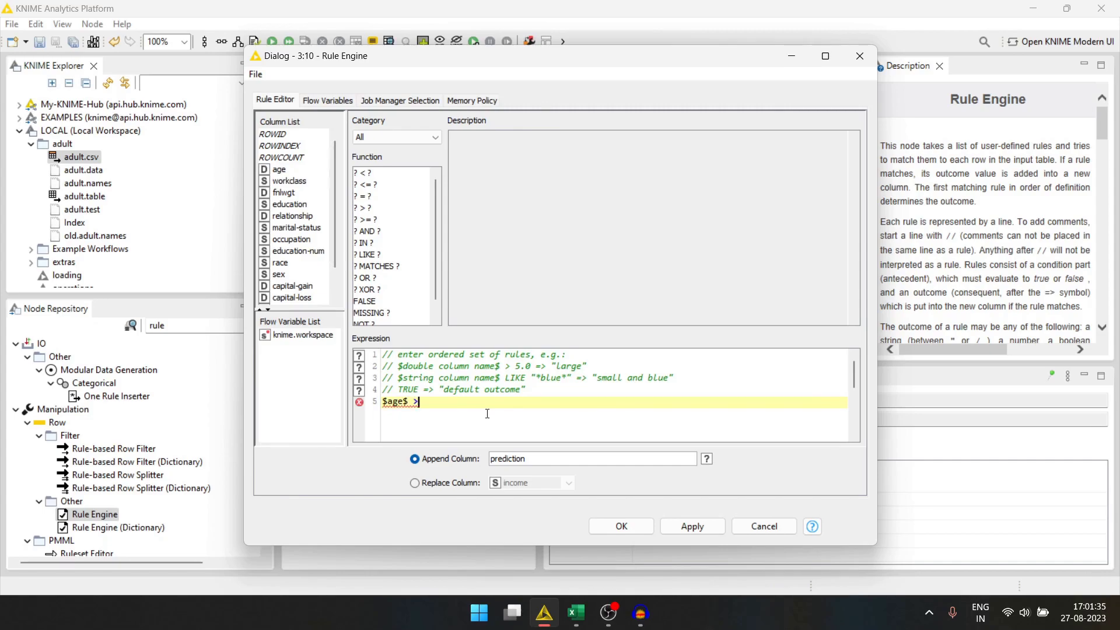
pyautogui.write('>= 18')
pyautogui.write('=> ""')
pyautogui.write('over')
pyautogui.press('Return')
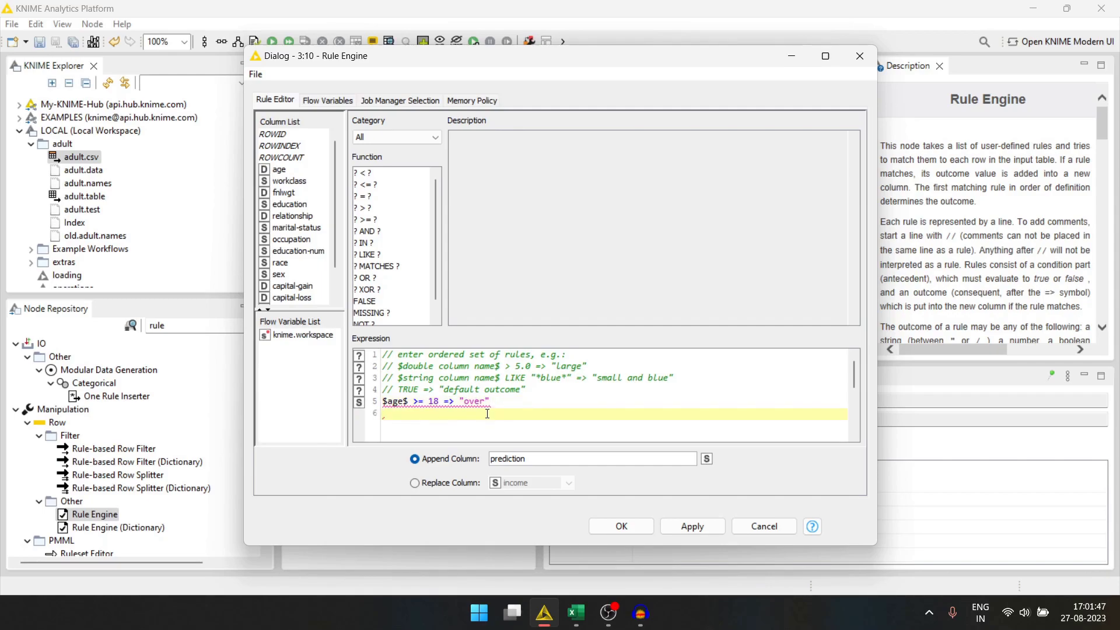
pyautogui.write('Tr')
pyautogui.press('BackSpace')
pyautogui.press('BackSpace')
pyautogui.write('UE =>""')
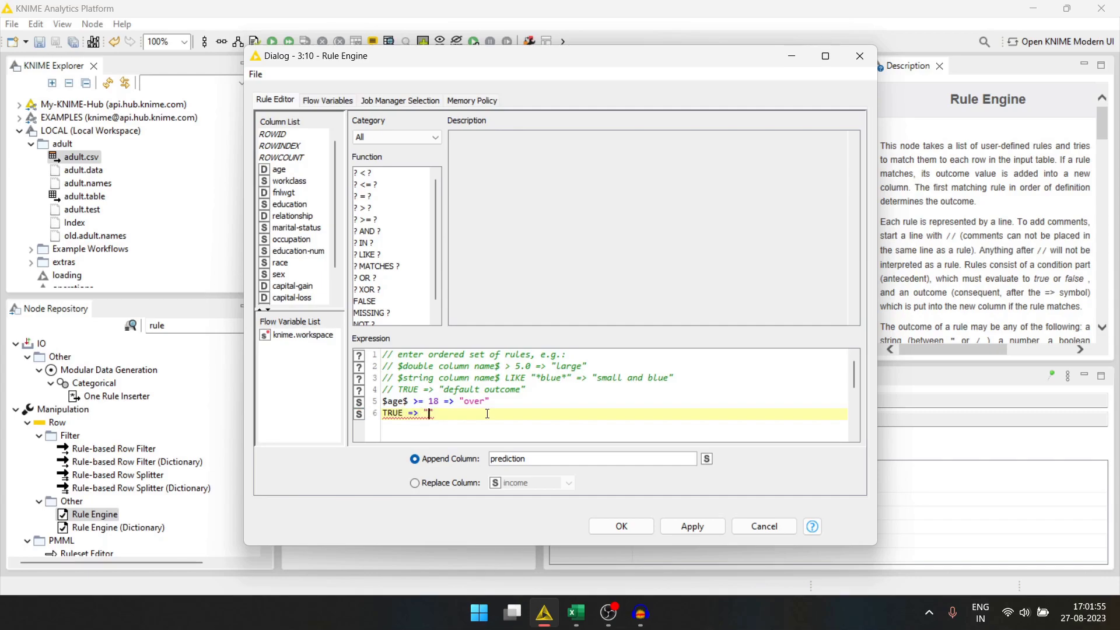
pyautogui.write('under')
pyautogui.moveTo(532, 459); pyautogui.dragTo(488, 463)
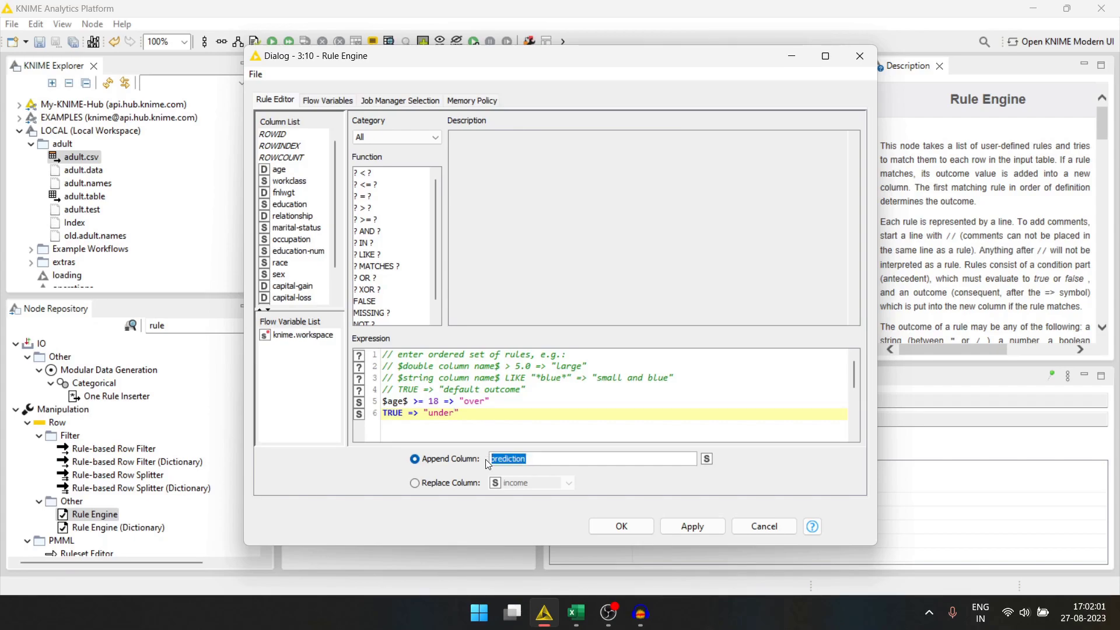
pyautogui.write('age_class')
# Confirm the age_class settings, execute Node 10, and open its Classified values table.
pyautogui.click(613, 528)
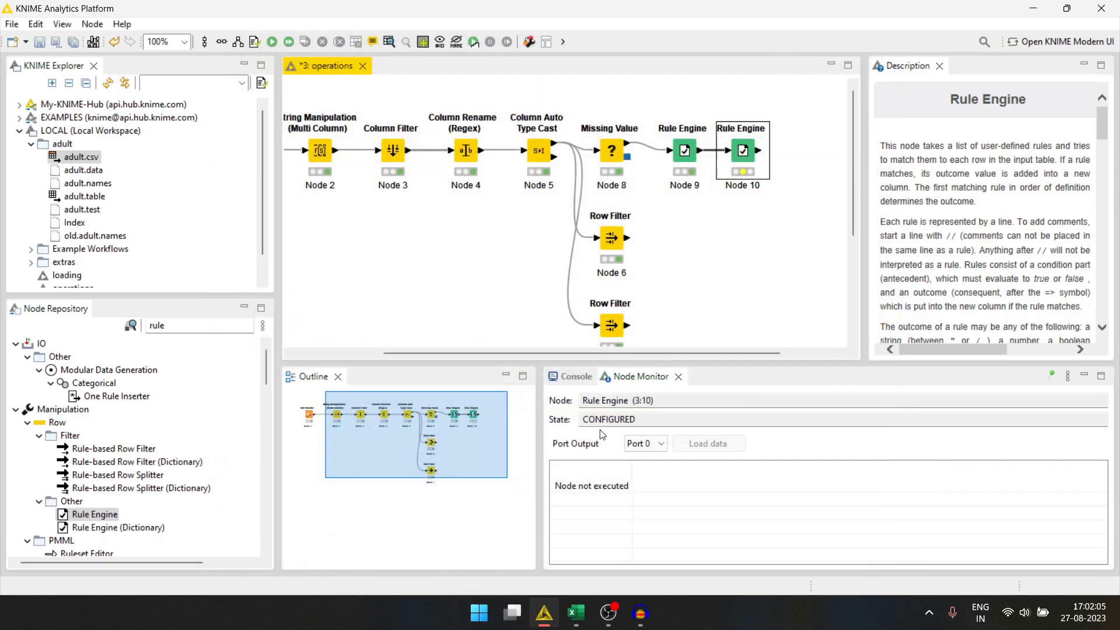
pyautogui.press('F7')
pyautogui.rightClick(739, 158)
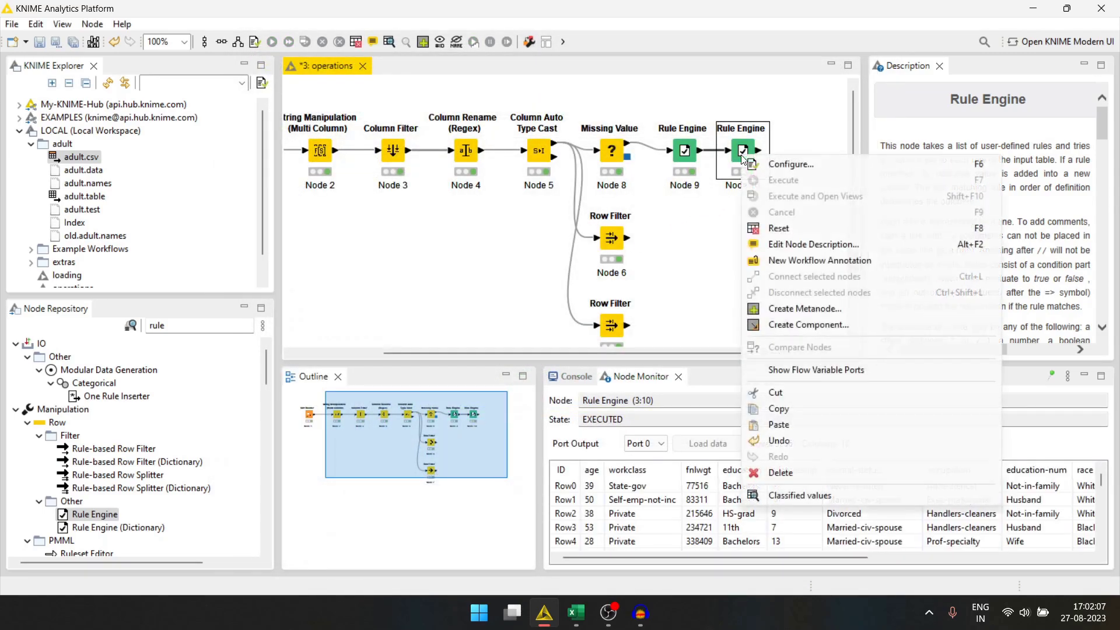
pyautogui.click(768, 499)
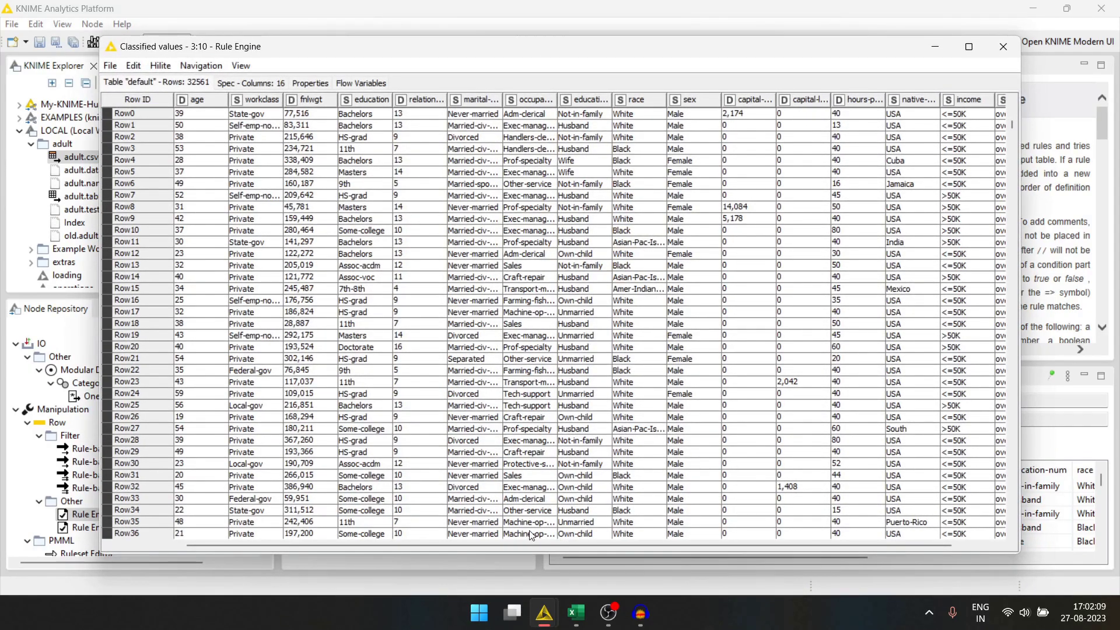
# Sort the table by age_class descending to check the "under" rows.
pyautogui.moveTo(542, 542); pyautogui.dragTo(600, 548)
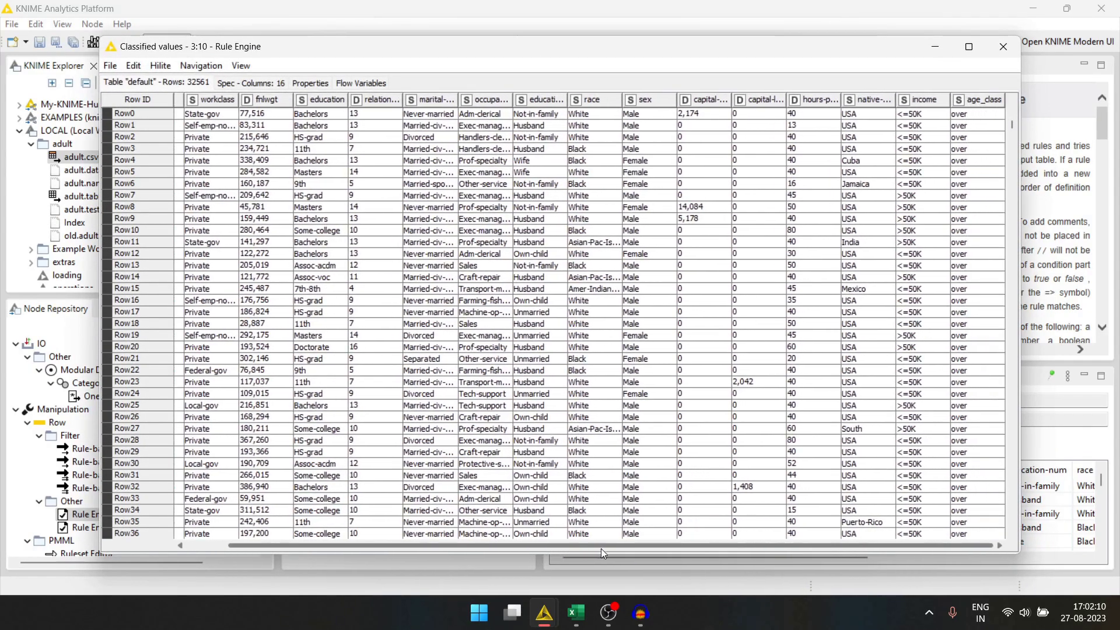
pyautogui.rightClick(972, 109)
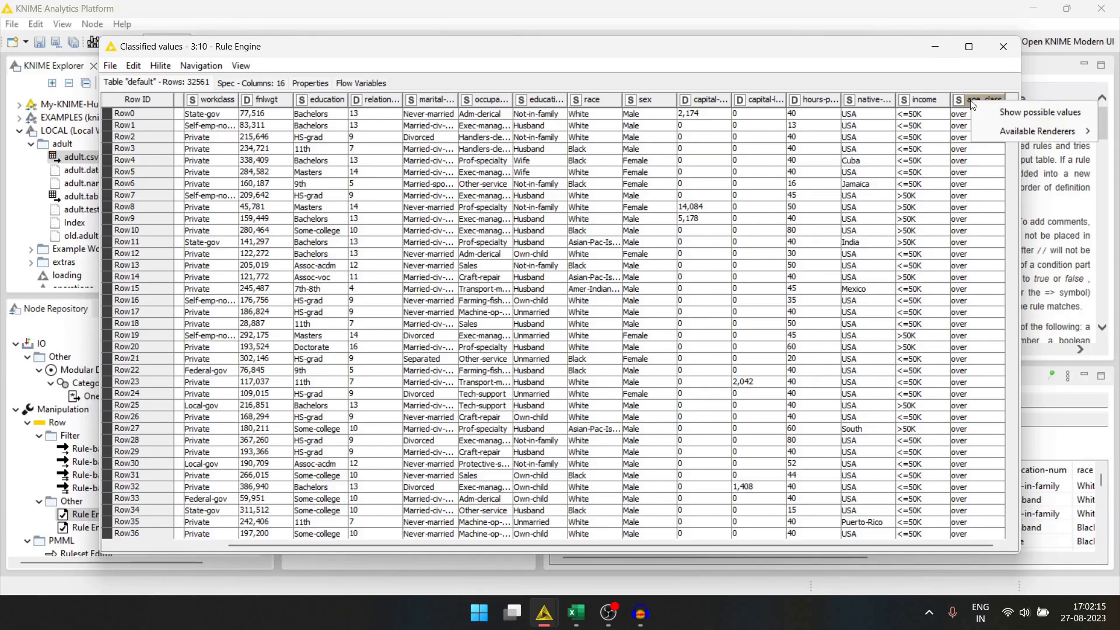
pyautogui.click(973, 105)
pyautogui.click(974, 102)
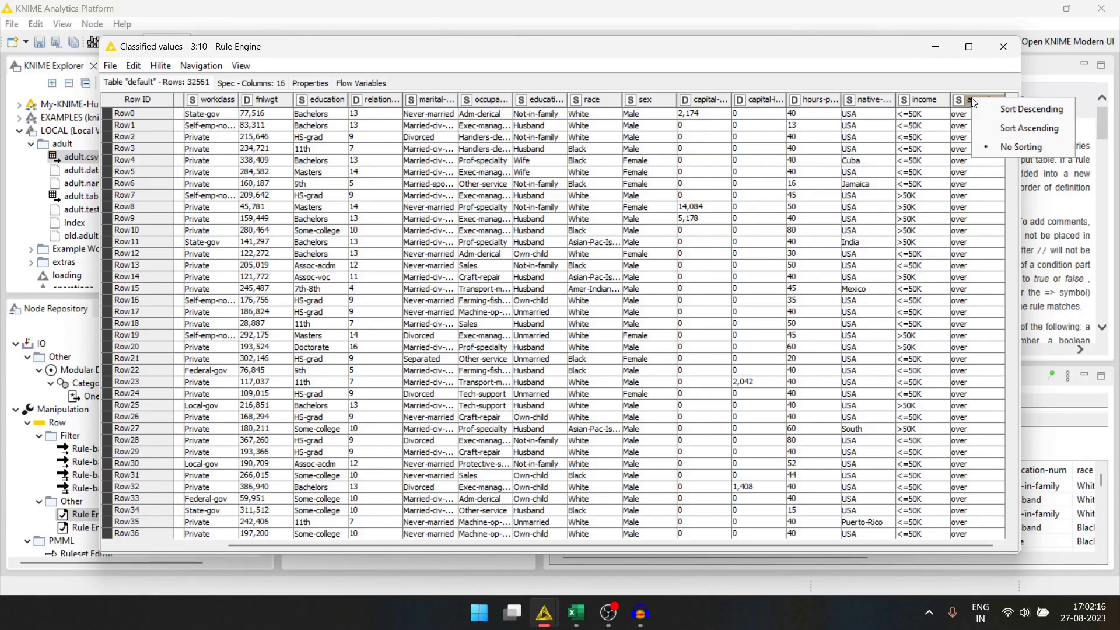
pyautogui.click(1010, 110)
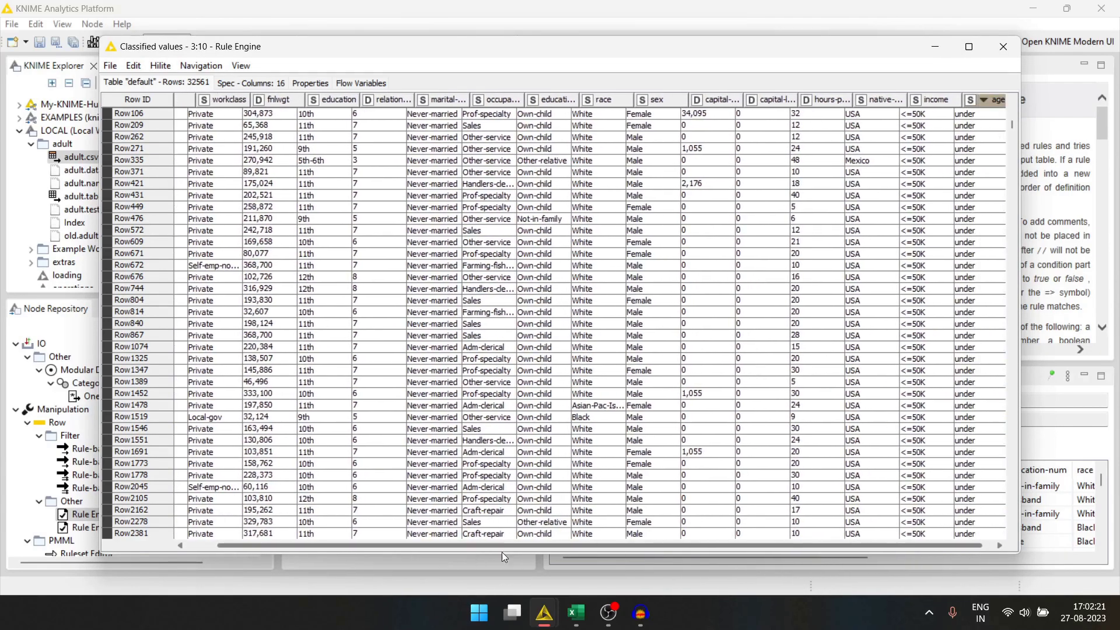
pyautogui.moveTo(646, 545); pyautogui.dragTo(657, 543)
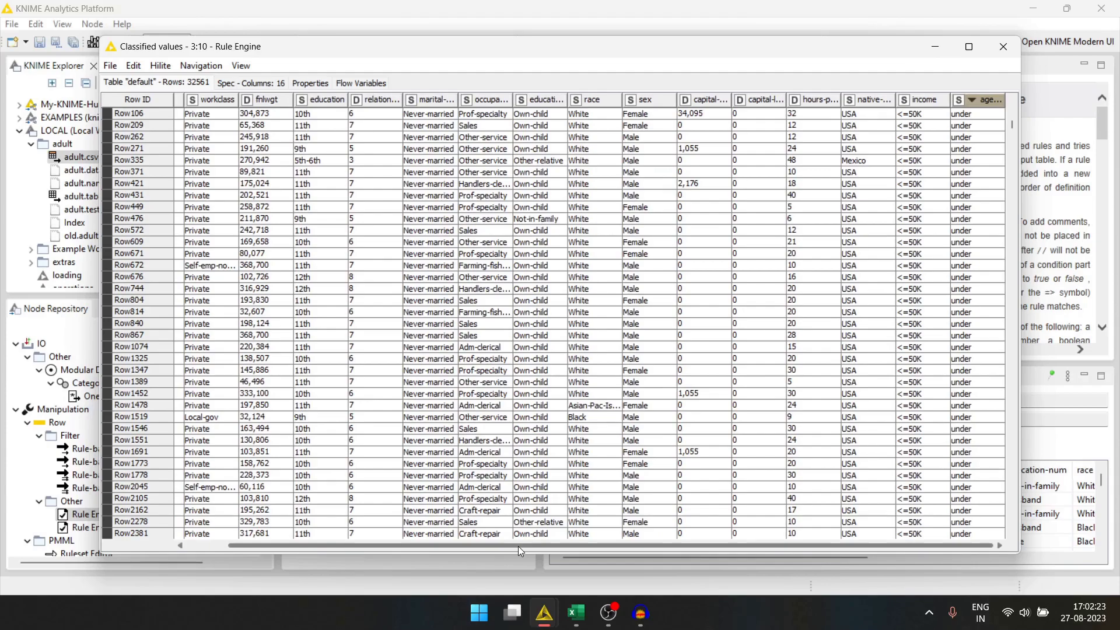
pyautogui.moveTo(518, 545); pyautogui.dragTo(409, 535)
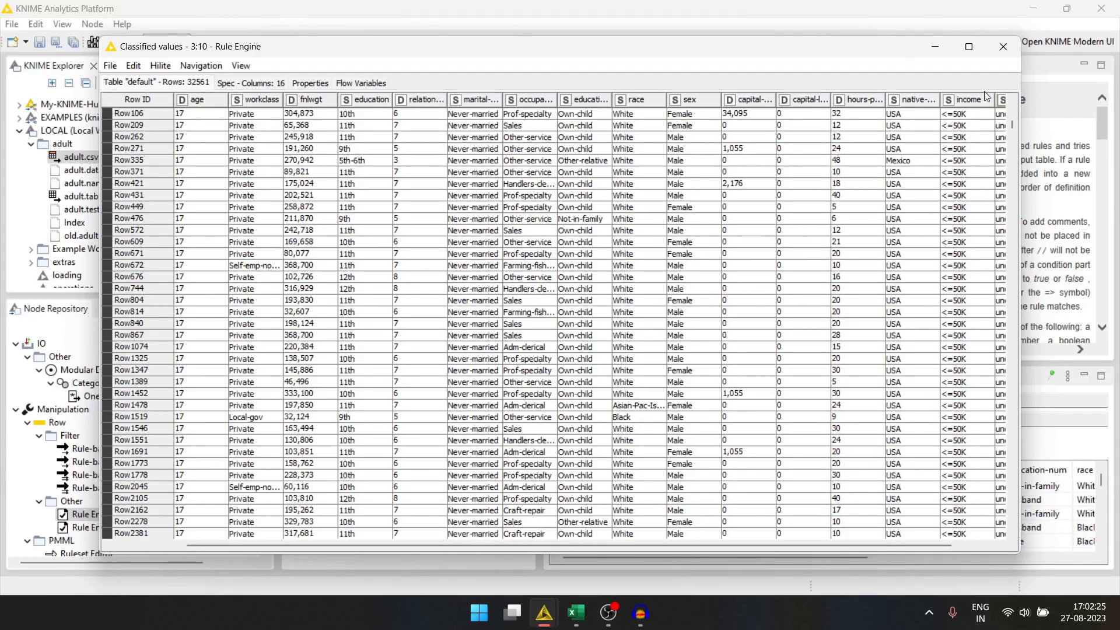
pyautogui.click(1010, 42)
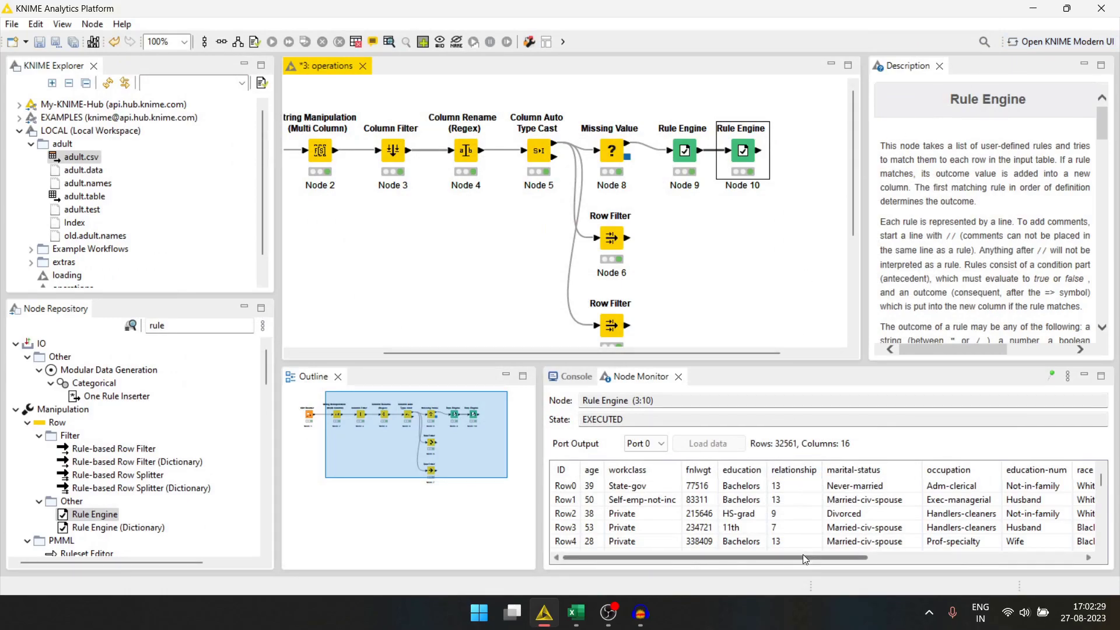
# Search 'math fo' and place a Math Formula node (Node 11) after Node 10.
pyautogui.moveTo(802, 553); pyautogui.dragTo(1005, 552)
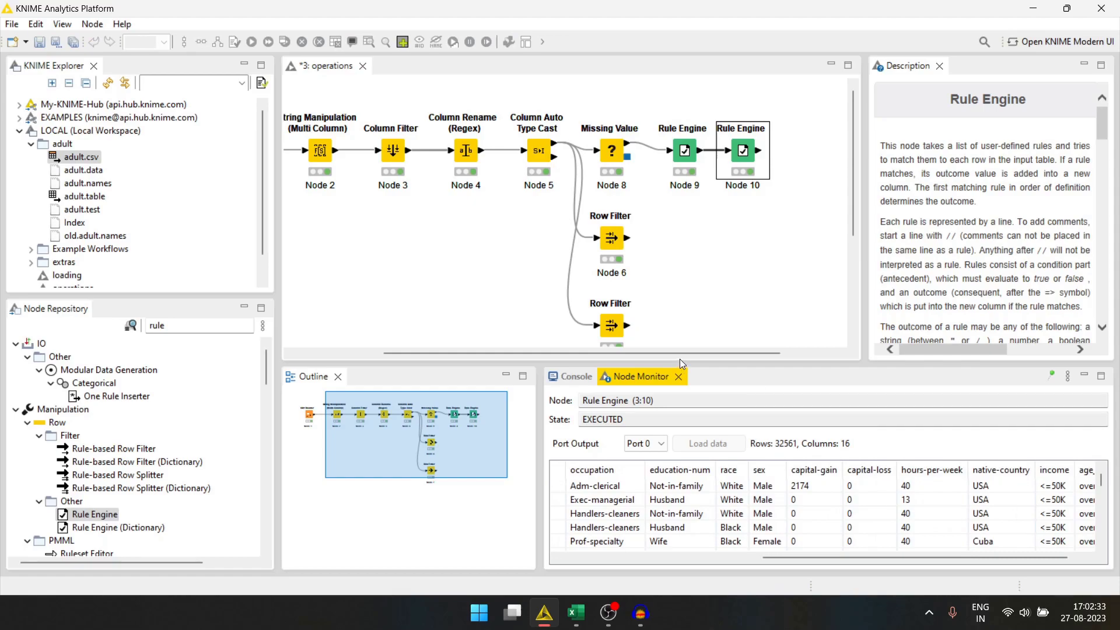
pyautogui.moveTo(685, 351); pyautogui.dragTo(789, 352)
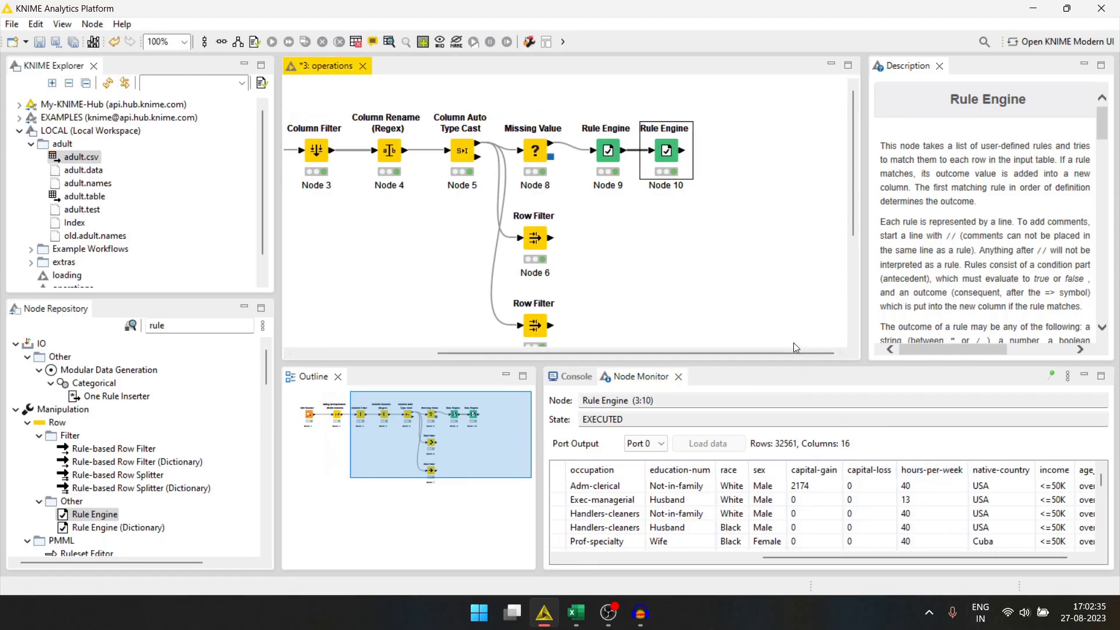
pyautogui.click(140, 333)
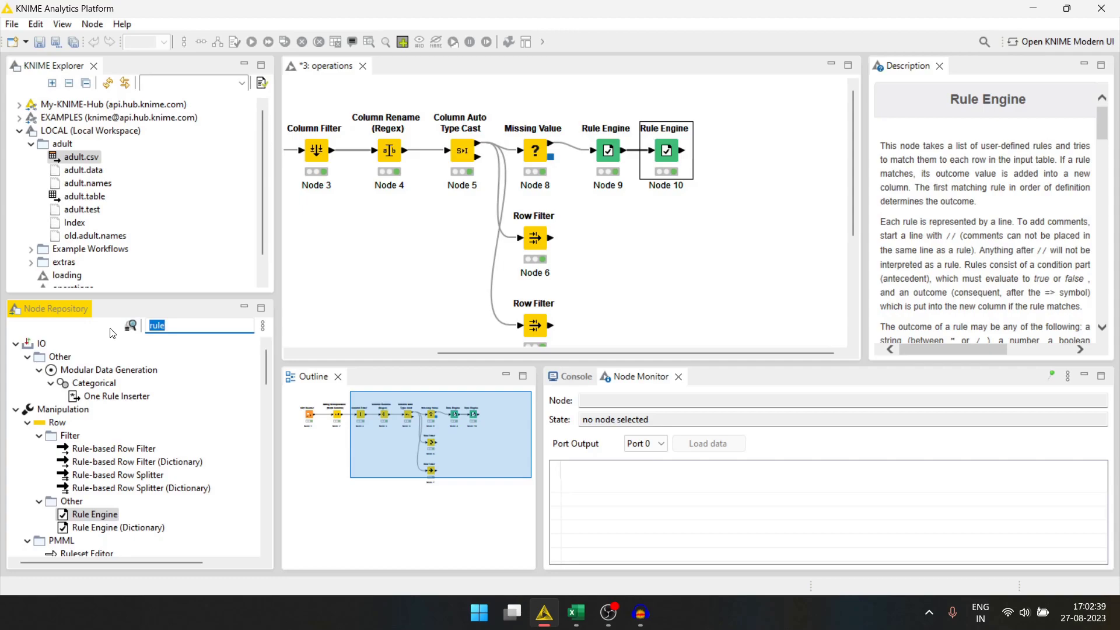
pyautogui.write('matg')
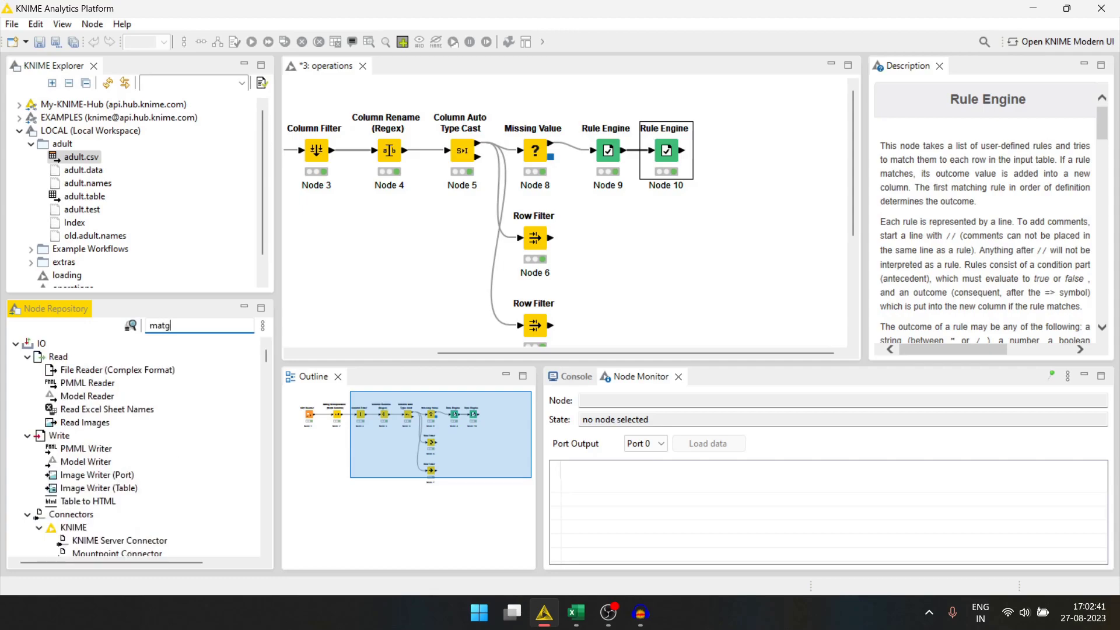
pyautogui.press('BackSpace')
pyautogui.write('h ')
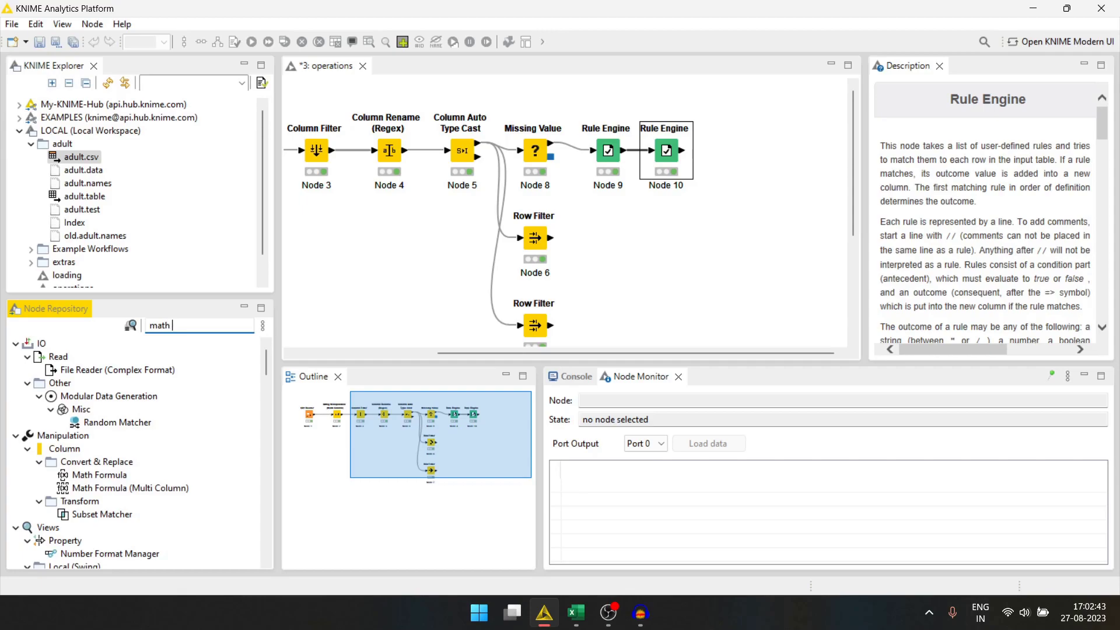
pyautogui.write('fo')
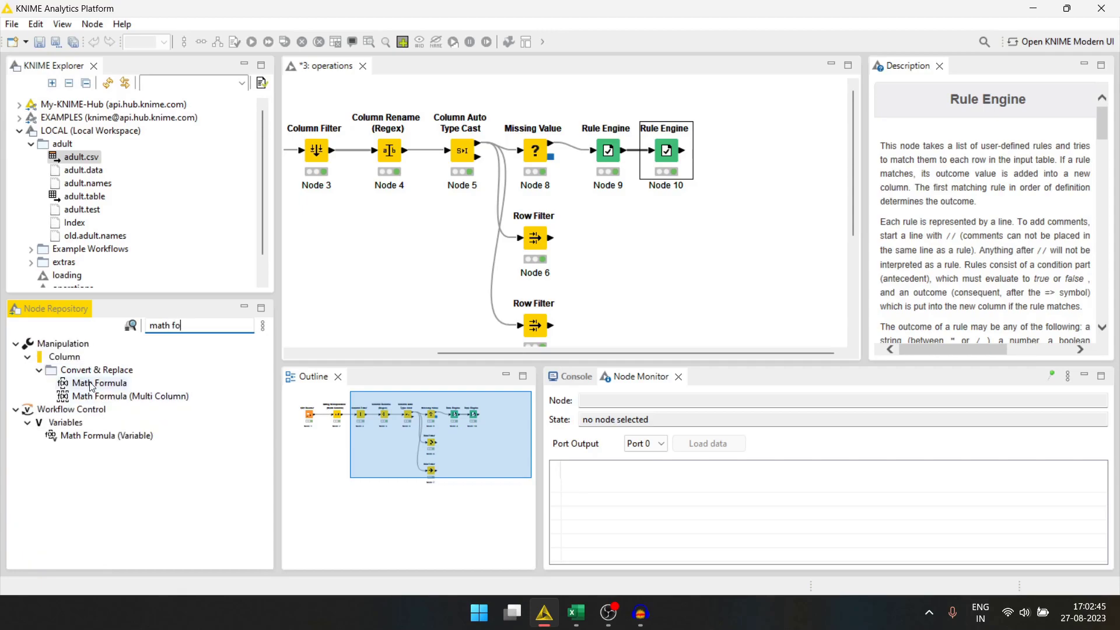
pyautogui.moveTo(99, 382); pyautogui.dragTo(728, 153)
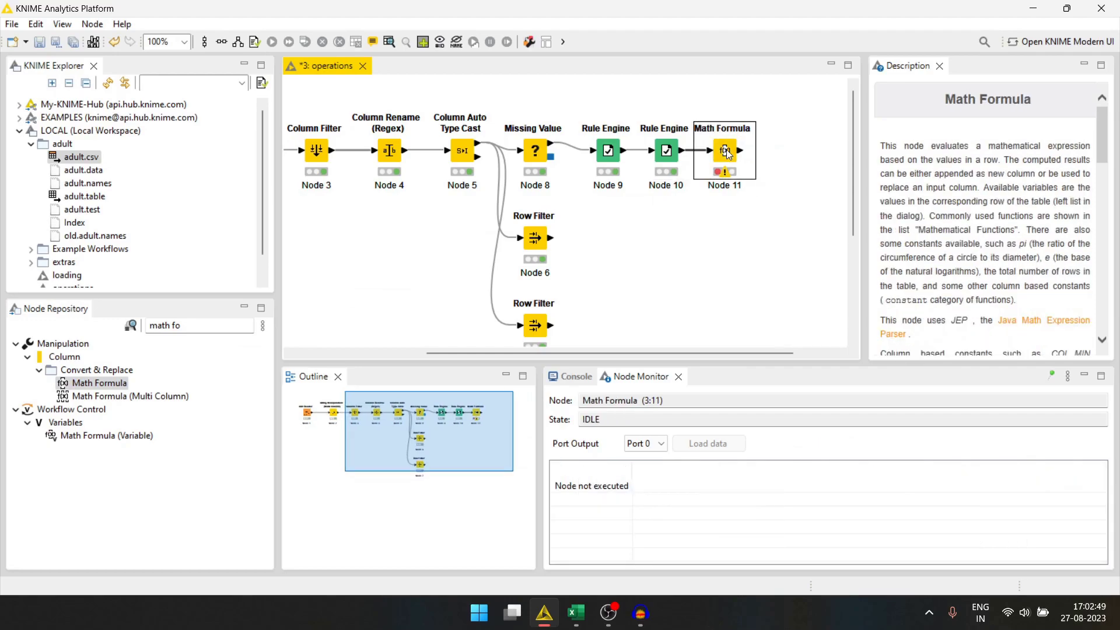
# Set Math Formula to append integer column hours_per_day as $hours-per-week$ / 7.
pyautogui.doubleClick(726, 152)
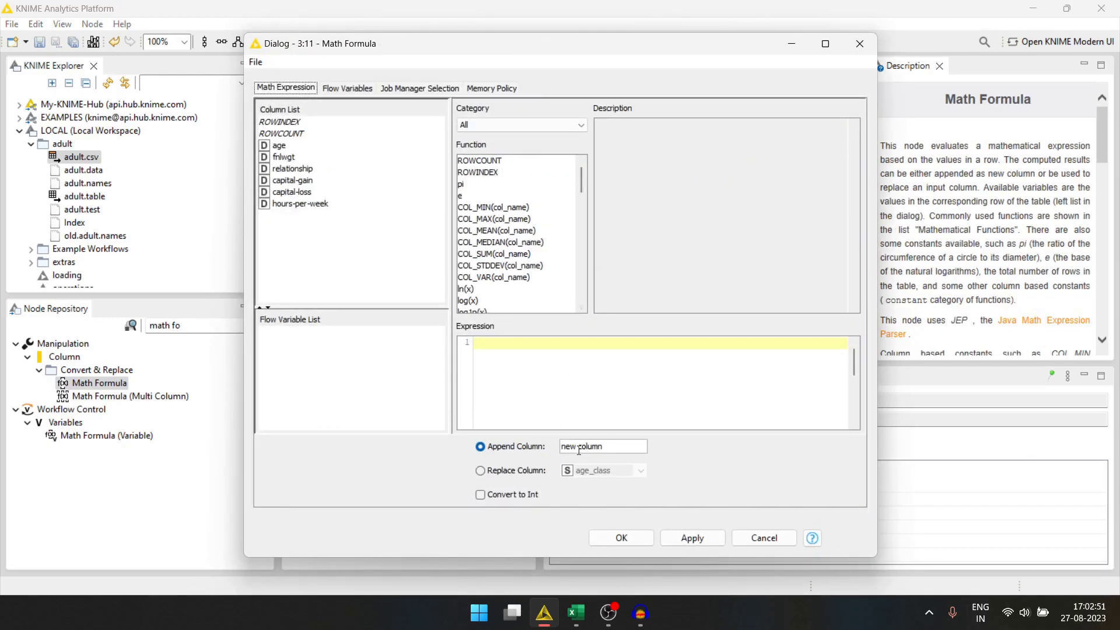
pyautogui.click(480, 470)
pyautogui.click(480, 446)
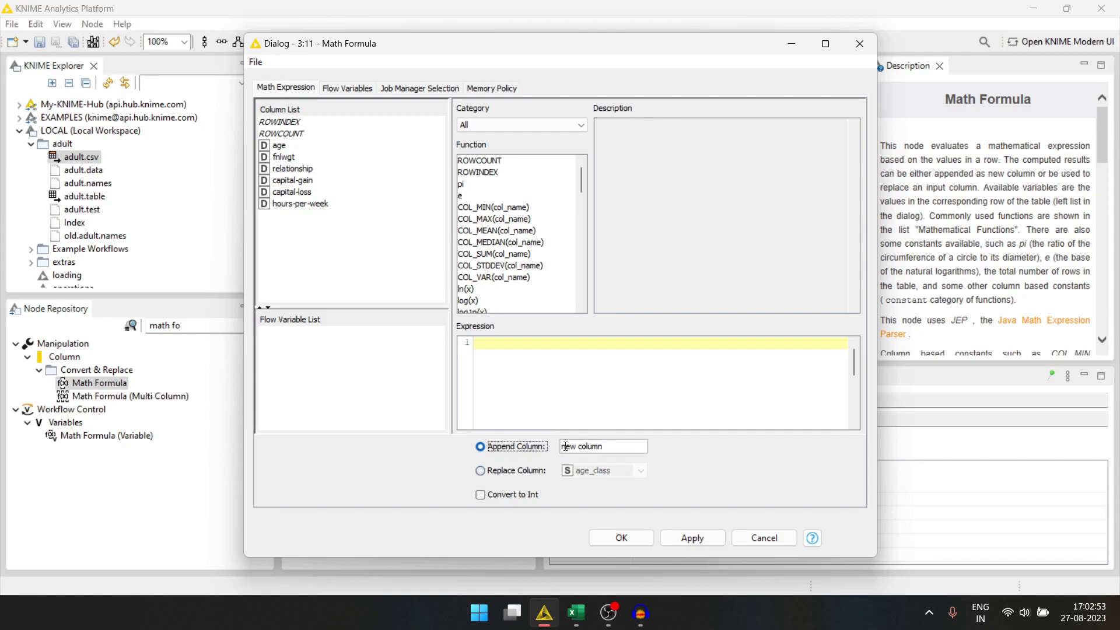
pyautogui.moveTo(604, 446); pyautogui.dragTo(557, 448)
pyautogui.write('hours_per_day')
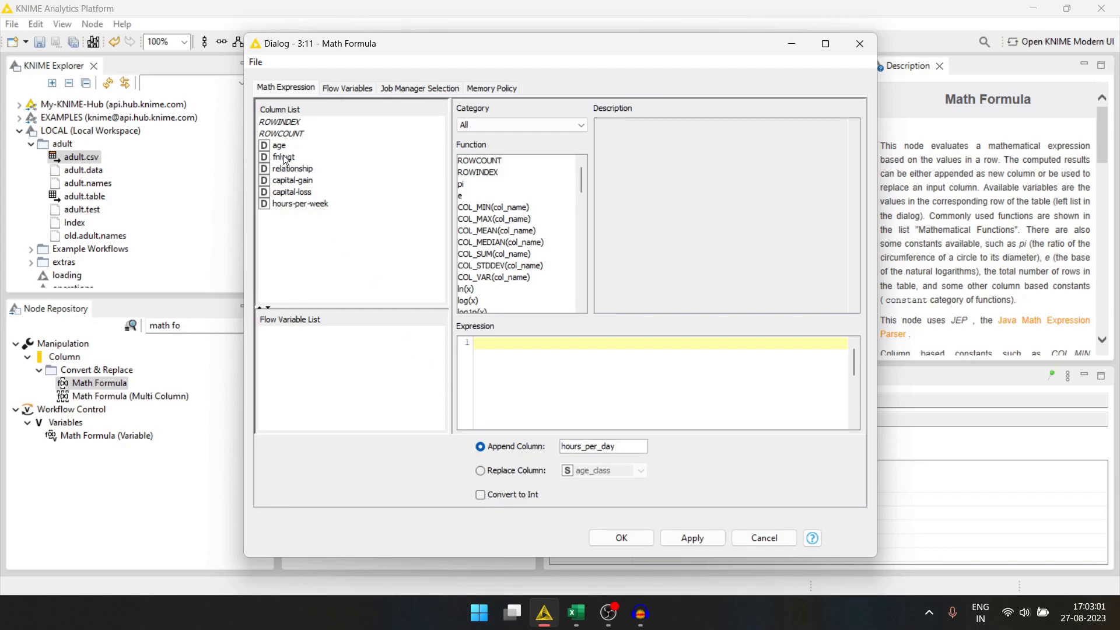
pyautogui.doubleClick(291, 203)
pyautogui.click(480, 495)
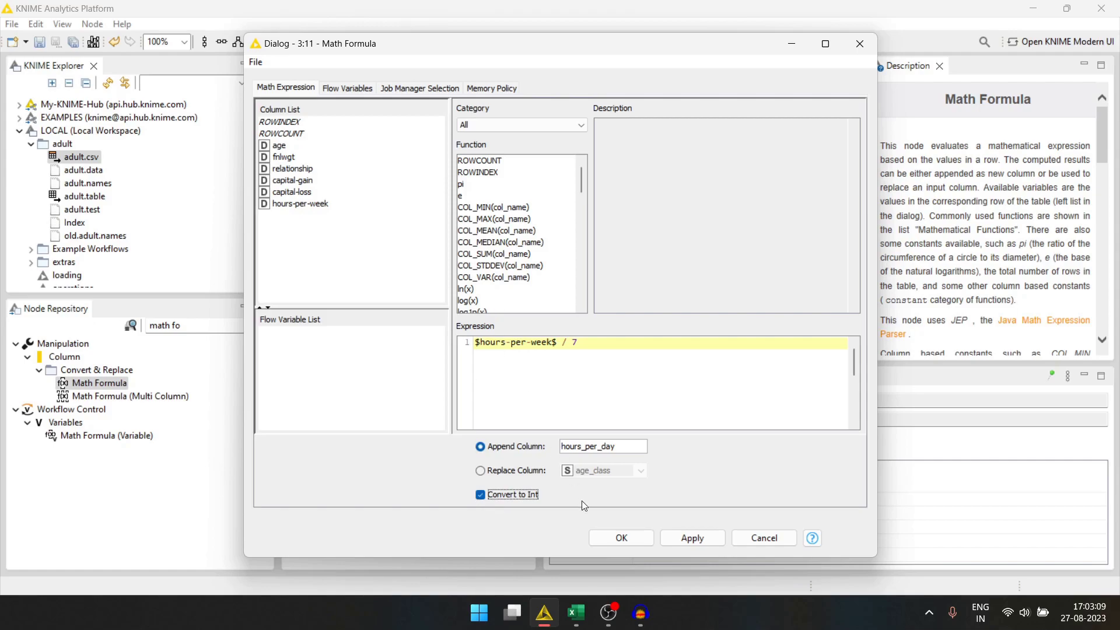
pyautogui.click(621, 538)
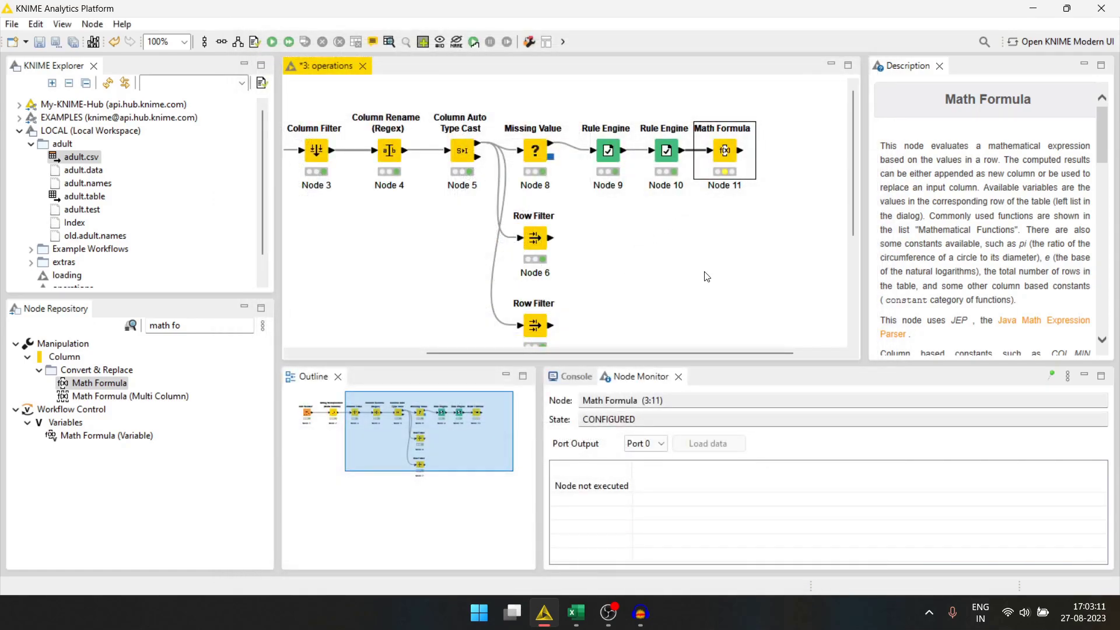
# Execute Node 11 and view its 17-column output table.
pyautogui.press('F7')
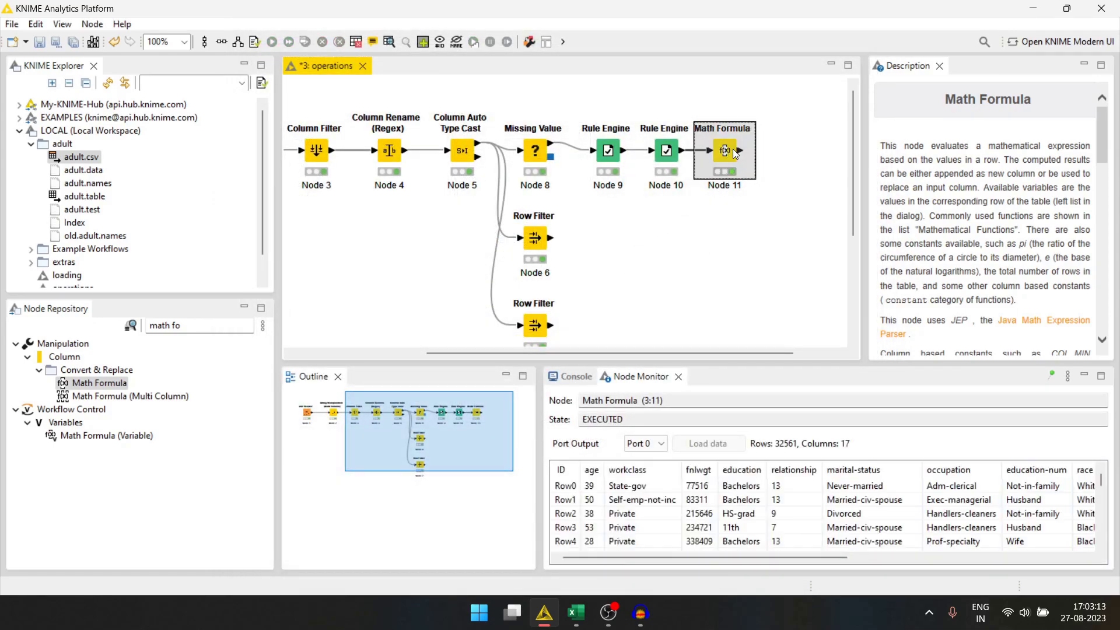
pyautogui.rightClick(724, 151)
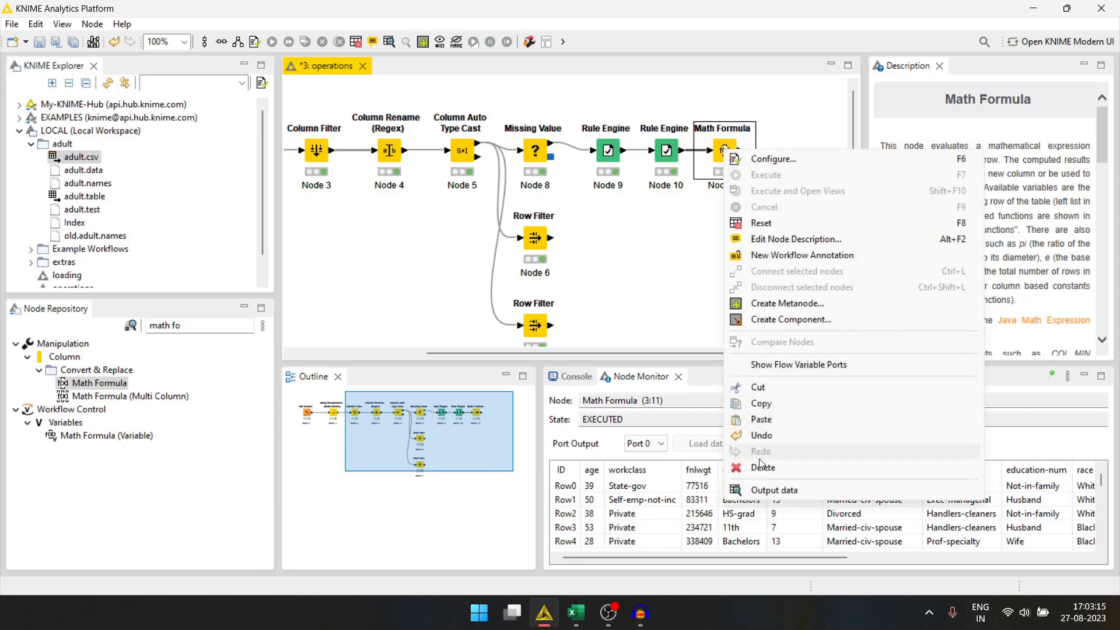
pyautogui.click(771, 488)
pyautogui.moveTo(641, 546); pyautogui.dragTo(753, 545)
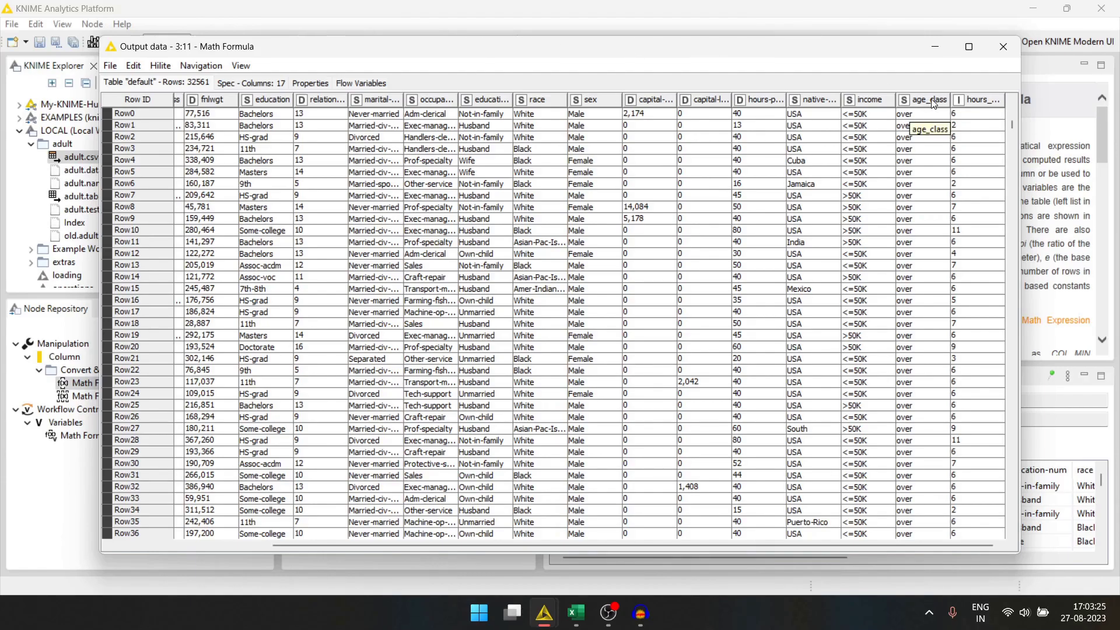
# Search 'column res' and place a Column Resorter node (Node 12) after Math Formula.
pyautogui.click(996, 50)
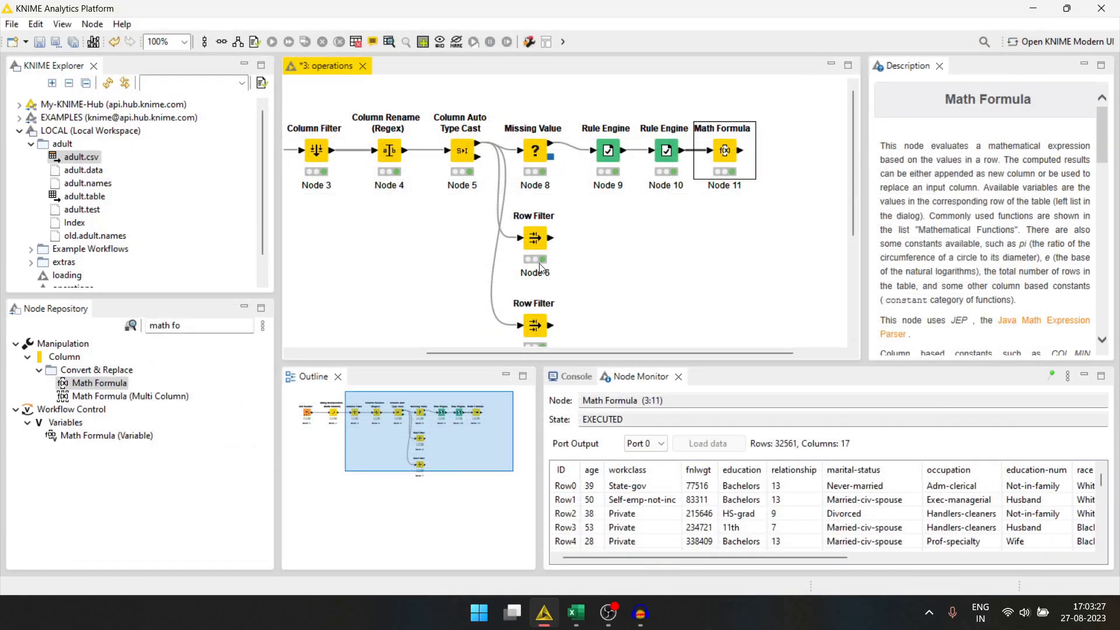
pyautogui.click(126, 322)
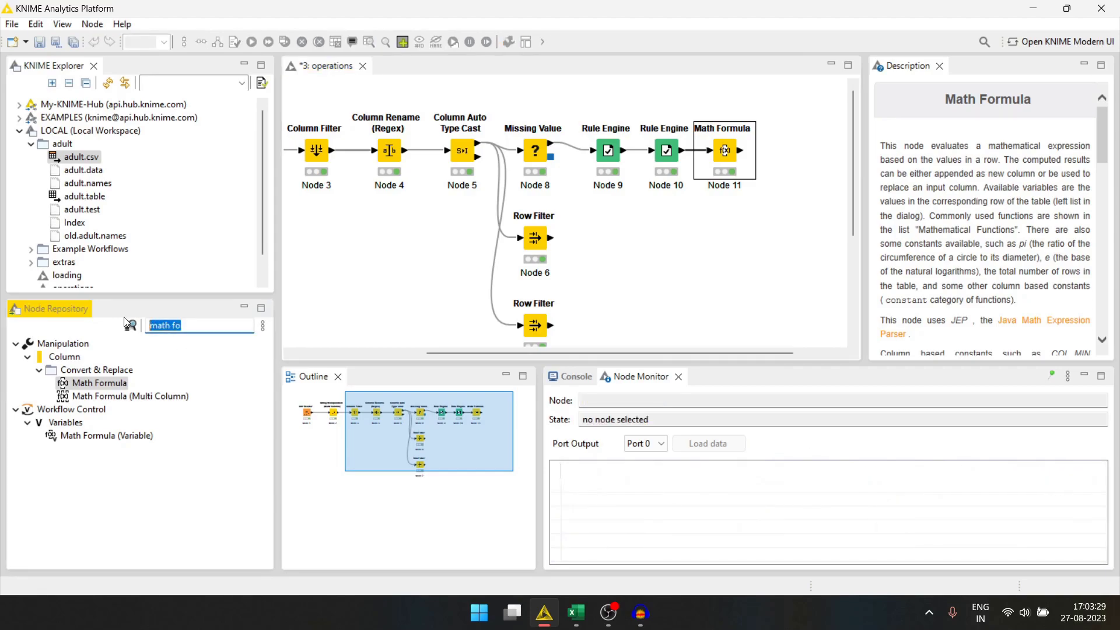
pyautogui.write('col')
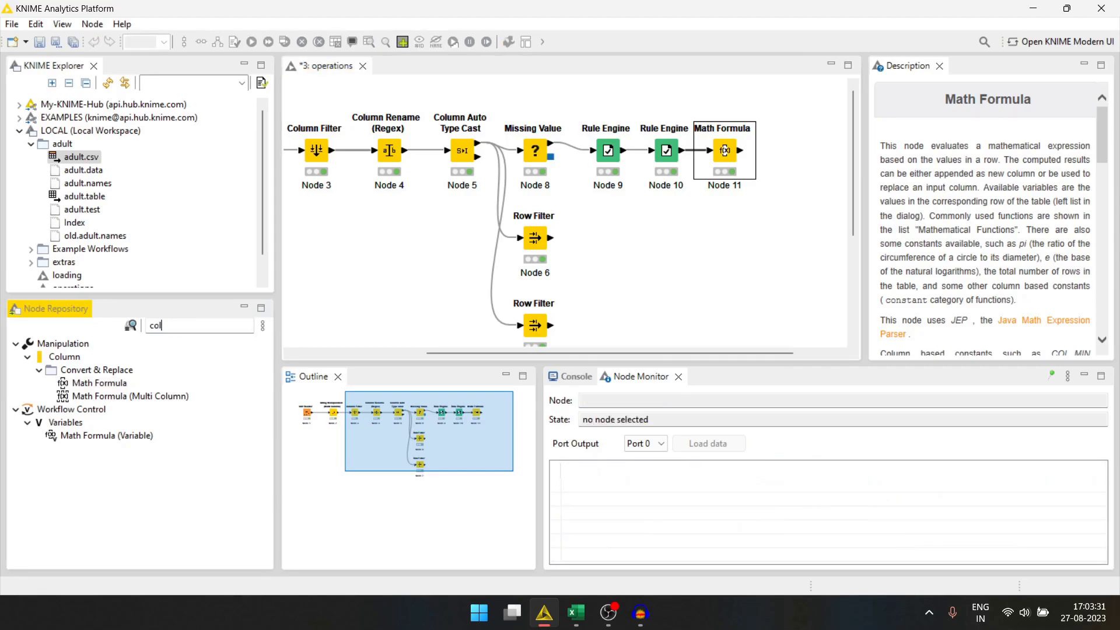
pyautogui.write('umn res')
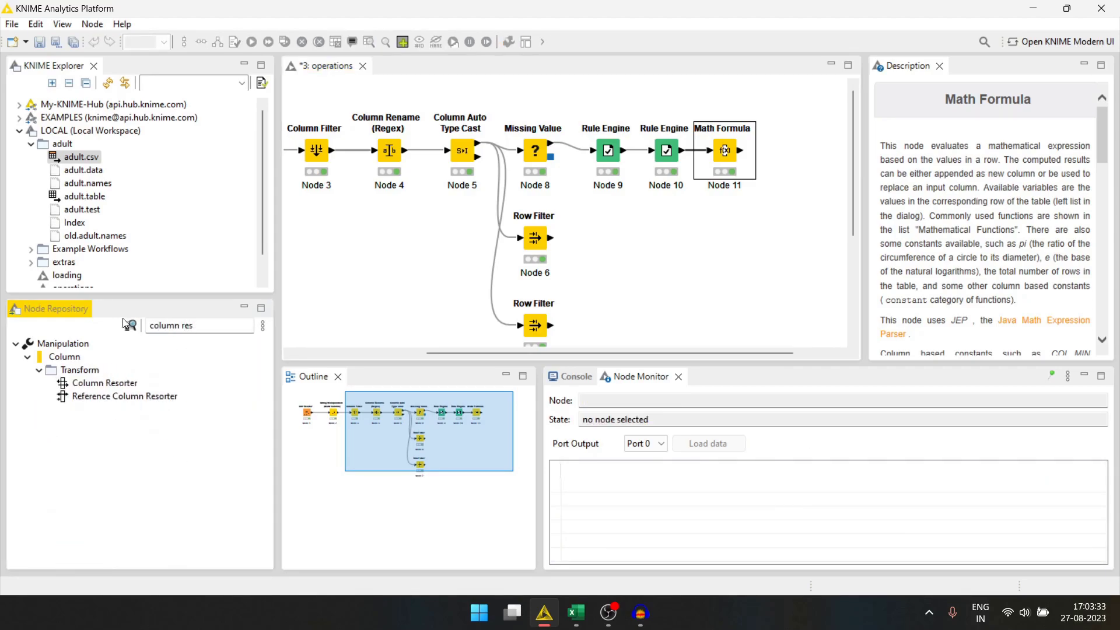
pyautogui.moveTo(96, 382); pyautogui.dragTo(773, 153)
# Move age_class in the Column Resorter list so it sits just after age.
pyautogui.doubleClick(776, 152)
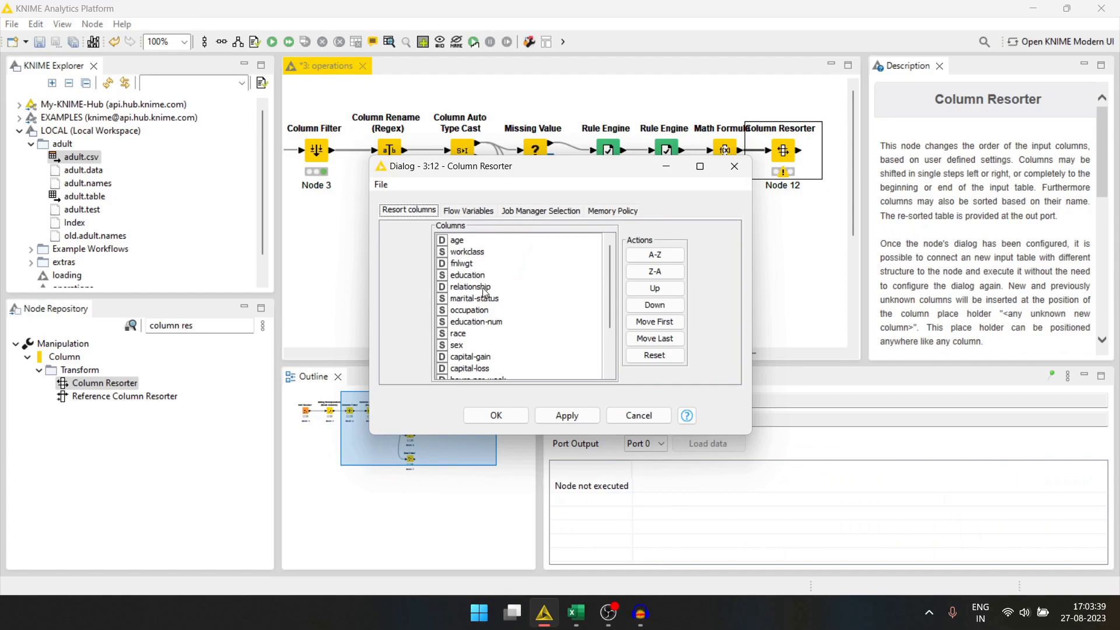
pyautogui.scroll(-2, 483, 291)
pyautogui.click(468, 348)
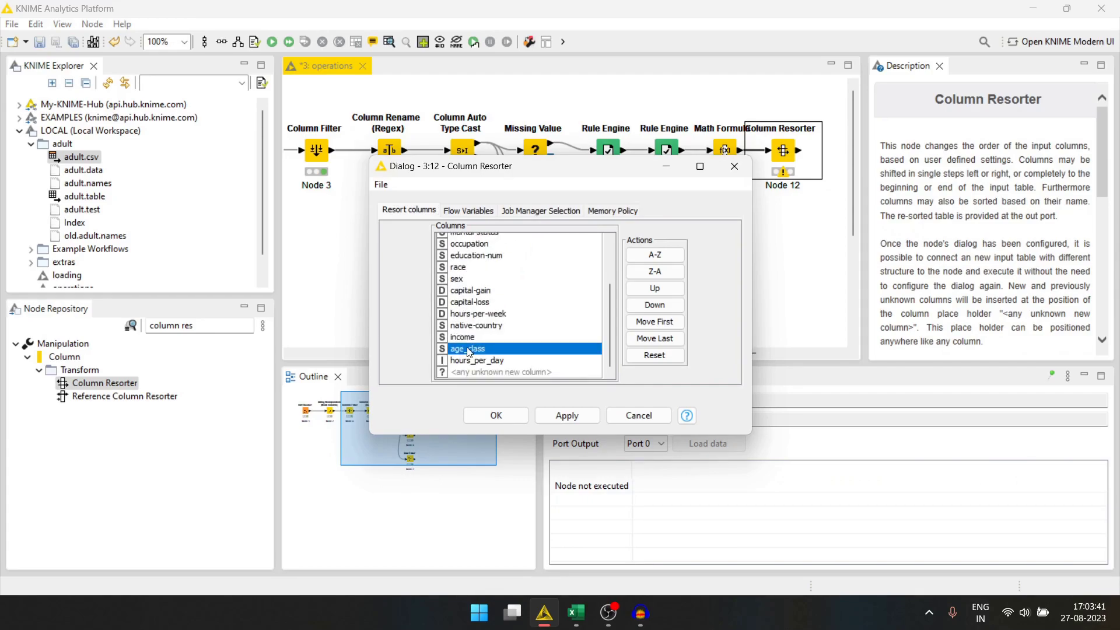
pyautogui.click(660, 289)
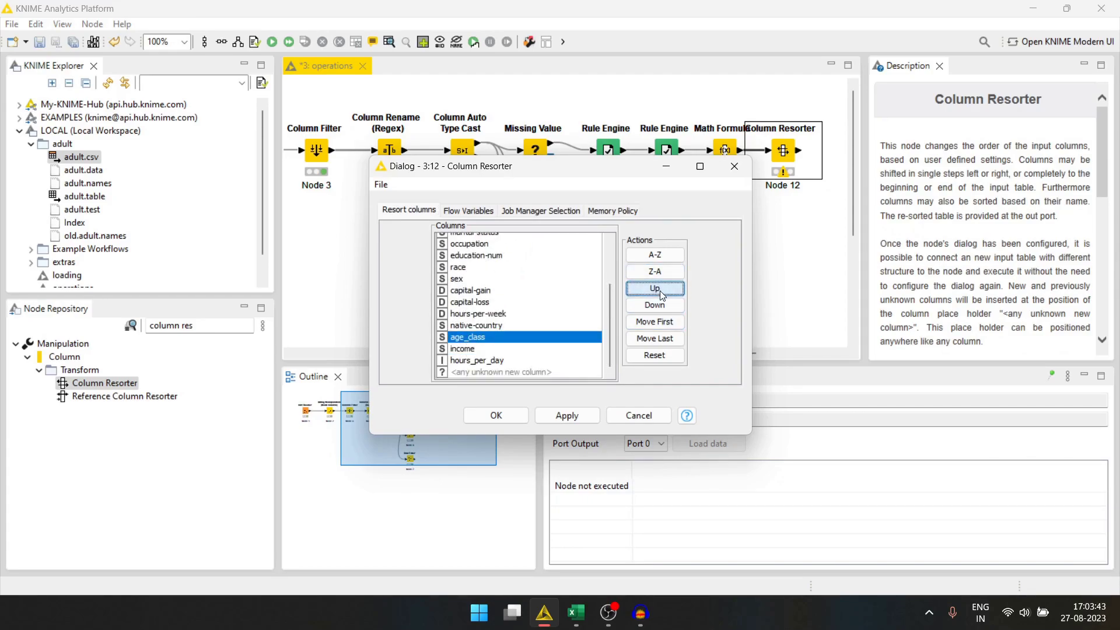
pyautogui.click(654, 288)
pyautogui.click(654, 288)
pyautogui.click(654, 288)
pyautogui.click(654, 288)
pyautogui.click(655, 288)
pyautogui.click(654, 288)
pyautogui.click(655, 288)
pyautogui.click(654, 288)
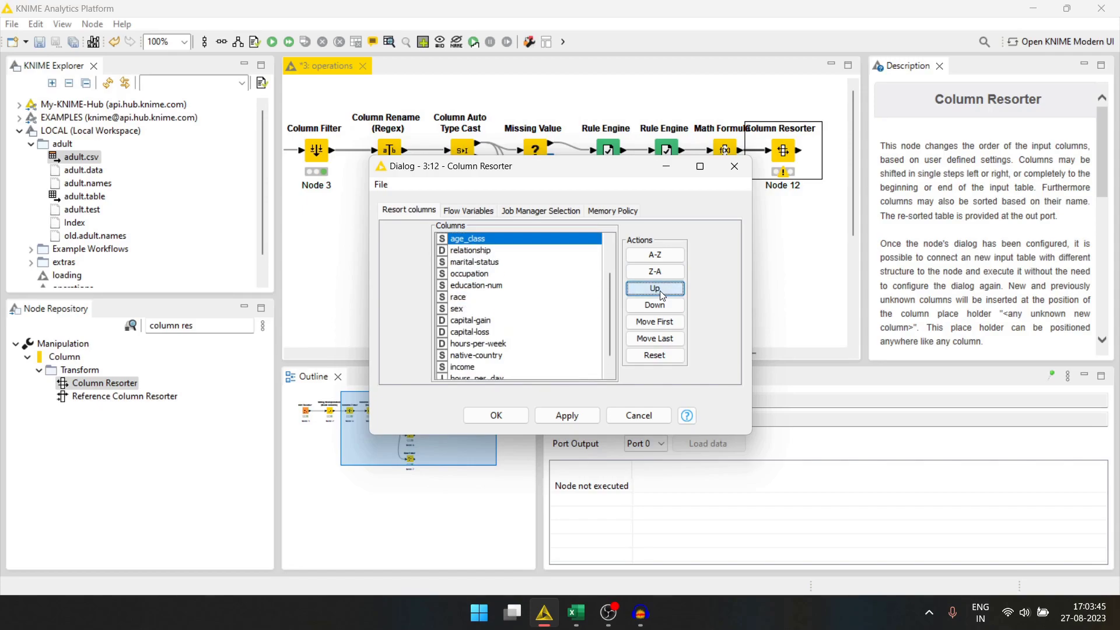
pyautogui.click(662, 292)
pyautogui.click(661, 291)
pyautogui.click(661, 292)
pyautogui.click(661, 291)
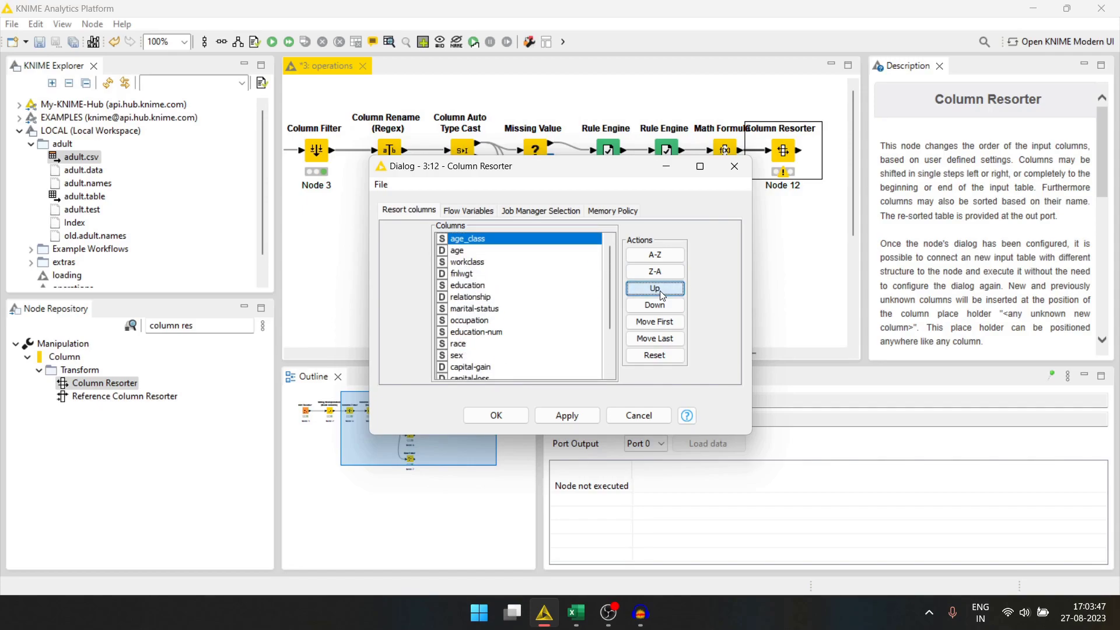
pyautogui.click(654, 305)
# Place hours_per_day after hours-per-week and confirm the new column order.
pyautogui.scroll(-2, 484, 338)
pyautogui.click(477, 360)
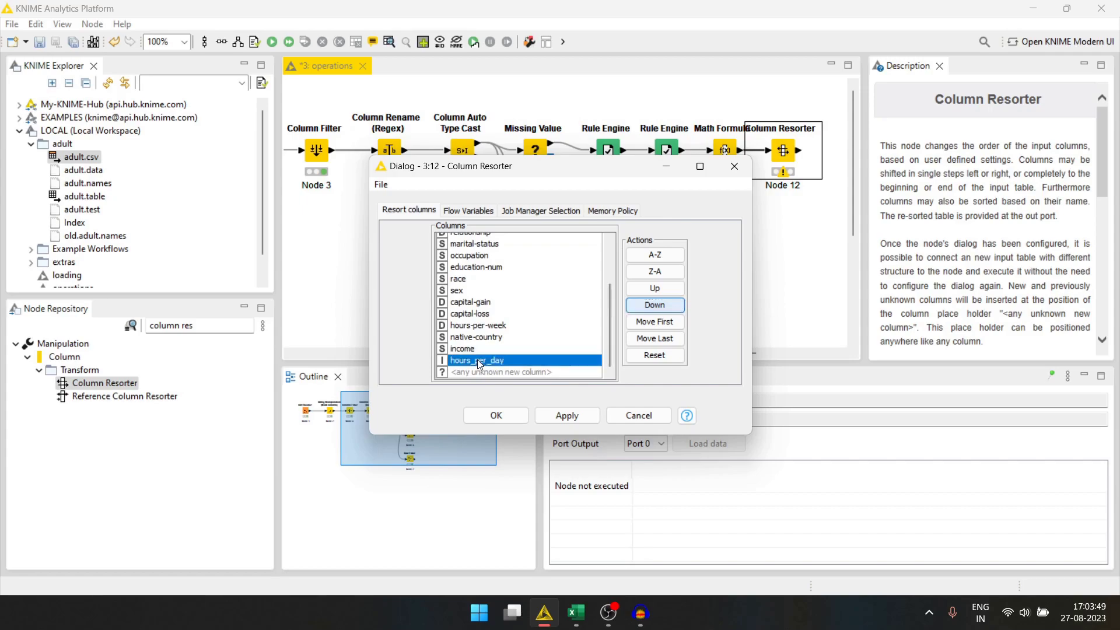
pyautogui.click(655, 289)
pyautogui.click(656, 289)
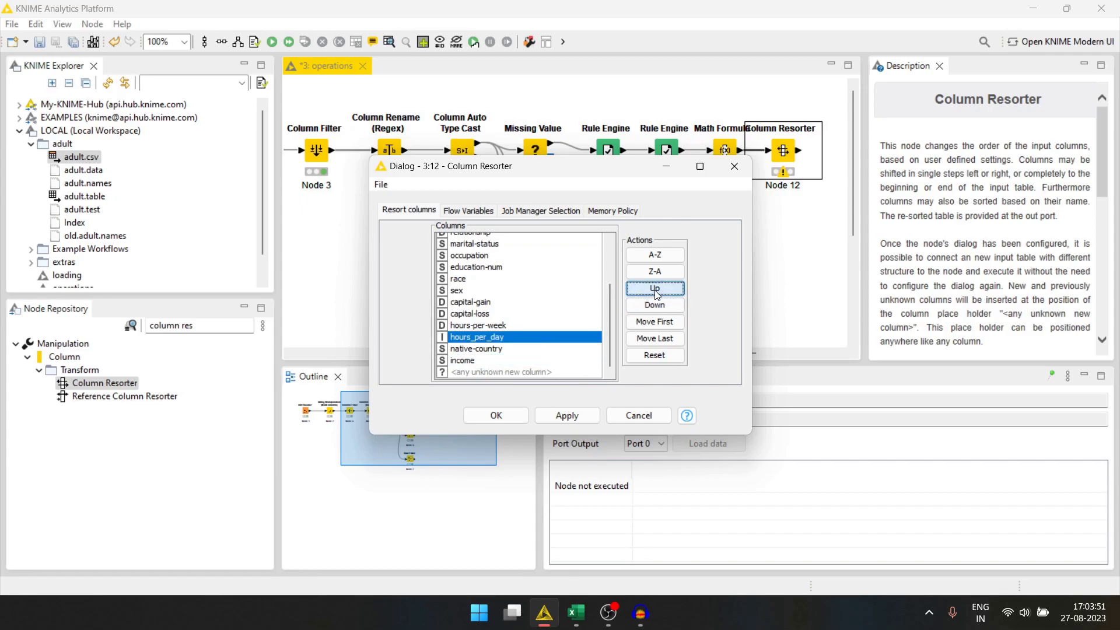
pyautogui.click(497, 415)
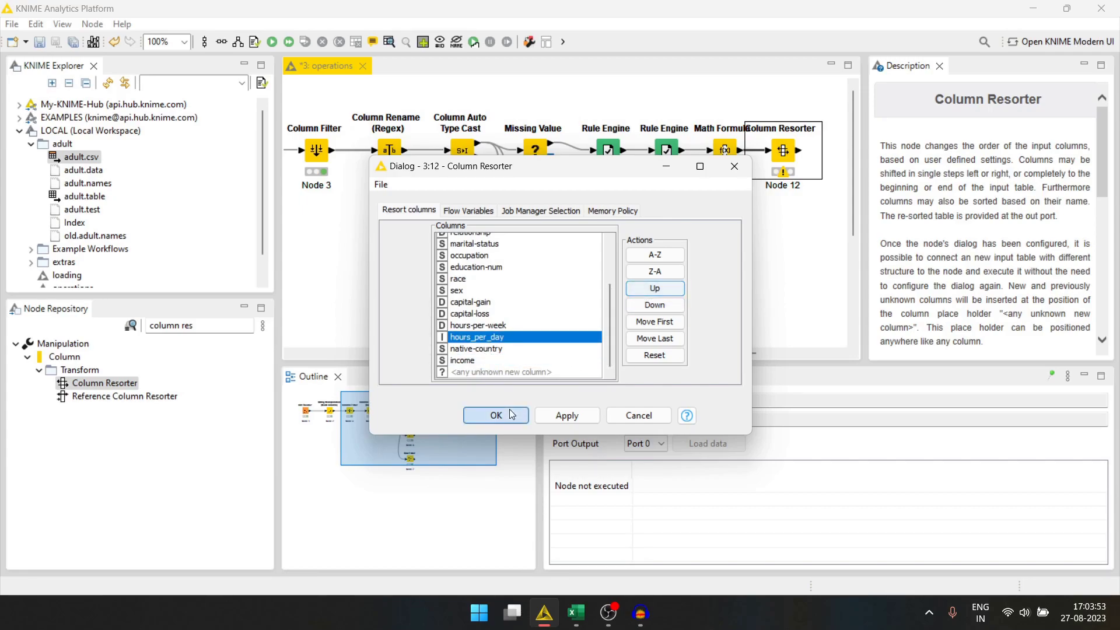
pyautogui.hscroll(3, 699, 270)
# Execute Node 12 and show its 32561-row output table maximised.
pyautogui.moveTo(745, 150); pyautogui.dragTo(758, 149)
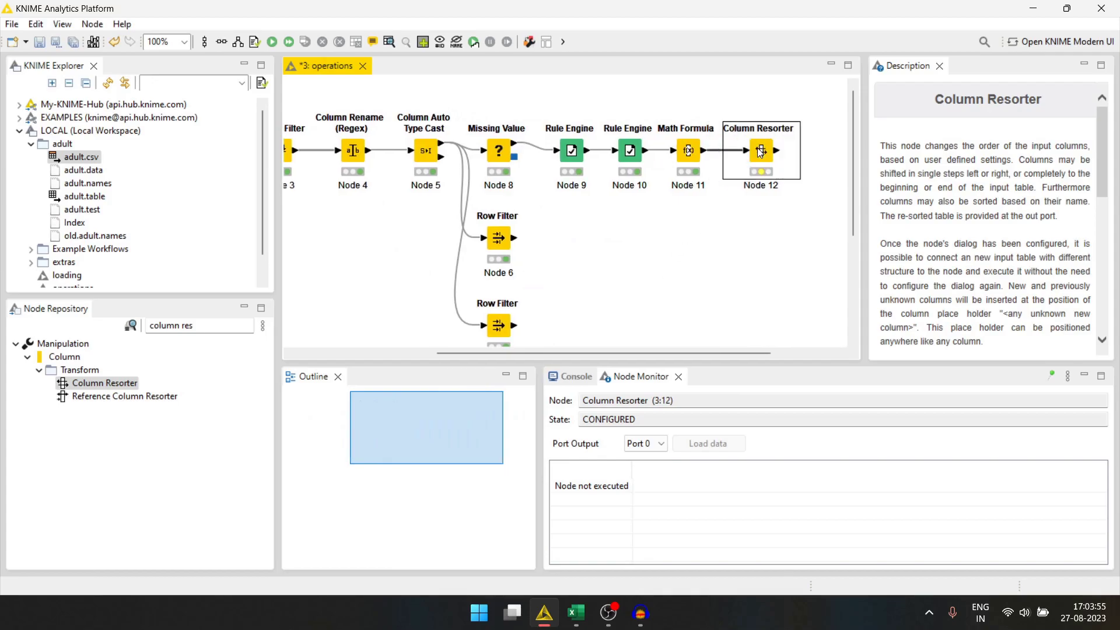
pyautogui.press('F7')
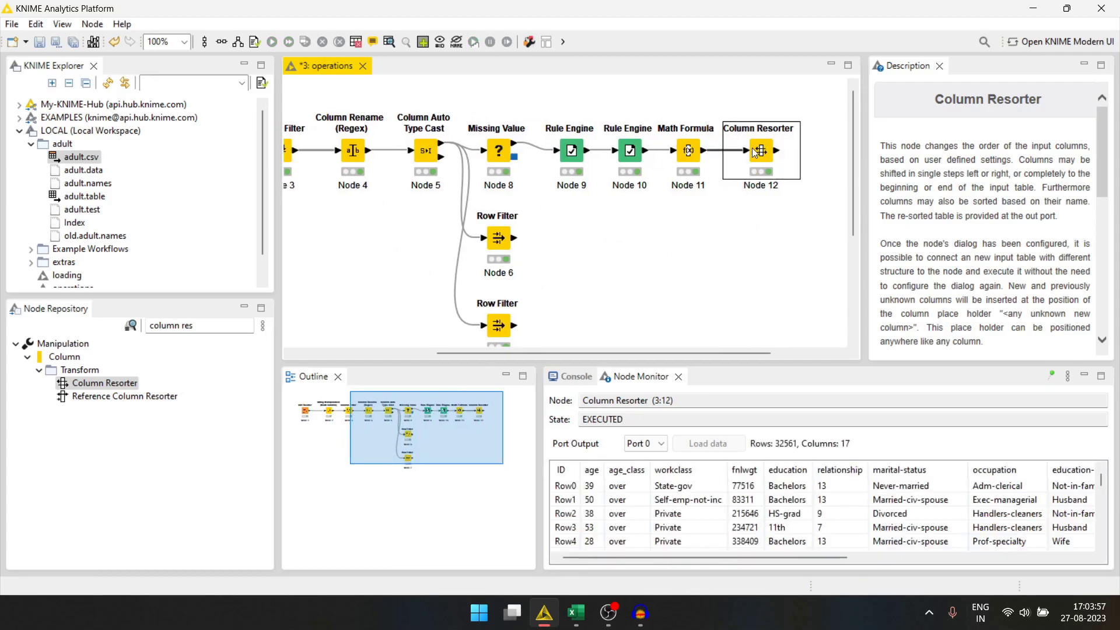
pyautogui.rightClick(754, 150)
pyautogui.click(765, 486)
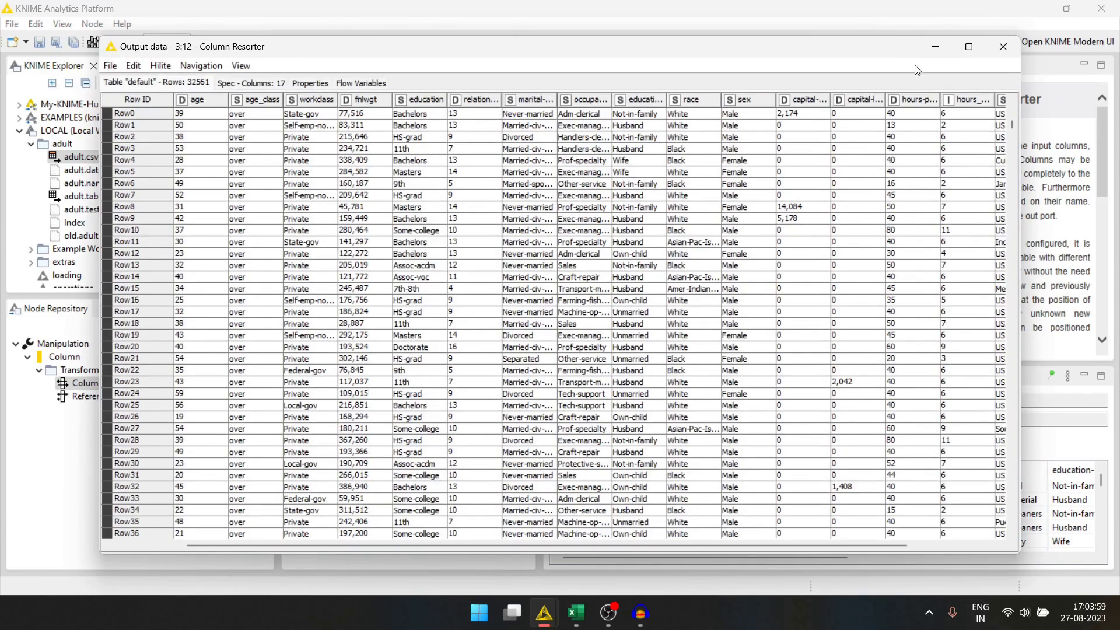
pyautogui.click(1008, 10)
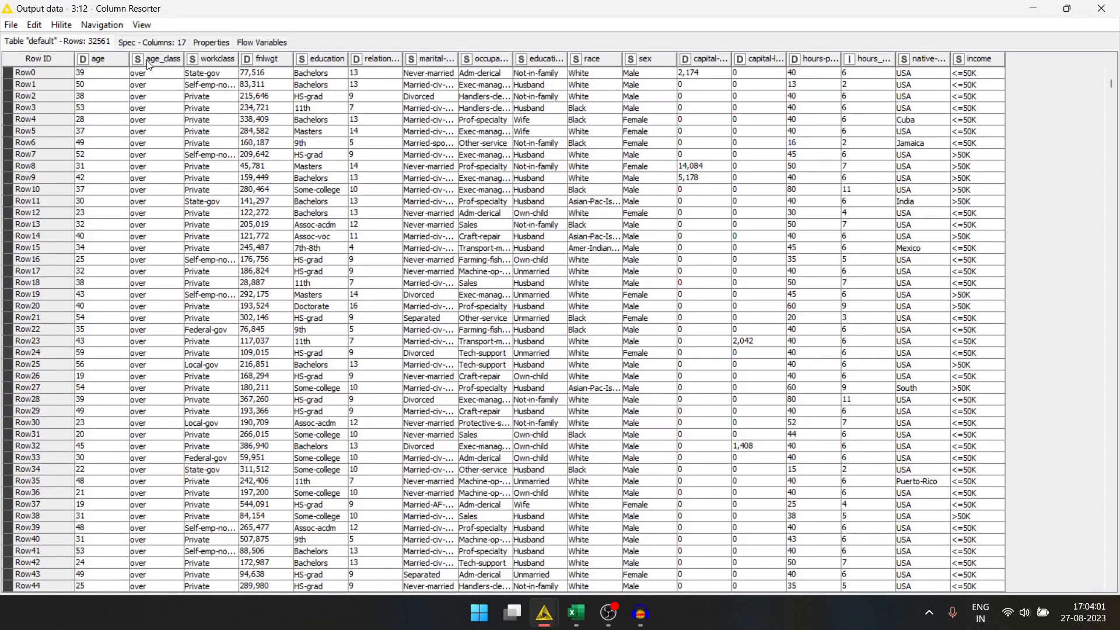